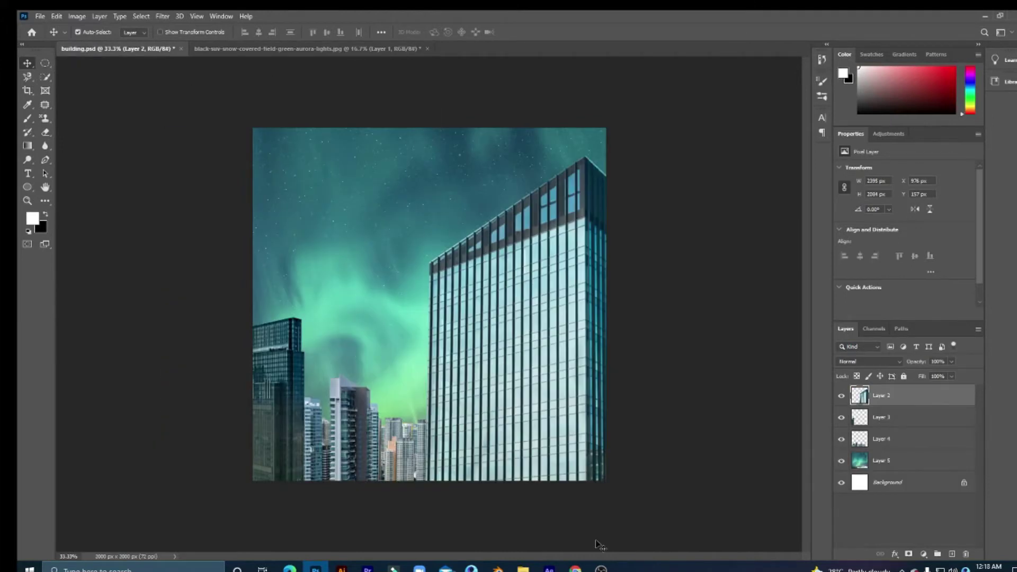
# Step: Open moon.jpg, select the moon with an elliptical marquee, and bring it into building.psd
pyautogui.hotkey('ctrl', 'o')
pyautogui.write('moon')
pyautogui.doubleClick(281, 173)
pyautogui.press('m')
pyautogui.moveTo(407, 212); pyautogui.dragTo(465, 270)
pyautogui.press('v')
pyautogui.hotkey('ctrl', 'j')
pyautogui.moveTo(163, 65)
pyautogui.mouseDown()
pyautogui.moveTo(432, 302)
pyautogui.moveTo(466, 234)
pyautogui.moveTo(401, 276)
pyautogui.mouseUp()
# Step: Enlarge the moon, move it behind the buildings, and nudge it into its final position
pyautogui.hotkey('ctrl', 't')
pyautogui.hotkey('ctrl', 't')
pyautogui.press('Return')
pyautogui.hotkey('ctrl', '[')
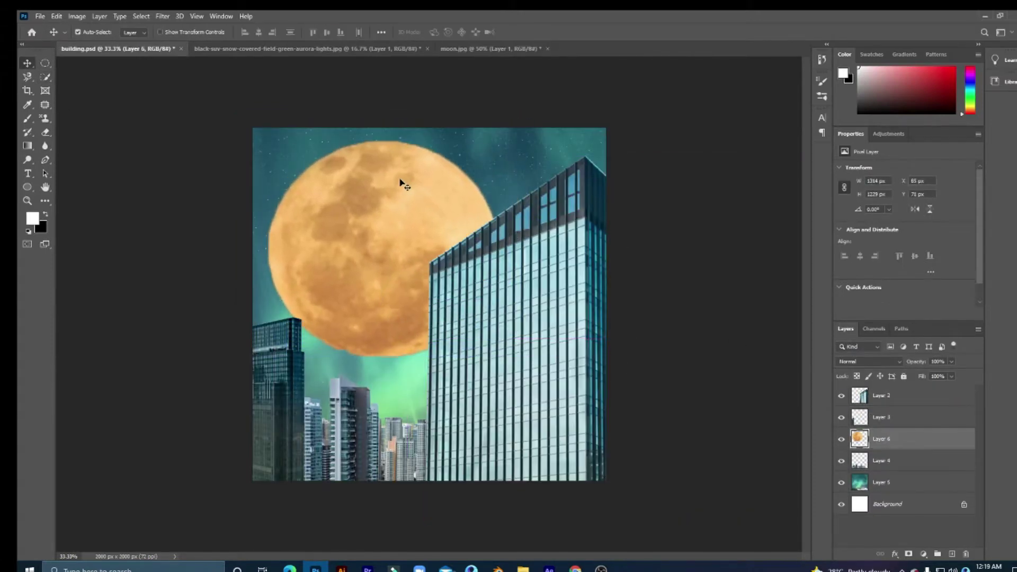
pyautogui.hotkey('ctrl', 't')
pyautogui.moveTo(268, 132); pyautogui.dragTo(259, 127)
pyautogui.press('Return')
pyautogui.click(529, 49)
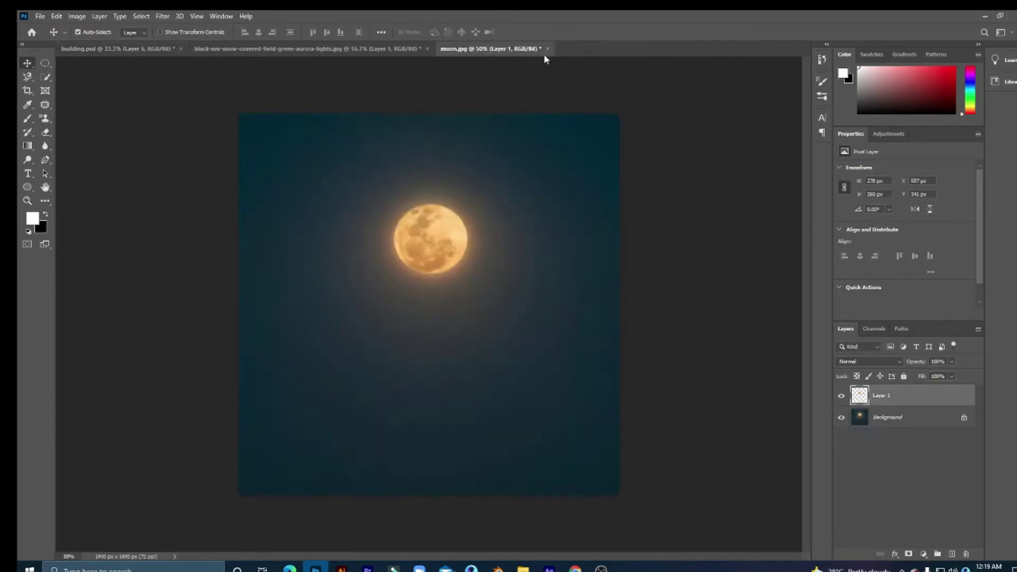
pyautogui.hotkey('ctrl', 'o')
# Step: Open the standing-man photo and quick-select his whole figure
pyautogui.write('man stundig')
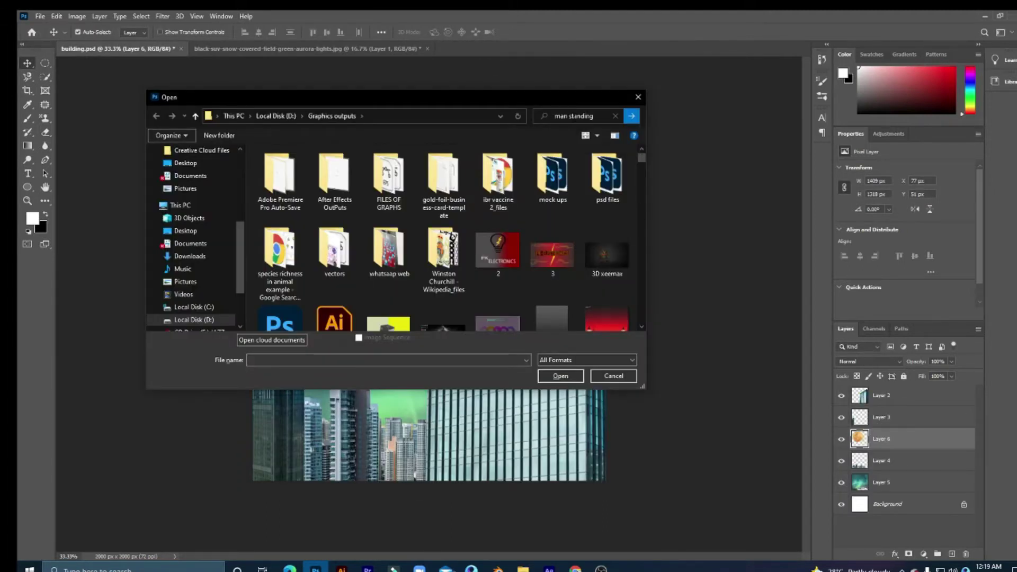
pyautogui.press('Return')
pyautogui.doubleClick(542, 175)
pyautogui.press('w')
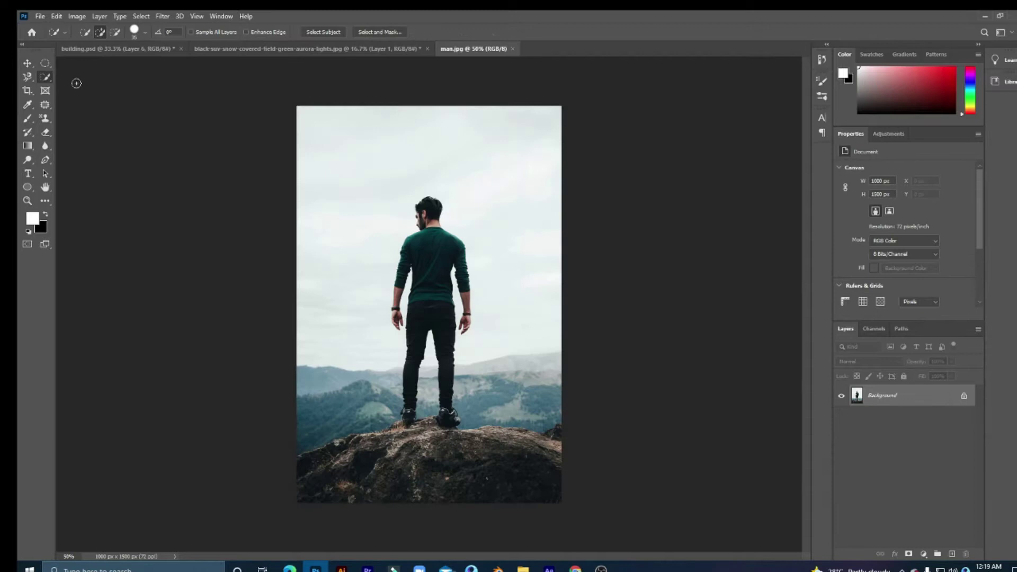
pyautogui.hotkey('ctrl', '+')
pyautogui.moveTo(448, 336); pyautogui.dragTo(397, 535)
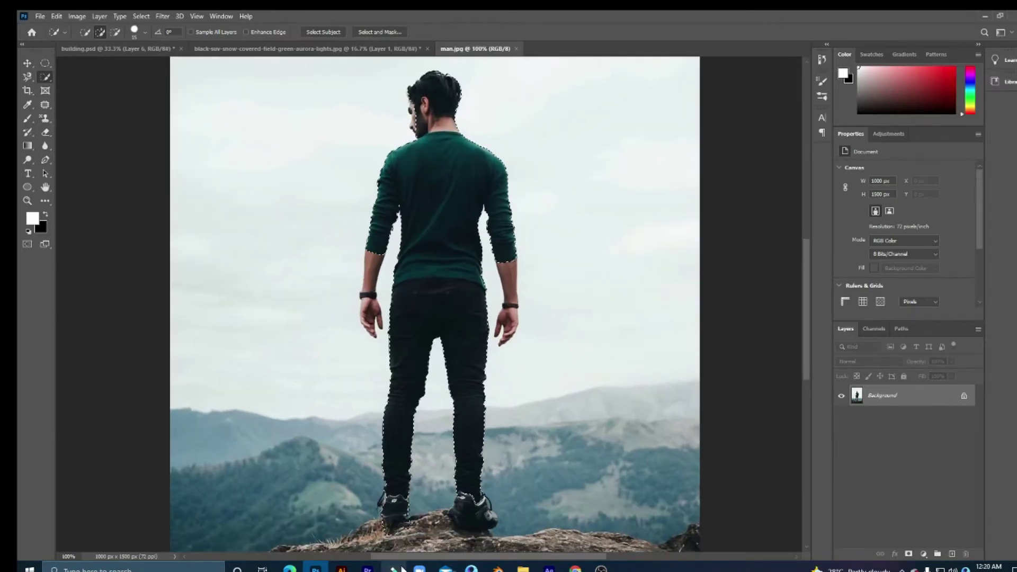
pyautogui.moveTo(472, 522); pyautogui.dragTo(510, 288)
# Step: Refine the man's selection, removing the rock under his heel
pyautogui.hotkey('ctrl', '+')
pyautogui.hotkey('ctrl', '+')
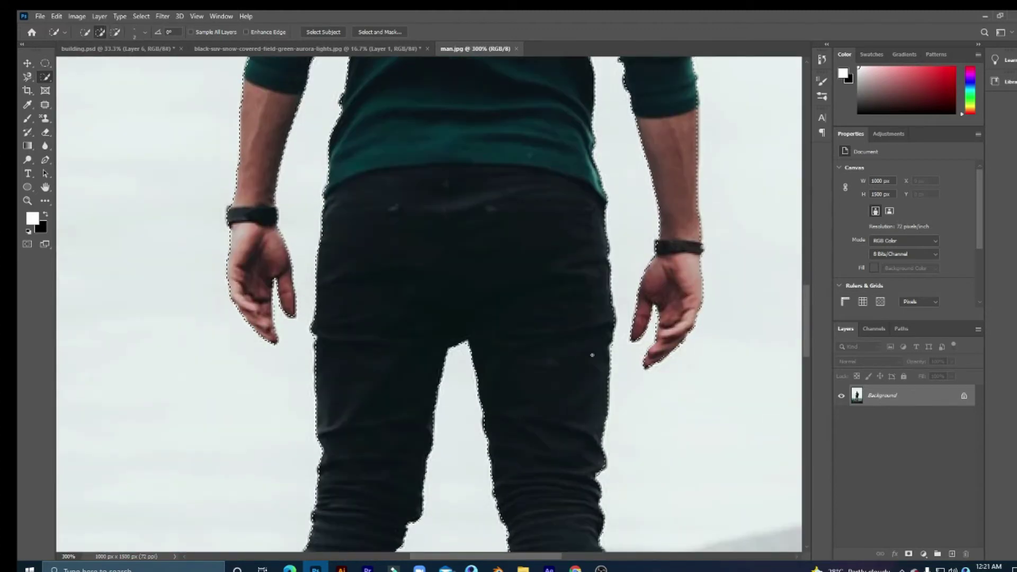
pyautogui.scroll(-5, 279, 309)
pyautogui.moveTo(553, 495); pyautogui.dragTo(564, 484)
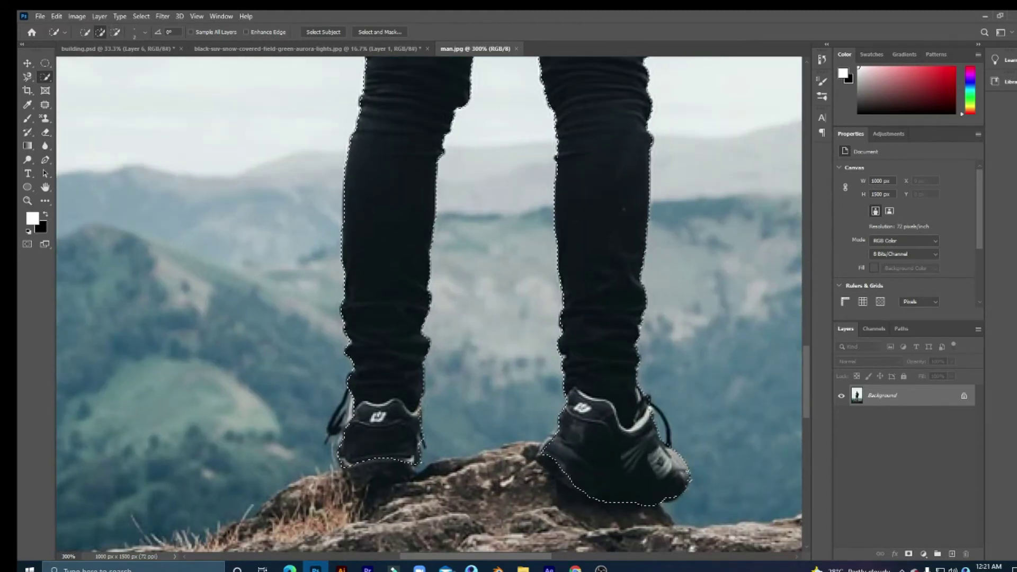
pyautogui.scroll(5, 411, 425)
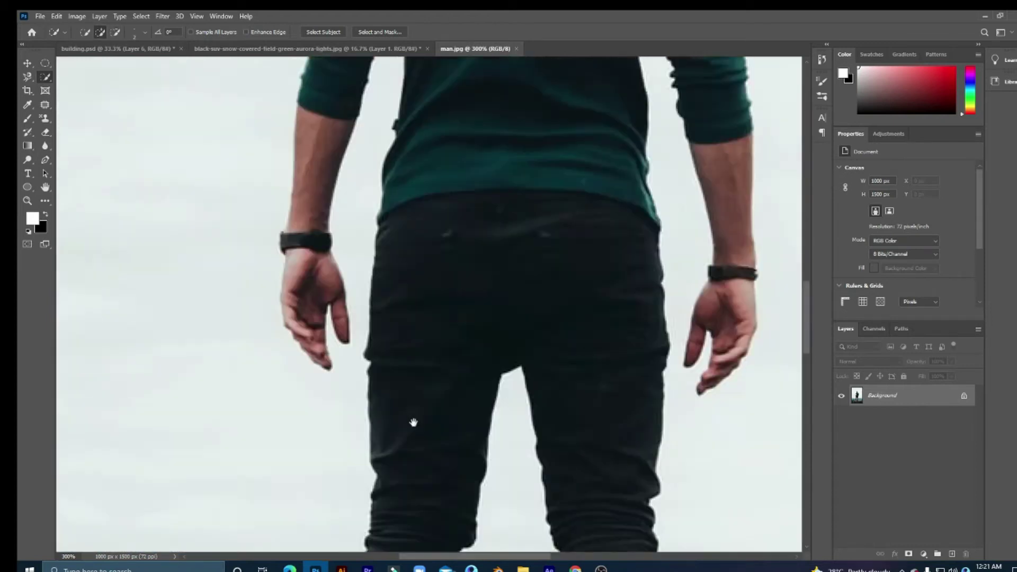
pyautogui.scroll(5, 411, 424)
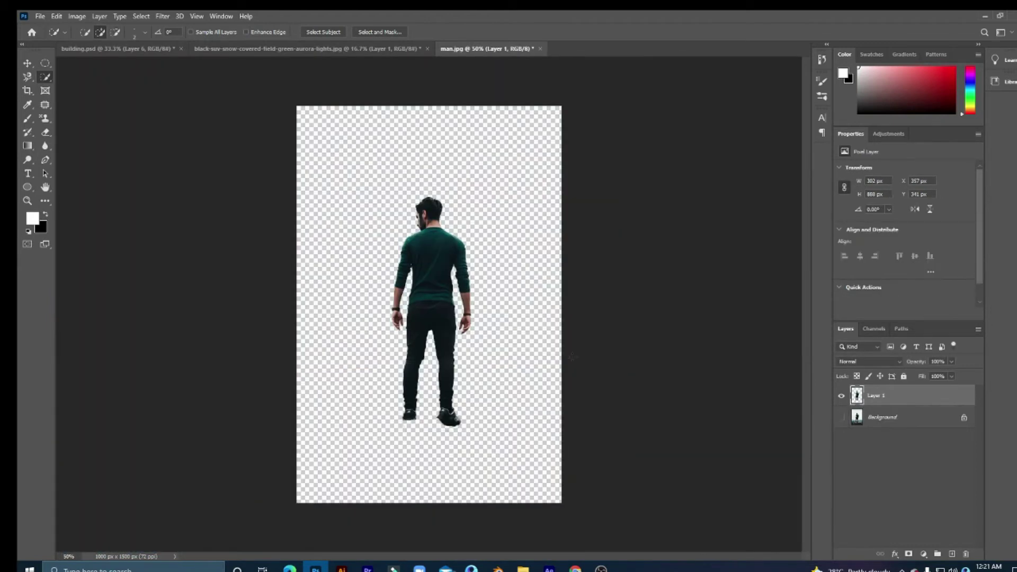
# Step: Copy the cut-out man into the composite and shrink him onto the left rooftop
pyautogui.hotkey('ctrl', 'v')
pyautogui.hotkey('ctrl', 't')
pyautogui.moveTo(336, 265)
pyautogui.mouseDown()
pyautogui.moveTo(420, 302)
pyautogui.moveTo(454, 212)
pyautogui.moveTo(445, 232)
pyautogui.moveTo(299, 291)
pyautogui.moveTo(297, 310)
pyautogui.mouseUp()
pyautogui.press('Return')
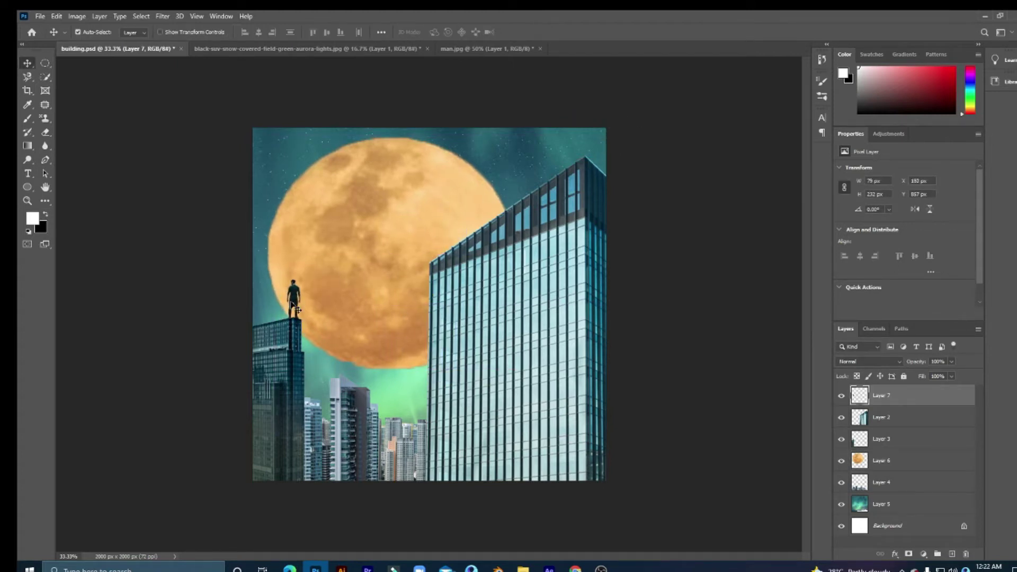
# Step: Flip the man horizontally and bring Layer 3 to the top of the stack
pyautogui.click(57, 16)
pyautogui.moveTo(116, 259)
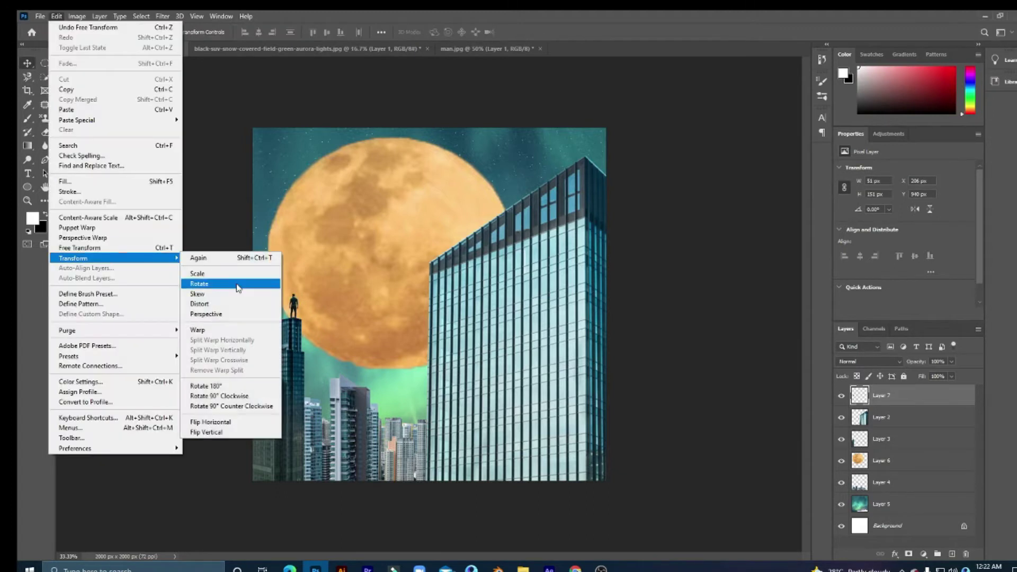
pyautogui.click(210, 421)
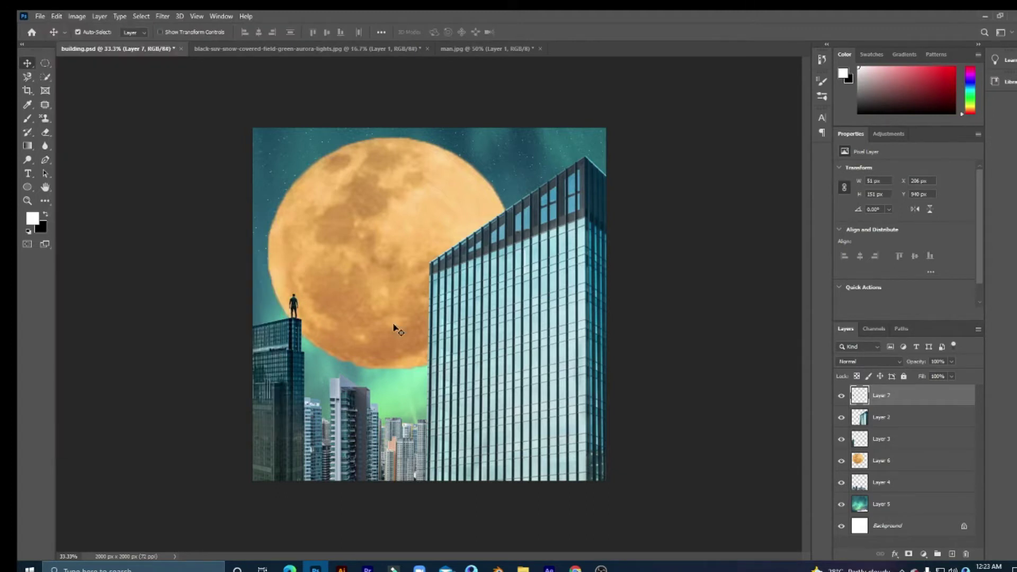
pyautogui.click(882, 440)
pyautogui.hotkey('ctrl', ']')
pyautogui.hotkey('ctrl', ']')
# Step: Move the man onto the tall glass building's roof and raise Layer 2 to the top
pyautogui.hotkey('ctrl', '+')
pyautogui.hotkey('ctrl', '+')
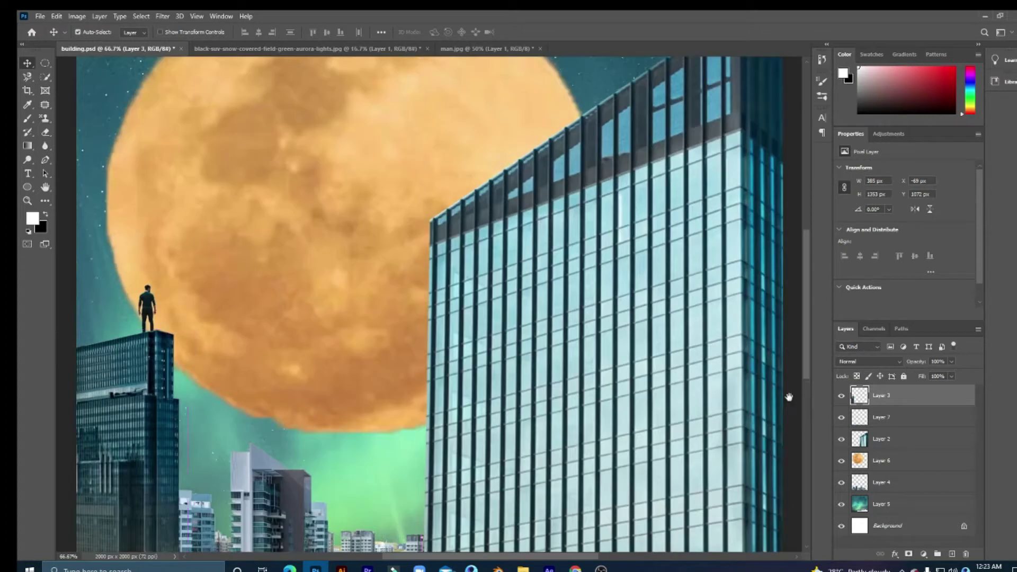
pyautogui.moveTo(789, 396); pyautogui.dragTo(844, 452)
pyautogui.moveTo(204, 360); pyautogui.dragTo(528, 228)
pyautogui.moveTo(883, 407); pyautogui.dragTo(883, 392)
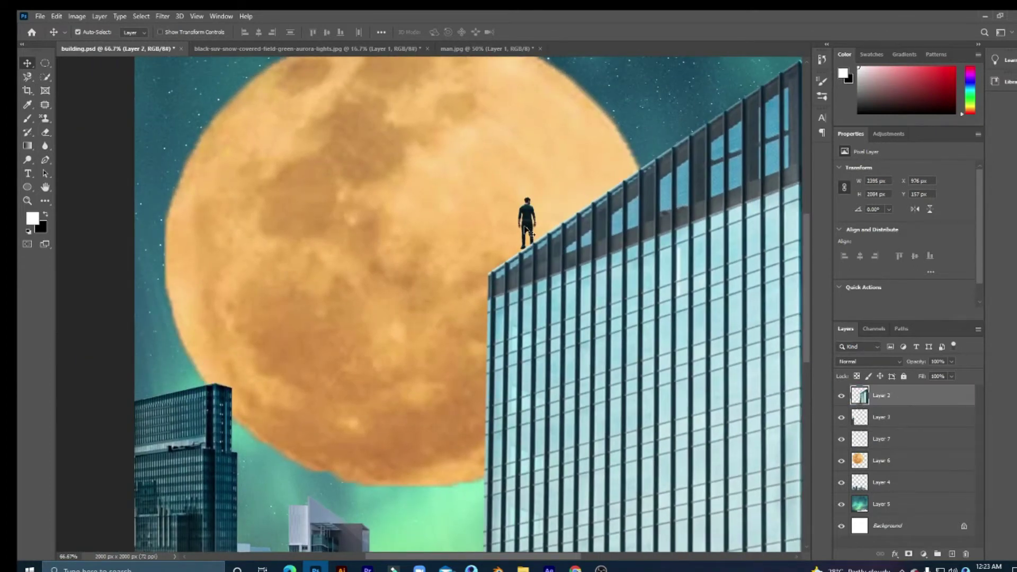
pyautogui.moveTo(527, 222); pyautogui.dragTo(537, 223)
# Step: Flip the man horizontally again and nudge the moon slightly up and left
pyautogui.click(57, 16)
pyautogui.click(220, 421)
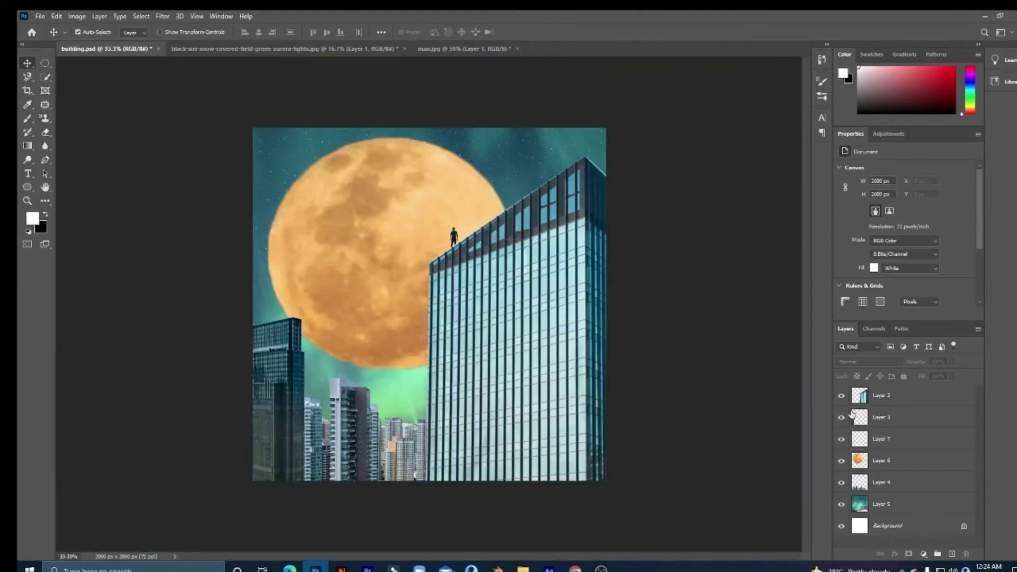
pyautogui.moveTo(386, 240); pyautogui.dragTo(381, 231)
# Step: Add a 'sky mask' layer above Layer 5 and paint over the green aurora below the moon to darken it
pyautogui.click(911, 504)
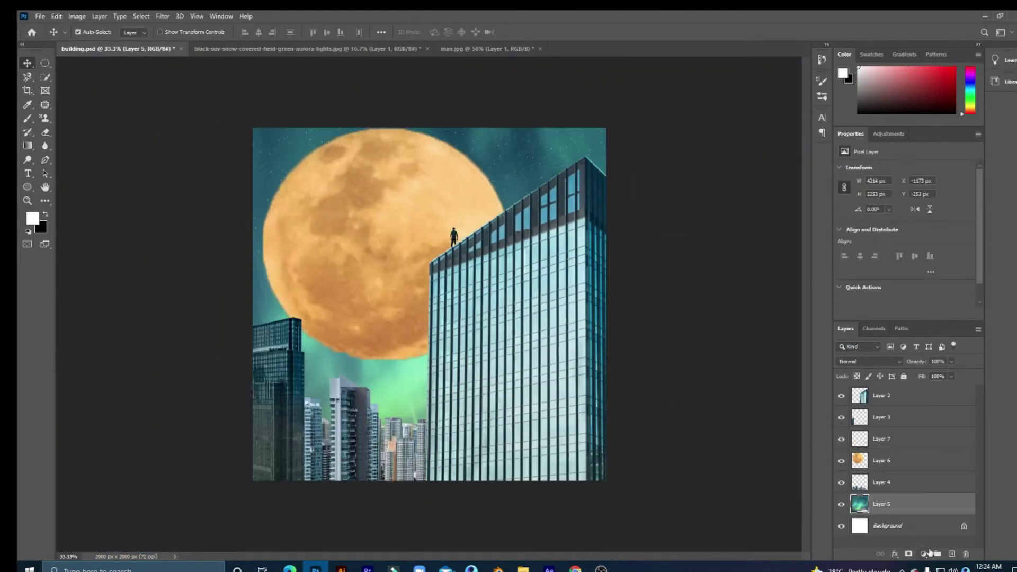
pyautogui.hotkey('ctrl', 'shift', 'alt', 'n')
pyautogui.press('Return')
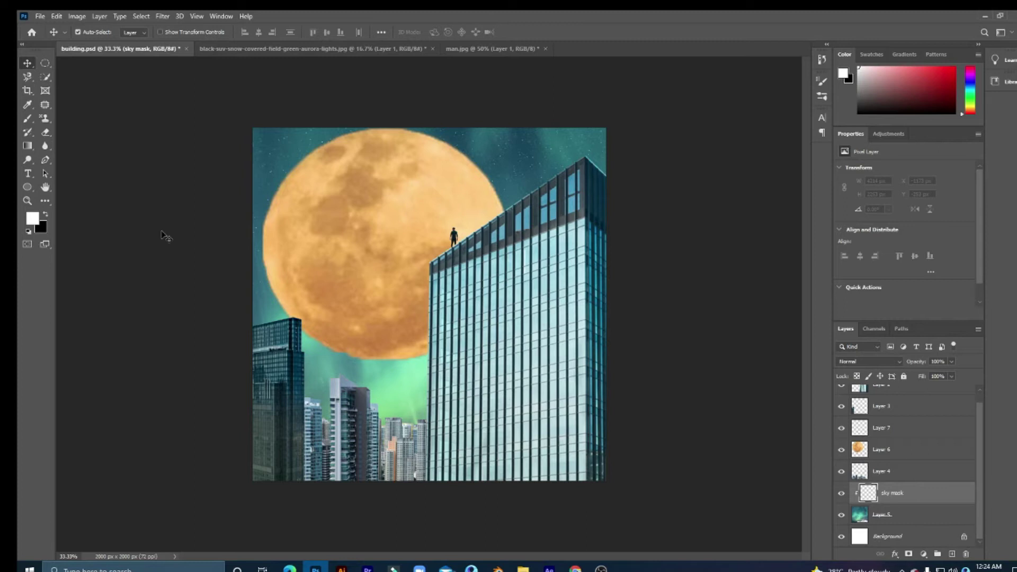
pyautogui.press('b')
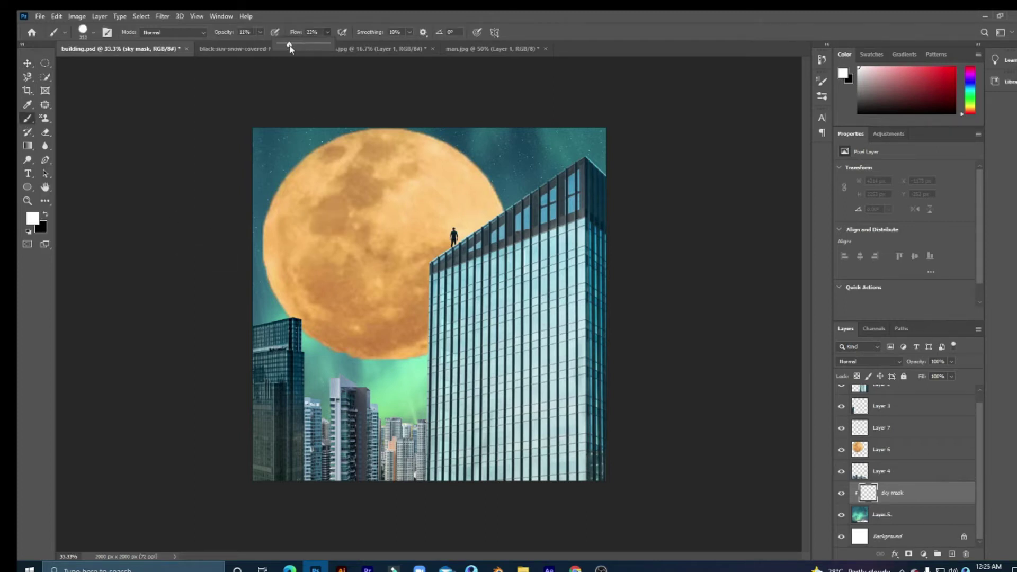
pyautogui.click(32, 218)
pyautogui.click(781, 318)
pyautogui.press('Return')
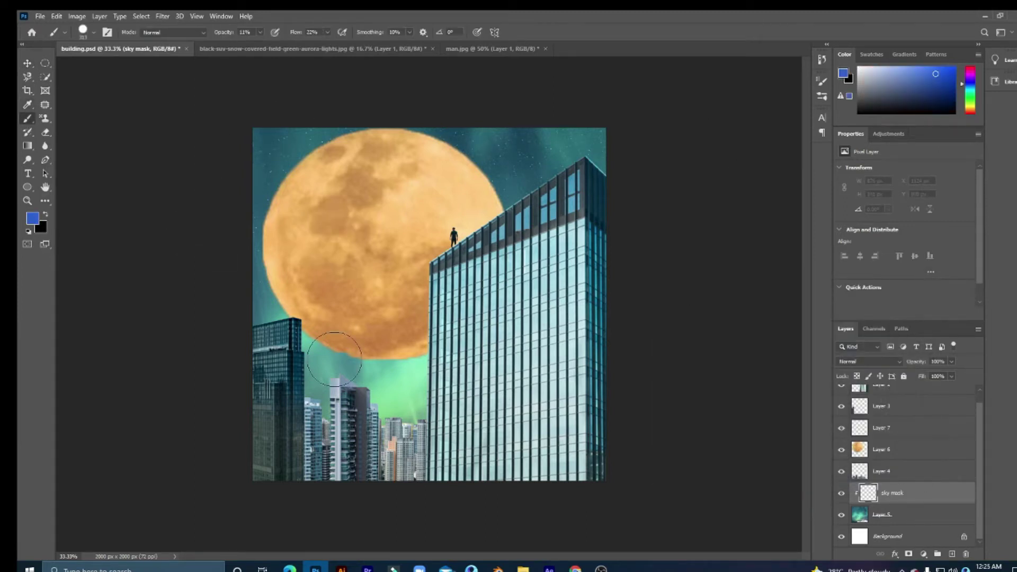
pyautogui.press('x')
pyautogui.rightClick(327, 217)
pyautogui.press('Escape')
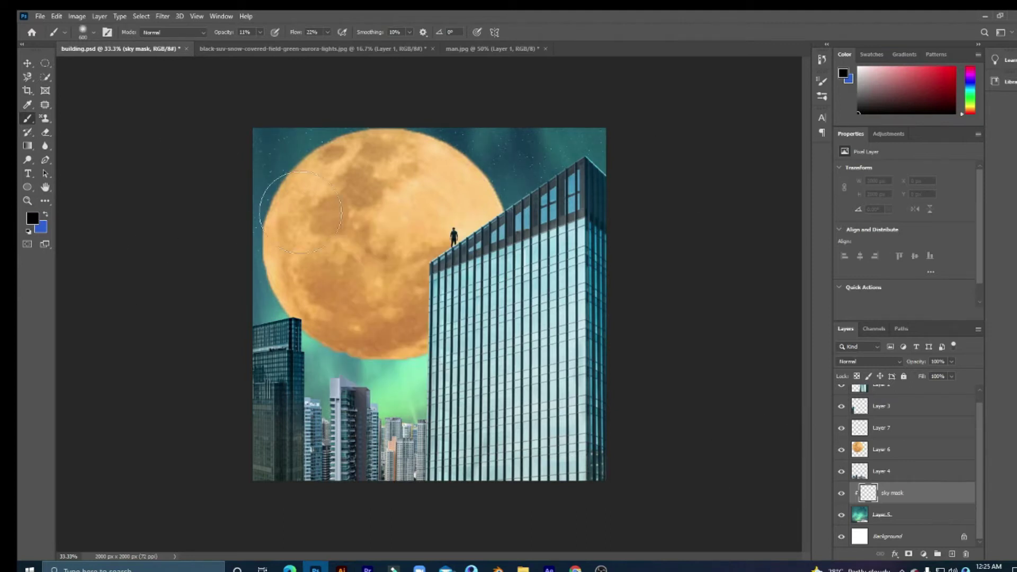
pyautogui.moveTo(301, 212); pyautogui.dragTo(371, 392)
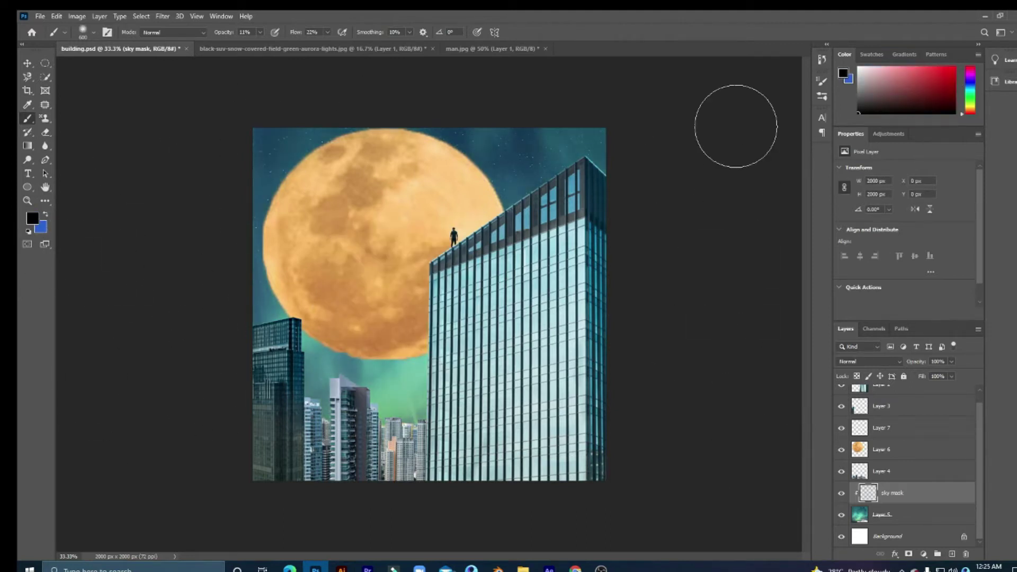
# Step: On a new layer above Layer 2, darken the building's bottom and right edge with a sampled colour
pyautogui.press('v')
pyautogui.click(880, 387)
pyautogui.click(952, 553)
pyautogui.press('i')
pyautogui.click(33, 218)
pyautogui.click(896, 303)
pyautogui.press('b')
pyautogui.moveTo(421, 470)
pyautogui.mouseDown()
pyautogui.moveTo(381, 505)
pyautogui.moveTo(633, 460)
pyautogui.moveTo(632, 246)
pyautogui.moveTo(595, 190)
pyautogui.moveTo(575, 486)
pyautogui.moveTo(477, 479)
pyautogui.moveTo(367, 501)
pyautogui.moveTo(509, 424)
pyautogui.mouseUp()
# Step: Resize the brush and darken more of the building facade
pyautogui.press('[')
pyautogui.press('[')
pyautogui.press('[')
pyautogui.press(']')
pyautogui.press(']')
pyautogui.press(']')
pyautogui.press('[')
pyautogui.press('[')
pyautogui.moveTo(431, 296); pyautogui.dragTo(629, 211)
# Step: Pick a green colour and paint another broad stroke over the facade
pyautogui.click(40, 227)
pyautogui.click(712, 356)
pyautogui.click(904, 302)
pyautogui.press(']')
pyautogui.press(']')
pyautogui.press(']')
pyautogui.press('x')
pyautogui.moveTo(444, 445); pyautogui.dragTo(583, 175)
# Step: Set brush opacity to 3% and add a 'moon mask' layer above the moon
pyautogui.press('0')
pyautogui.press('3')
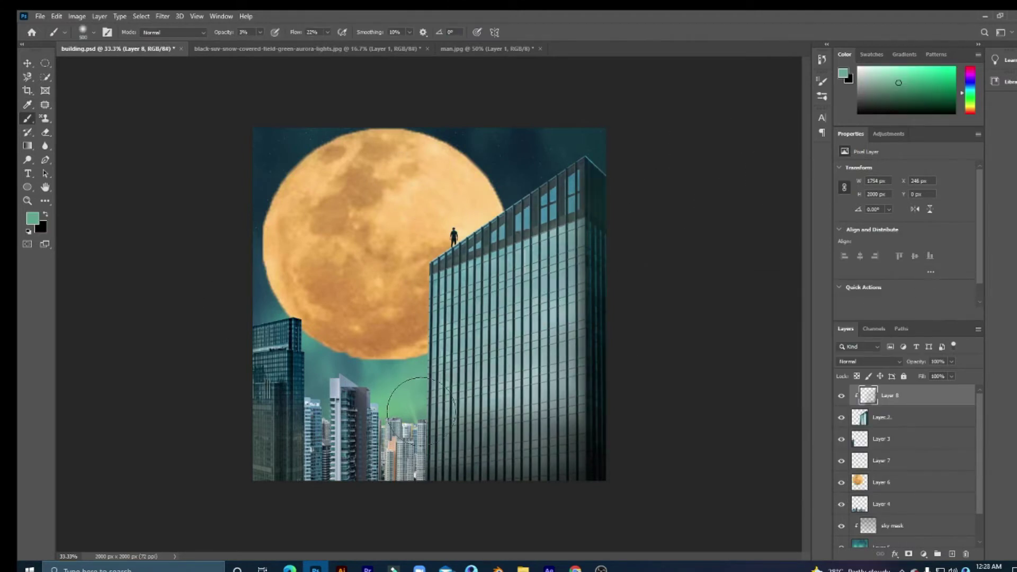
pyautogui.press('x')
pyautogui.click(870, 482)
pyautogui.hotkey('ctrl', 'shift', 'alt', 'n')
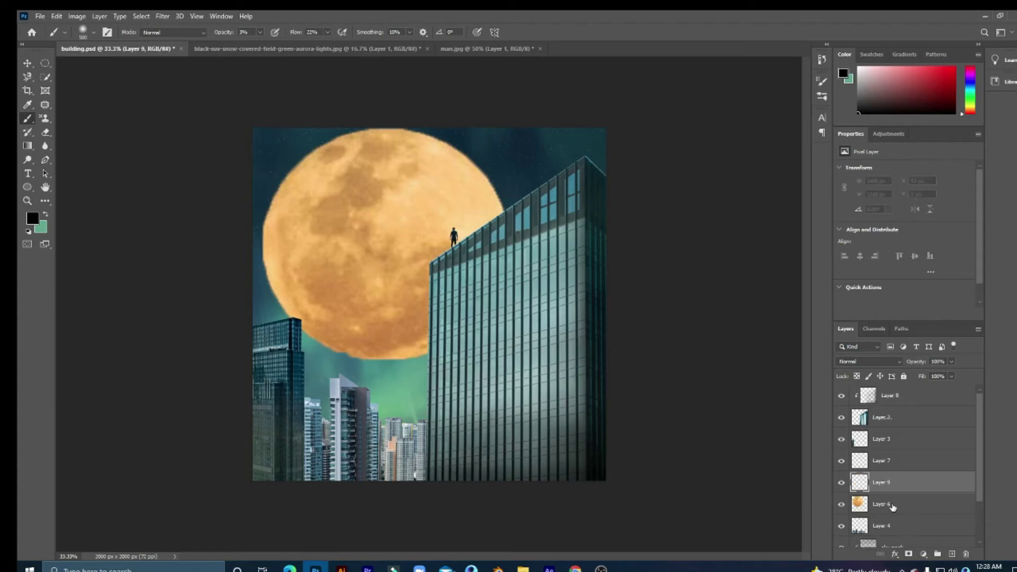
pyautogui.write('mask')
pyautogui.doubleClick(891, 395)
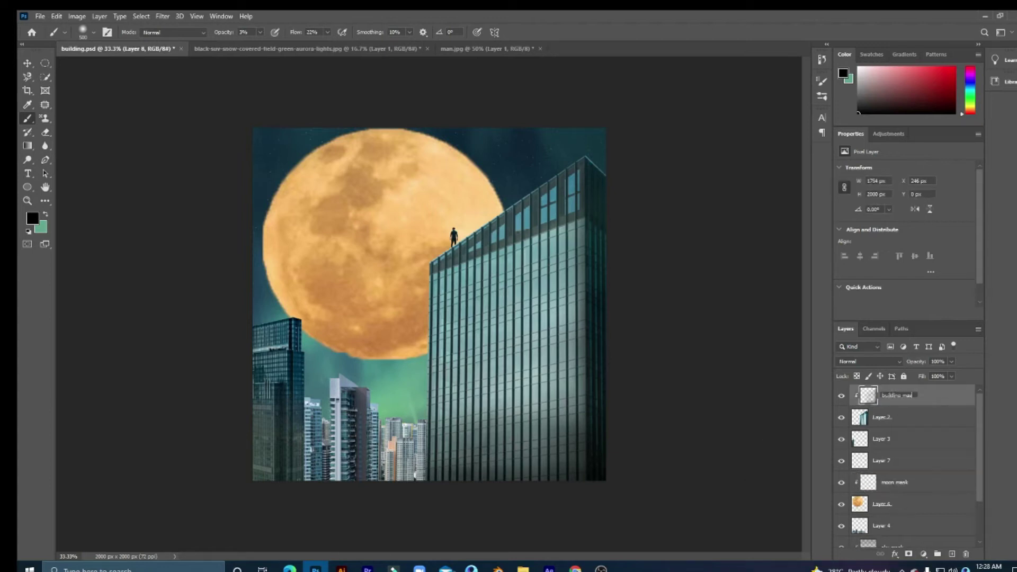
pyautogui.click(895, 482)
# Step: Paint dark teal over the upper part of the moon, then raise opacity to 10%
pyautogui.press('x')
pyautogui.click(32, 217)
pyautogui.click(276, 143)
pyautogui.press('Return')
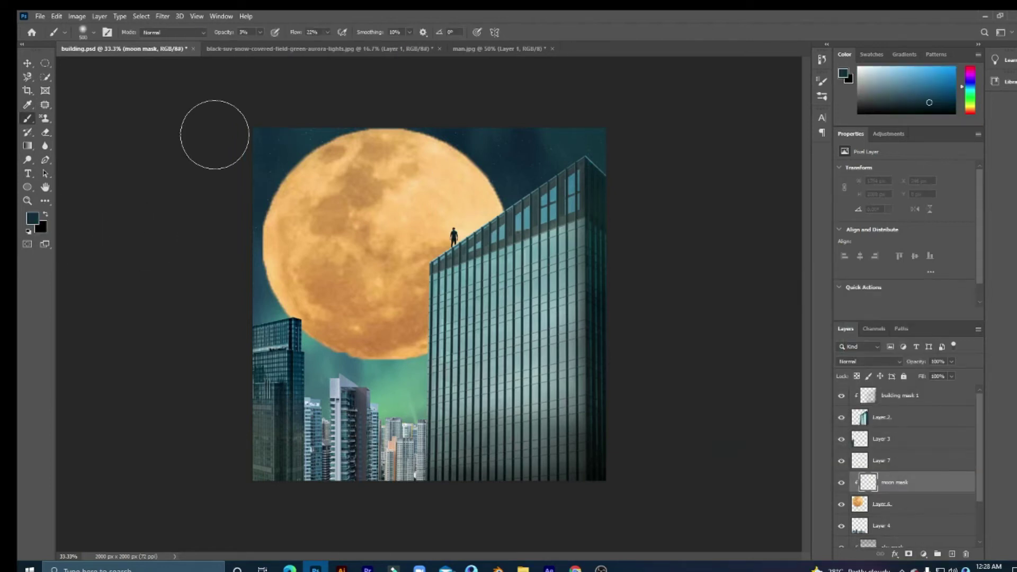
pyautogui.moveTo(517, 138); pyautogui.dragTo(132, 108)
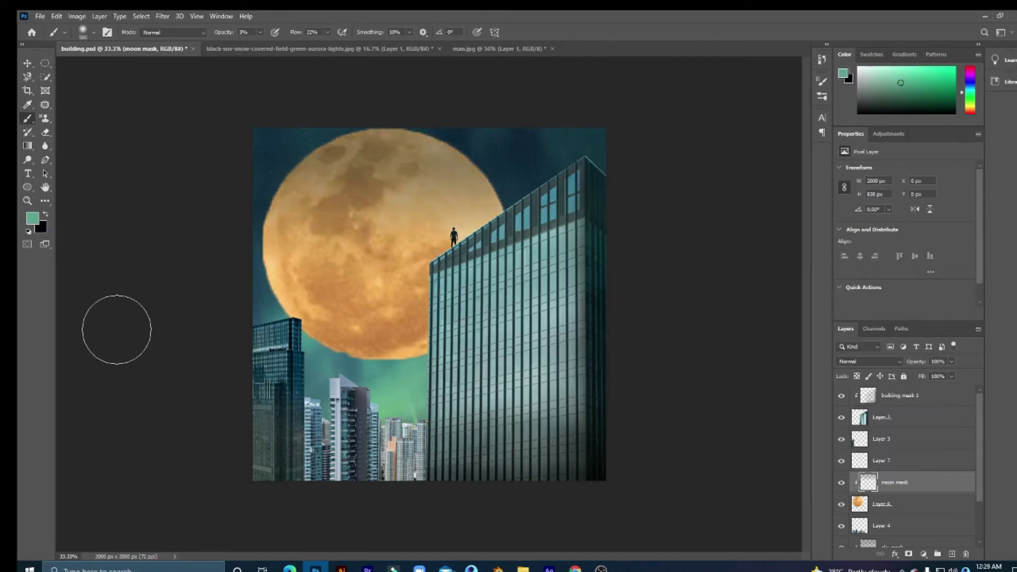
pyautogui.press('1')
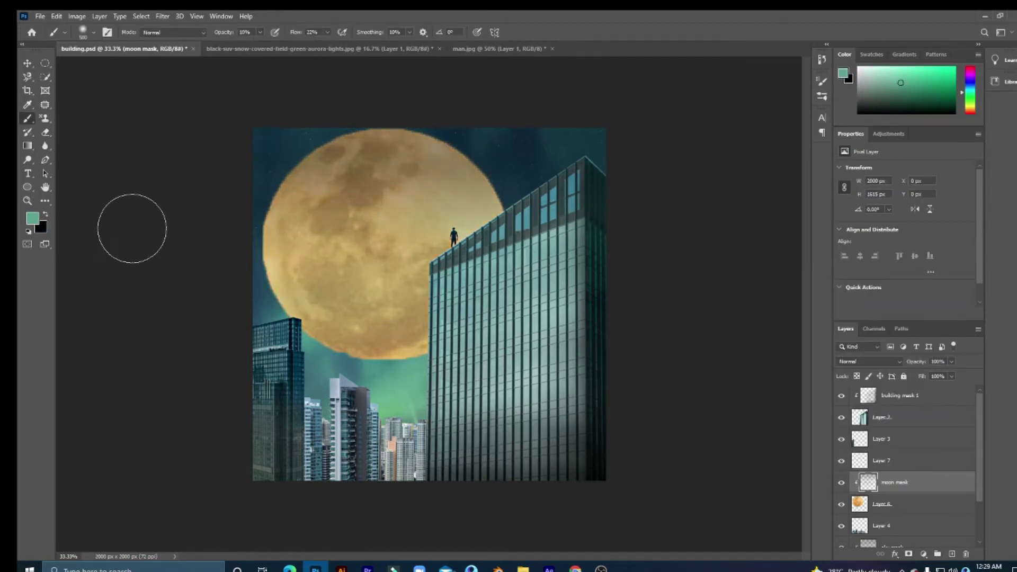
# Step: Reset colours to black and white and lower the brush opacity and size
pyautogui.press('x')
pyautogui.click(32, 218)
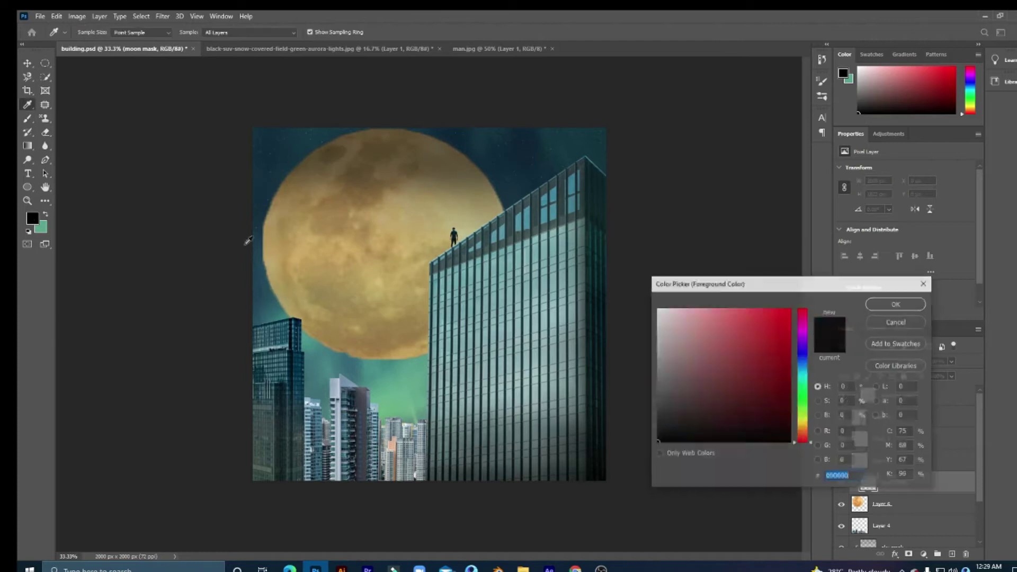
pyautogui.press('Escape')
pyautogui.press('x')
pyautogui.press('0')
pyautogui.press('6')
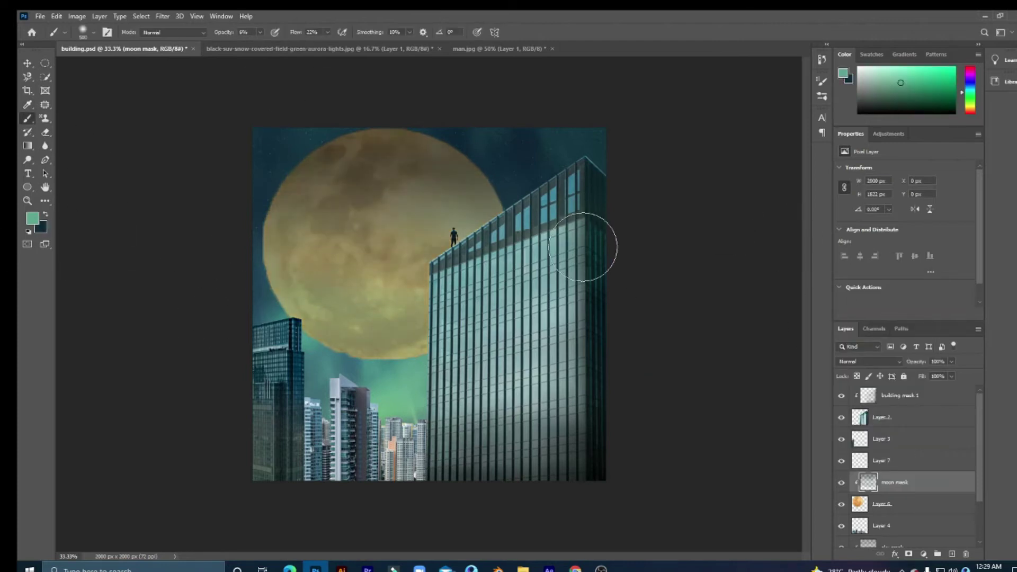
pyautogui.press('x')
pyautogui.press('[')
pyautogui.press('d')
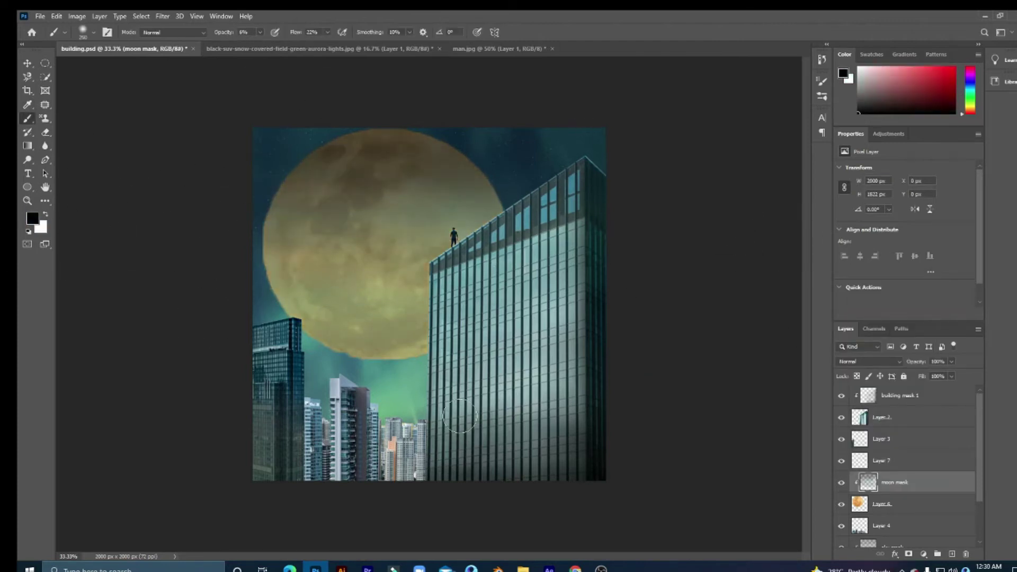
# Step: Select Layer 4 with the city buildings and add a new layer above it
pyautogui.press('v')
pyautogui.click(900, 526)
pyautogui.hotkey('ctrl', 'shift', 'alt', 'n')
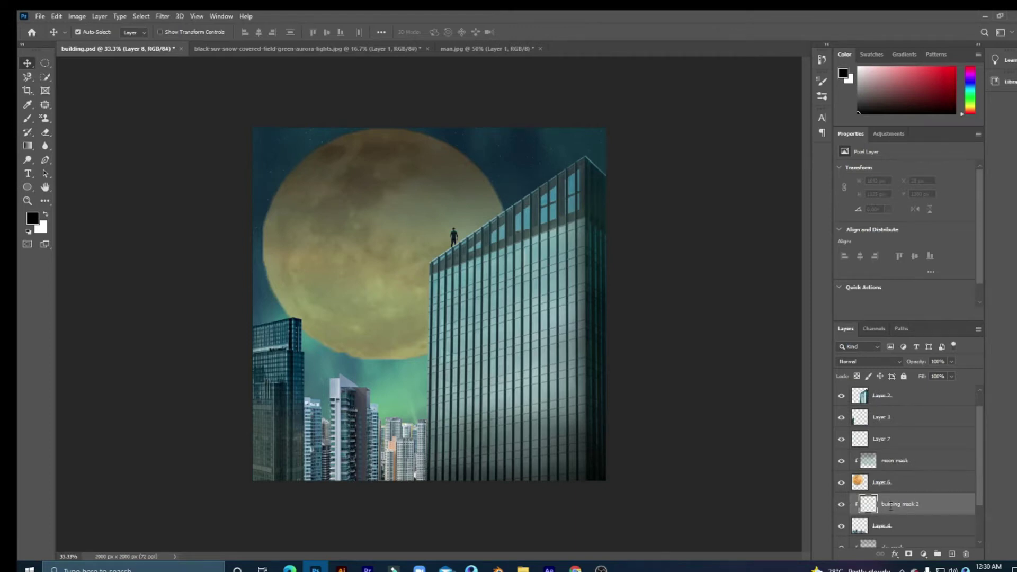
# Step: Name the new layer 'building mask 2' and switch between the building mask layers
pyautogui.press('Return')
pyautogui.press('b')
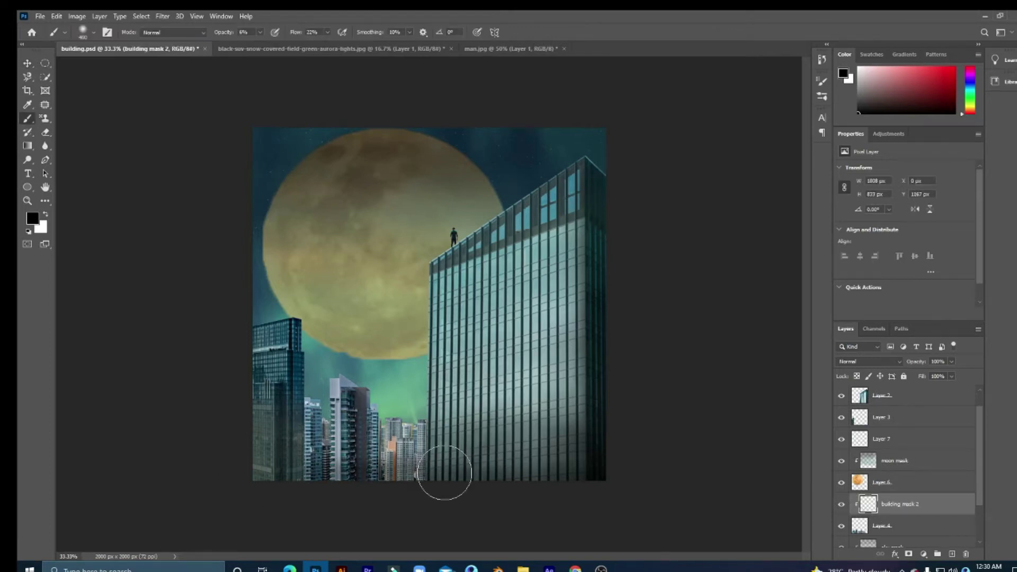
pyautogui.hotkey('alt', '.')
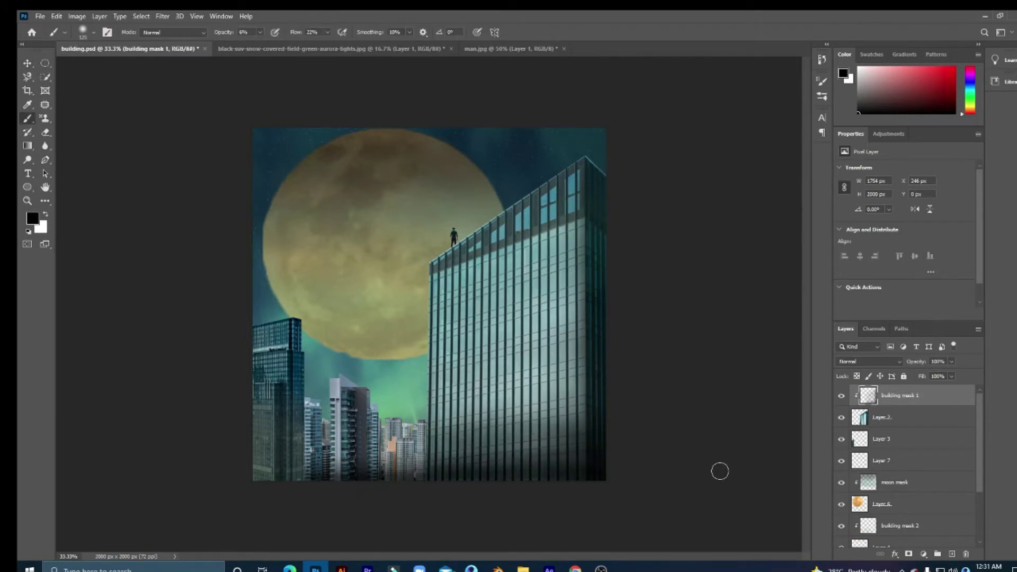
pyautogui.hotkey('alt', '[')
pyautogui.hotkey('alt', '[')
pyautogui.hotkey('alt', '[')
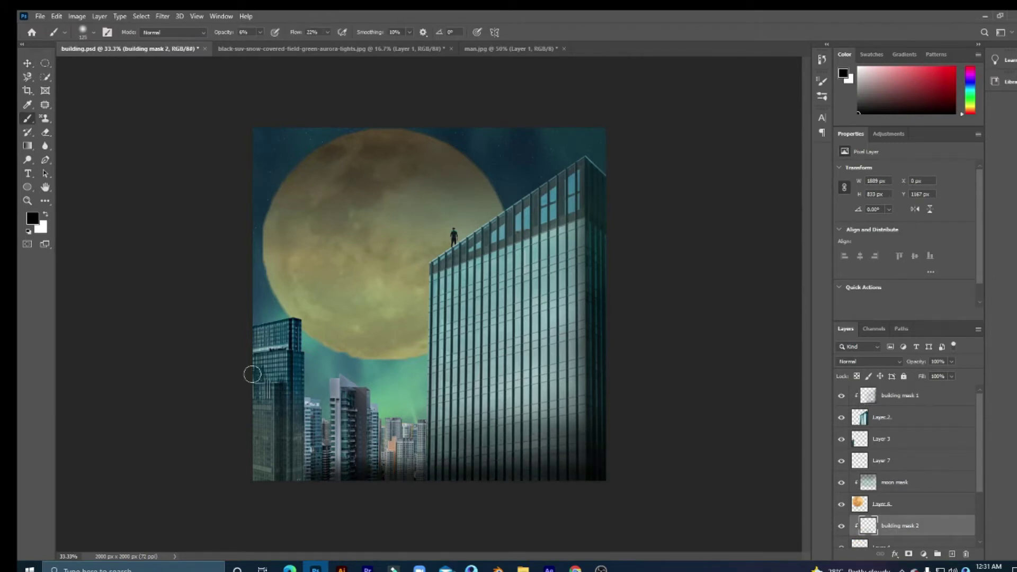
# Step: Add a 'building mask 3' layer above Layer 3
pyautogui.press('v')
pyautogui.click(951, 554)
pyautogui.write('3')
pyautogui.press('Return')
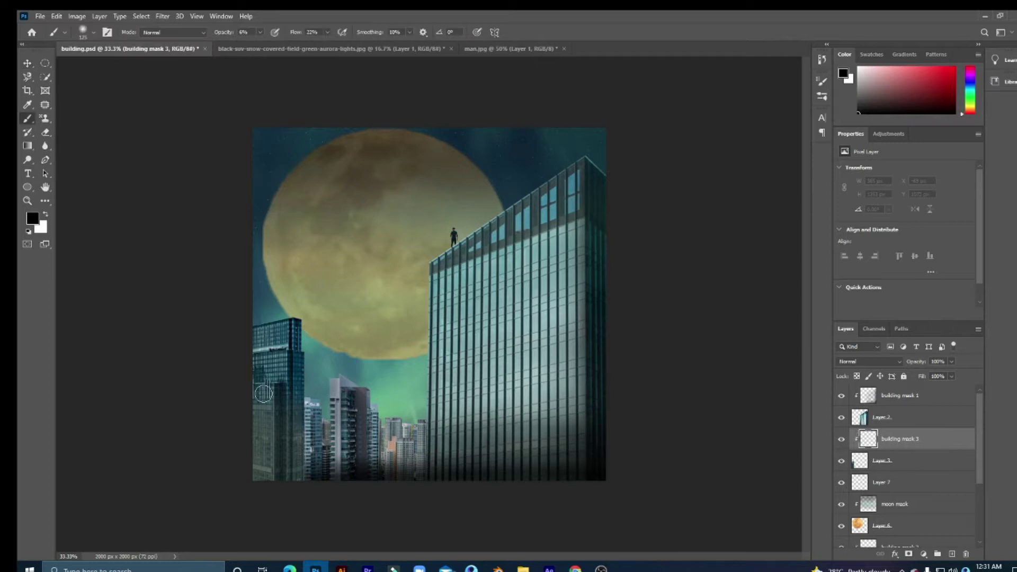
# Step: Paint a soft teal and light green glow over the lower skyline on building mask 2
pyautogui.scroll(-2, 901, 477)
pyautogui.hotkey('ctrl', '+')
pyautogui.hotkey('ctrl', '+')
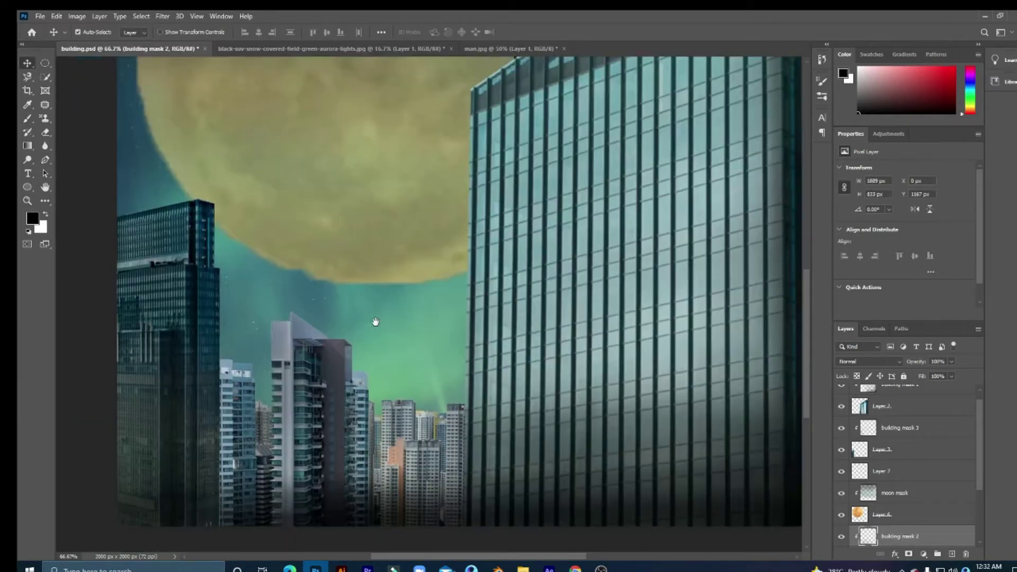
pyautogui.click(900, 515)
pyautogui.keyDown('alt'); pyautogui.click(370, 159); pyautogui.keyUp('alt')
pyautogui.press('b')
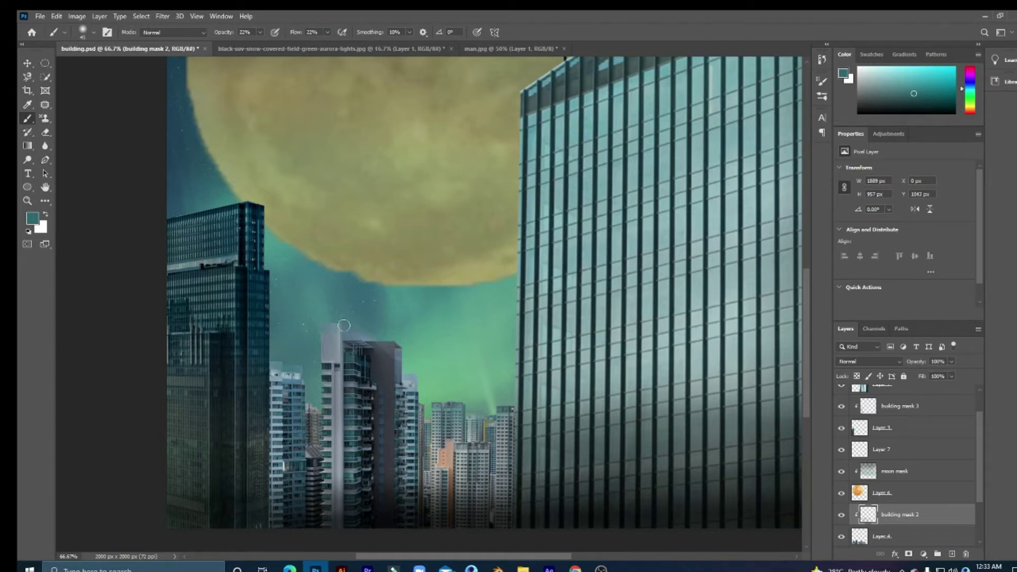
pyautogui.keyDown('alt'); pyautogui.click(466, 365); pyautogui.keyUp('alt')
pyautogui.press('1')
pyautogui.press('1')
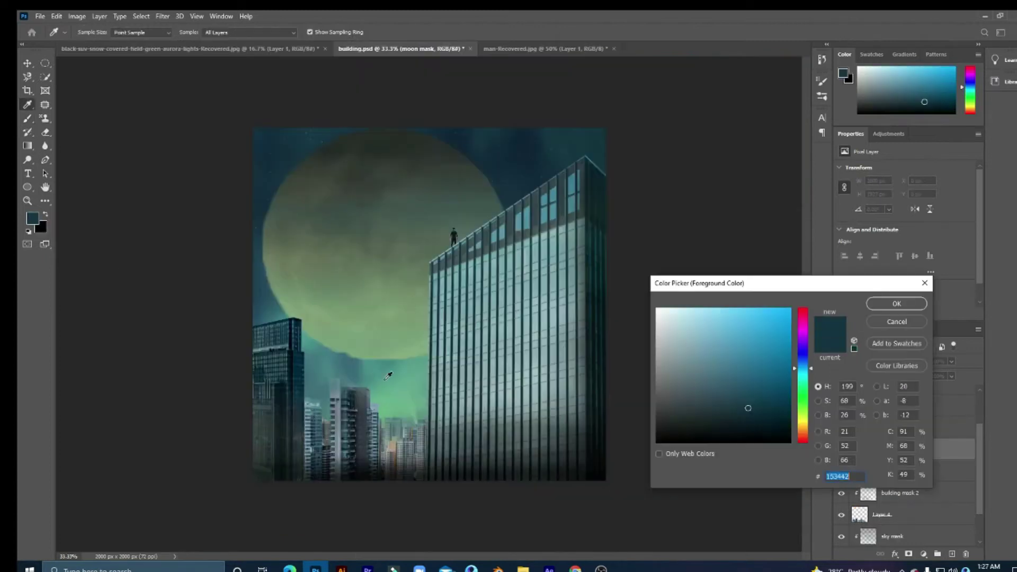
pyautogui.scroll(3, 901, 466)
# Step: Shade the tower with black and green strokes on building masks 1 and 3
pyautogui.click(900, 395)
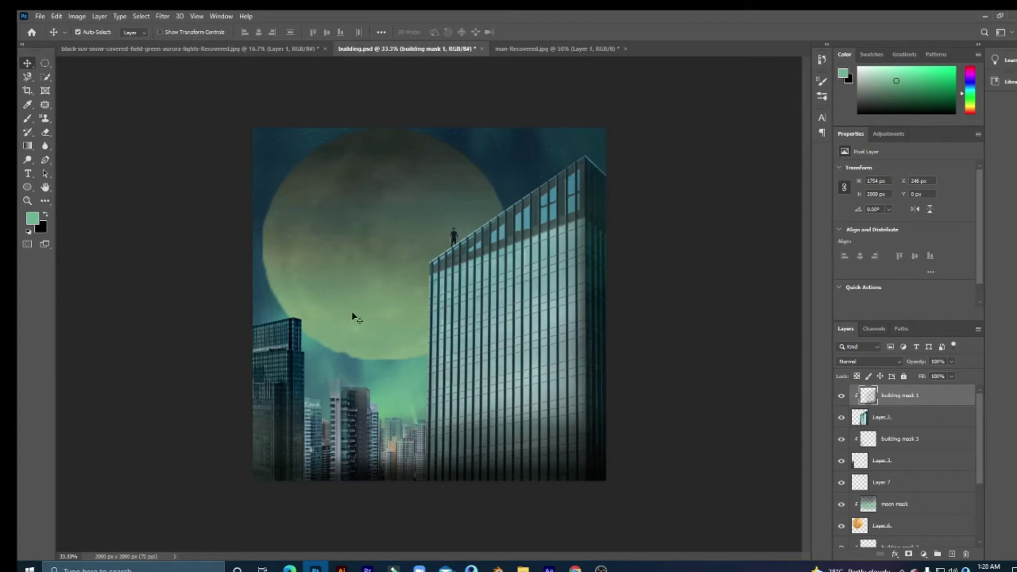
pyautogui.press('b')
pyautogui.press('x')
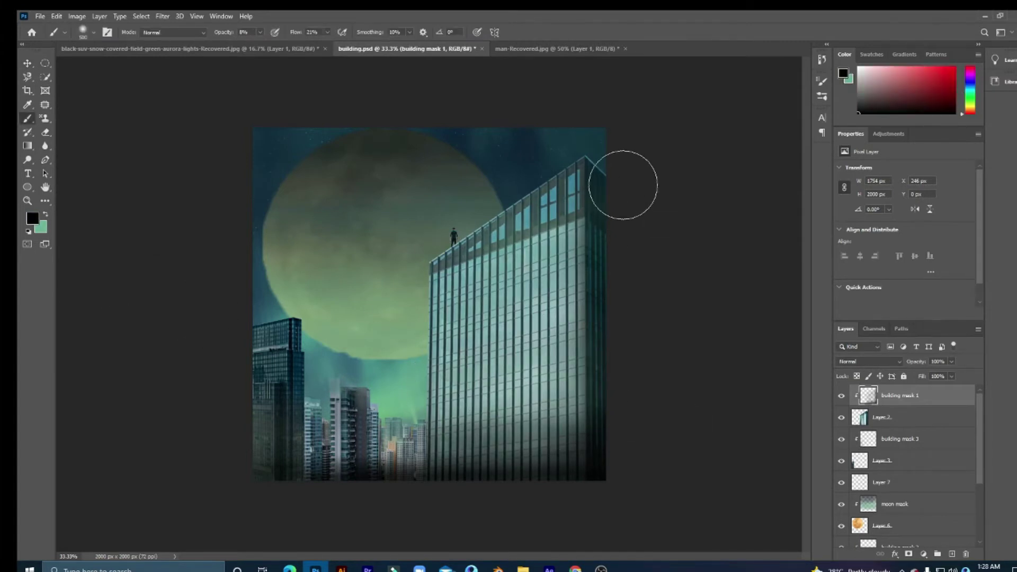
pyautogui.press(']')
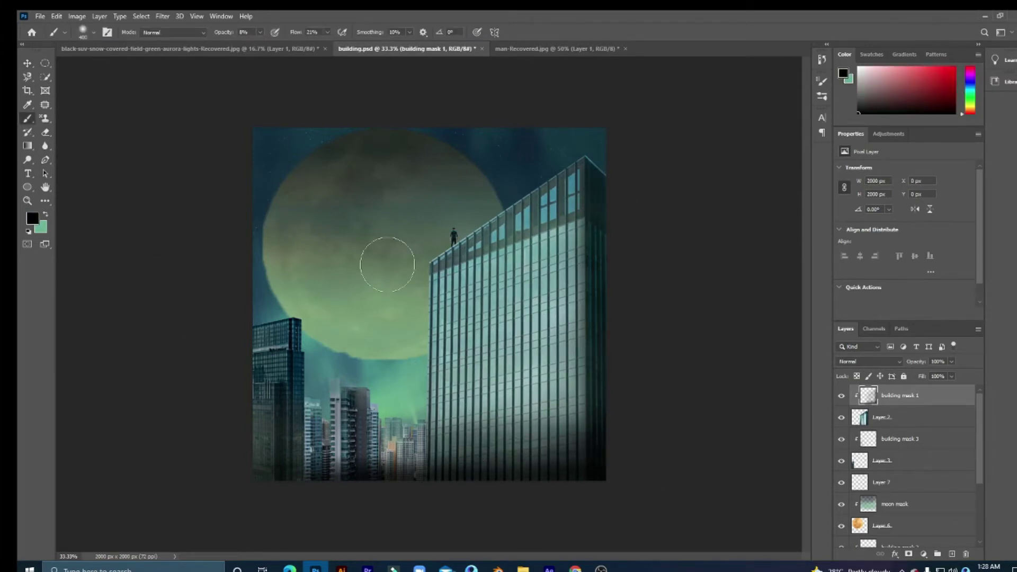
pyautogui.hotkey('alt', '[')
pyautogui.hotkey('alt', '[')
pyautogui.press('x')
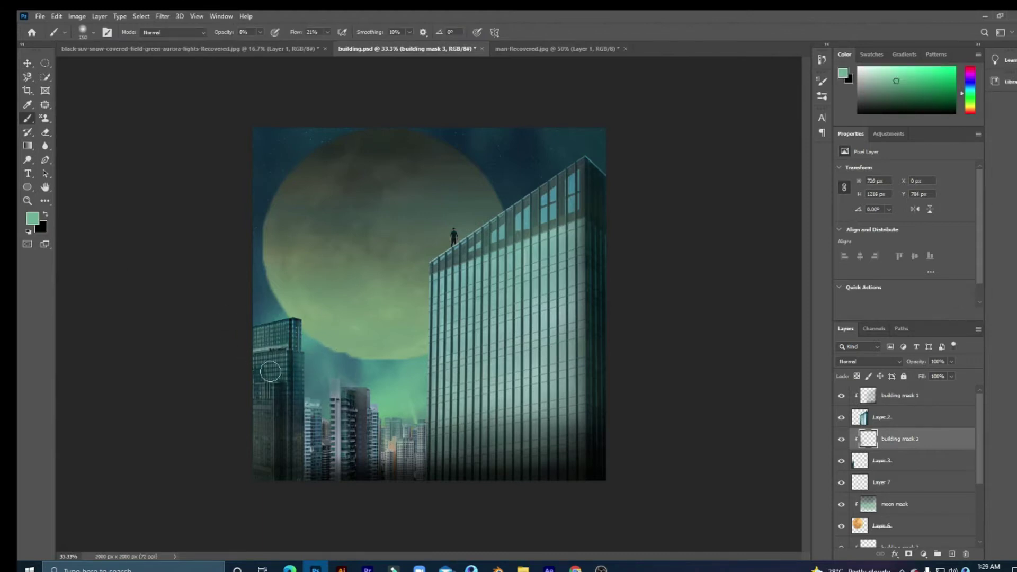
pyautogui.press('x')
pyautogui.press('x')
pyautogui.press('x')
pyautogui.press('x')
pyautogui.press('v')
# Step: Add more black and green strokes over the skyline on building mask 2
pyautogui.click(915, 543)
pyautogui.scroll(-1, 915, 525)
pyautogui.press('b')
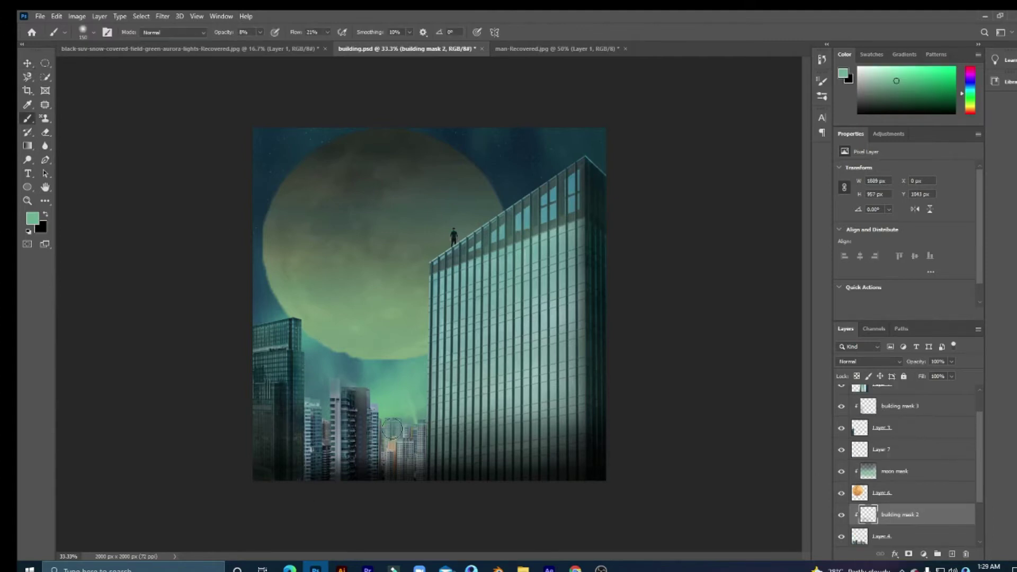
pyautogui.press('x')
pyautogui.press('x')
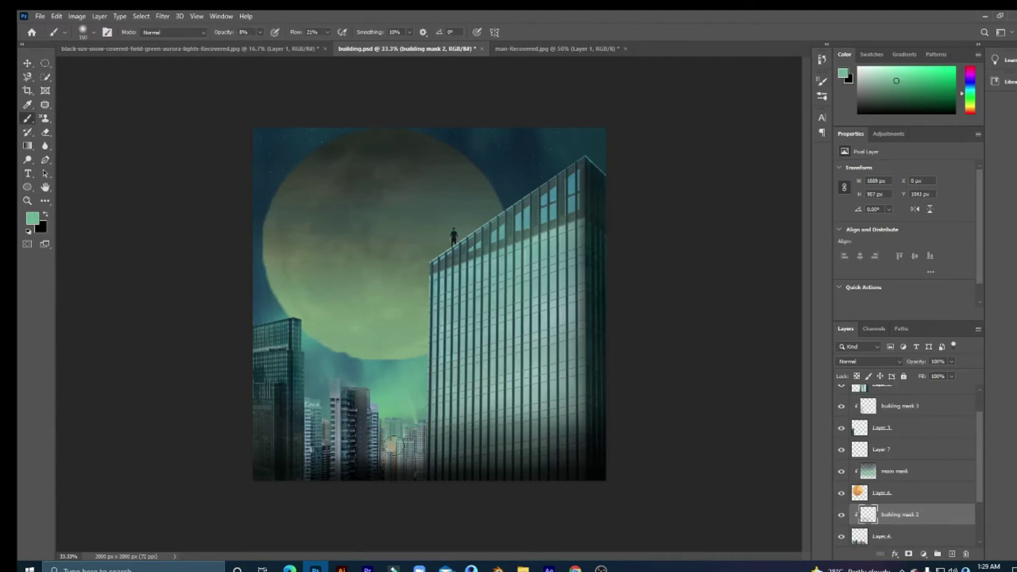
pyautogui.press('x')
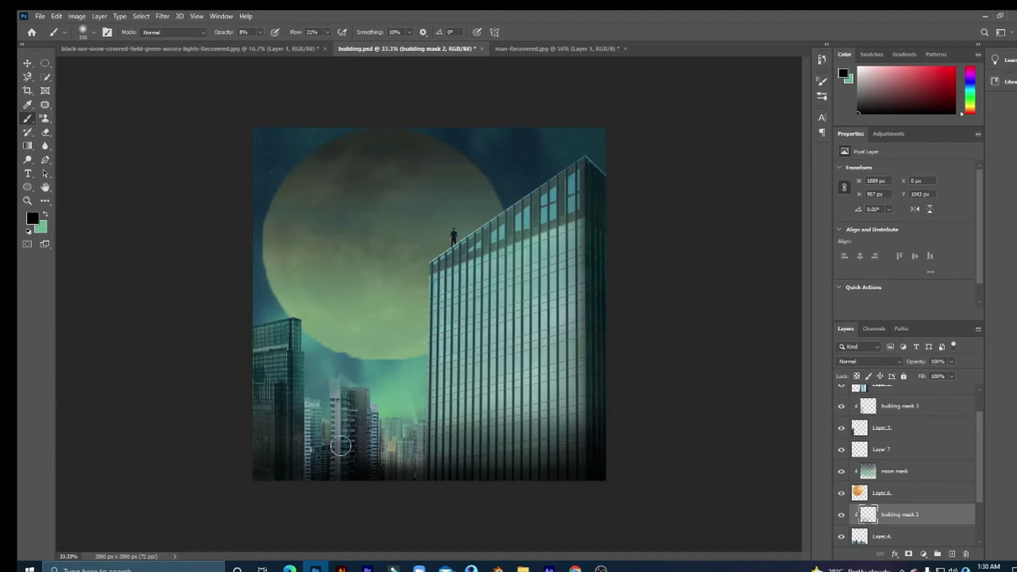
pyautogui.press('x')
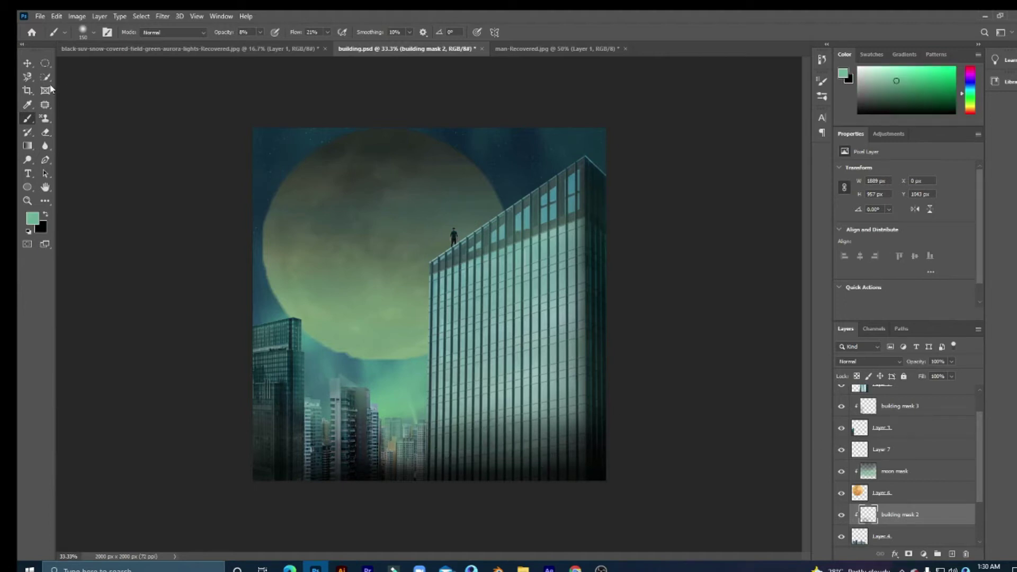
pyautogui.press('v')
pyautogui.click(927, 449)
pyautogui.scroll(2, 932, 438)
# Step: Add a clipped 'man mask' layer above Layer 7 and paint shading onto the rooftop man
pyautogui.moveTo(457, 235); pyautogui.dragTo(458, 235)
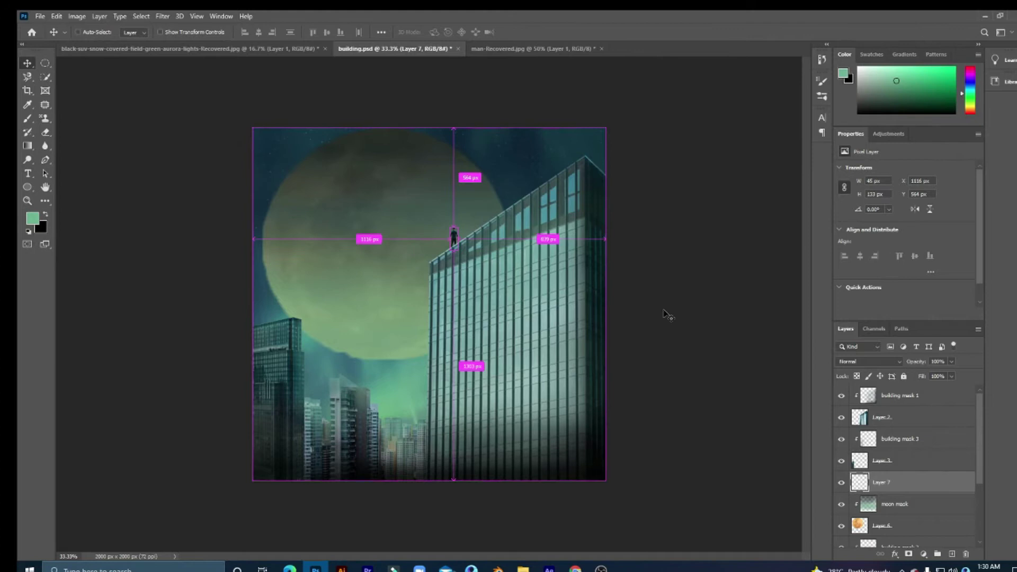
pyautogui.scroll(5, 449, 224)
pyautogui.write('b')
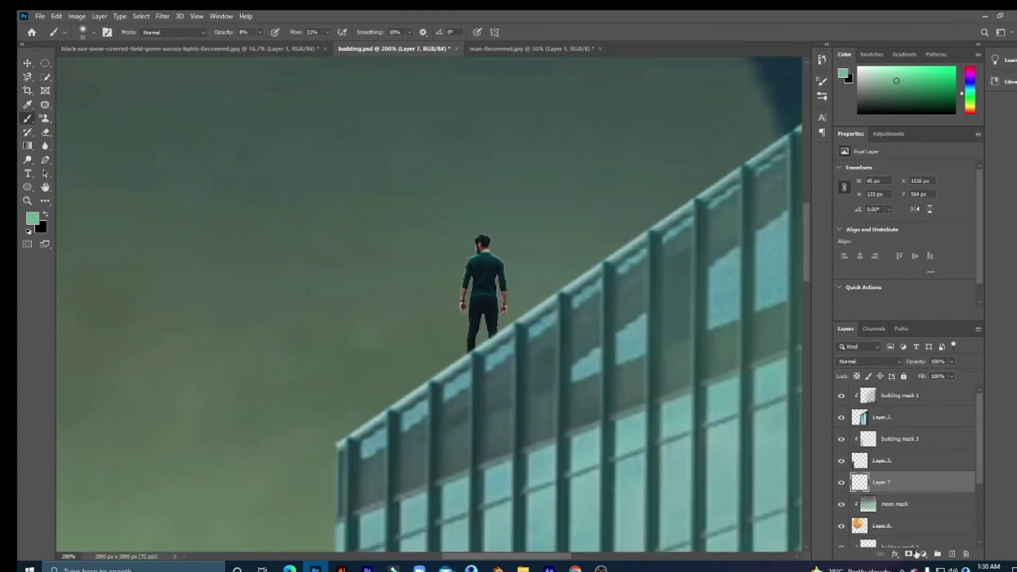
pyautogui.write('man mask')
pyautogui.press('Return')
pyautogui.scroll(3, 476, 297)
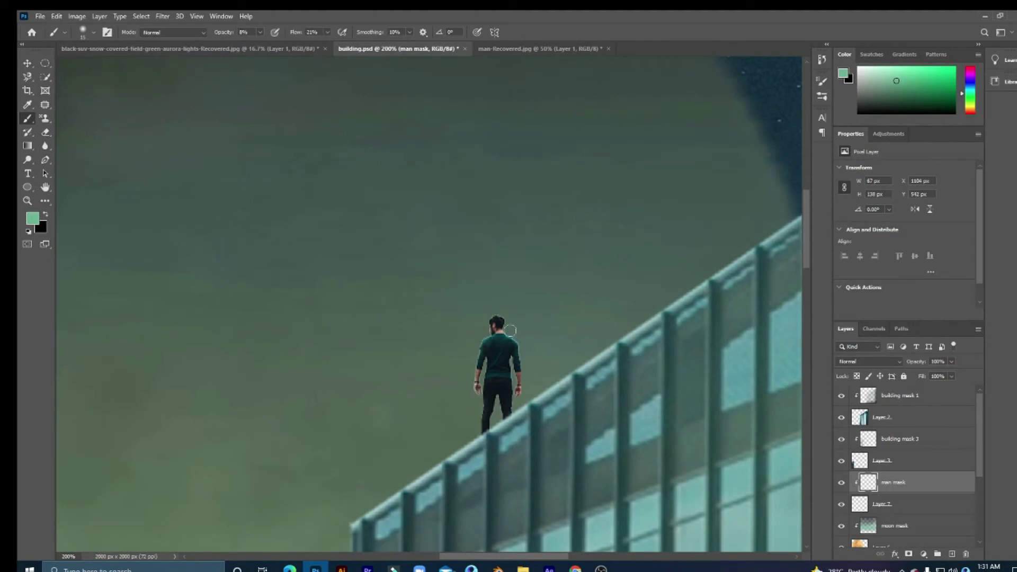
pyautogui.press('x')
pyautogui.press('x')
pyautogui.press('x')
pyautogui.press('x')
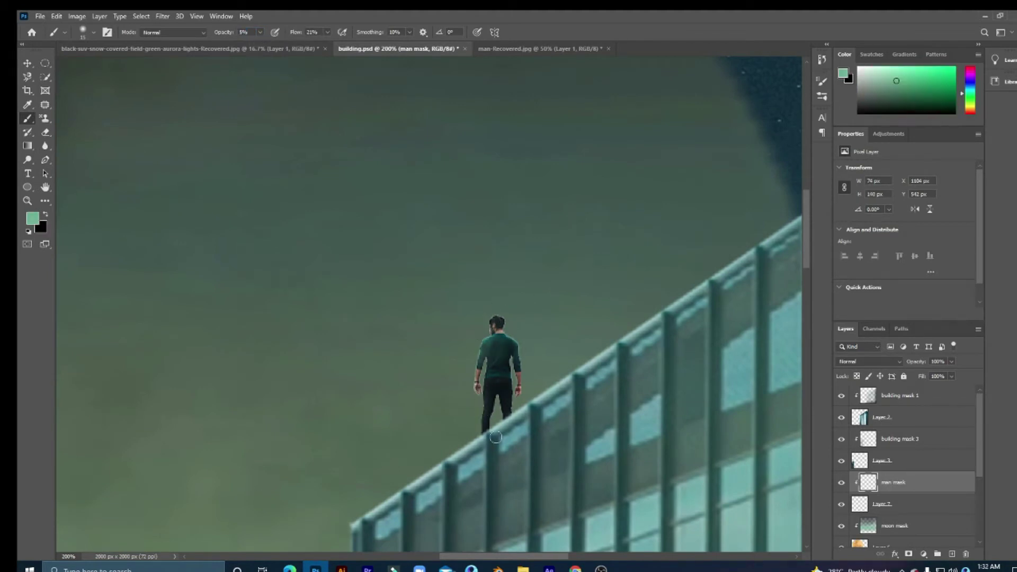
pyautogui.hotkey('ctrl', '-')
pyautogui.hotkey('ctrl', '-')
pyautogui.hotkey('ctrl', '-')
pyautogui.press('x')
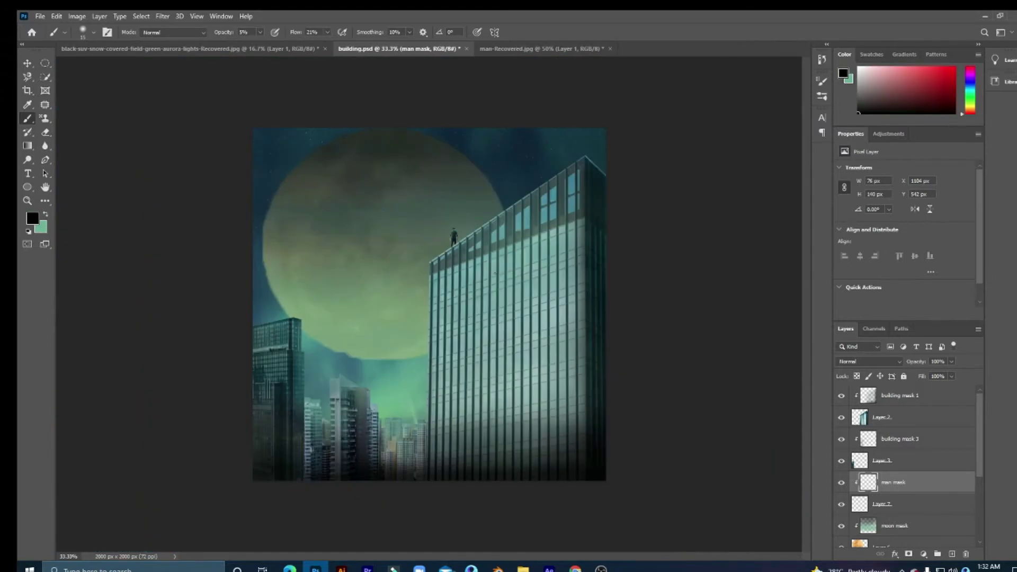
# Step: Select Layer 7 together with man mask and shift the man slightly left
pyautogui.click(902, 505)
pyautogui.press('v')
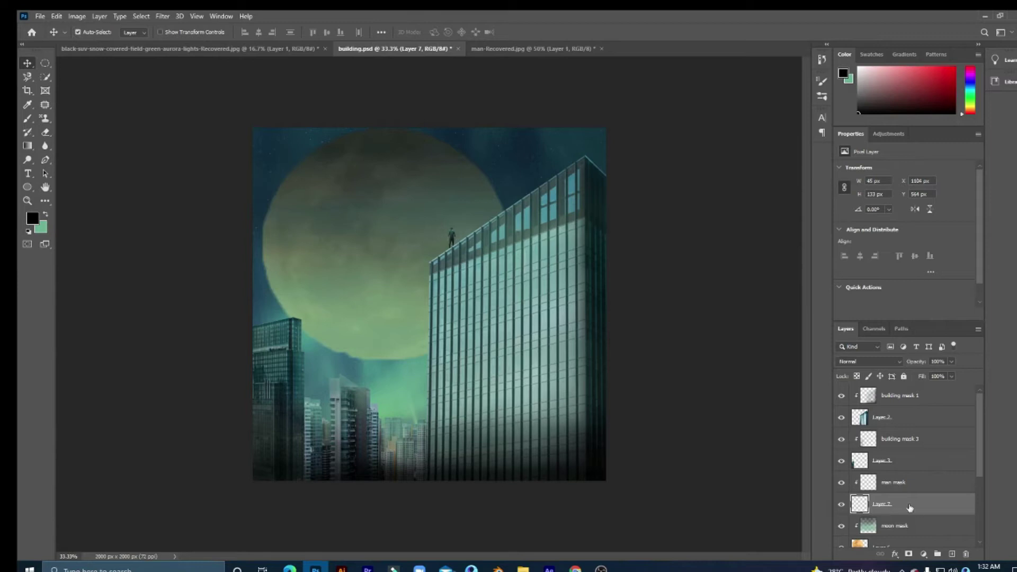
pyautogui.keyDown('ctrl'); pyautogui.click(905, 484); pyautogui.keyUp('ctrl')
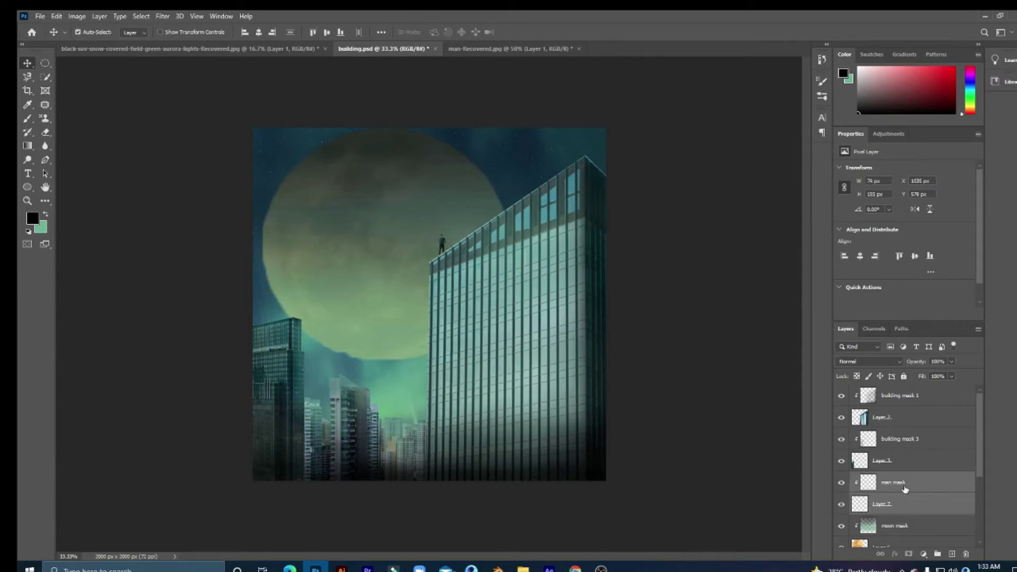
pyautogui.press('b')
pyautogui.hotkey('alt', '.')
# Step: Darken the tall tower's upper and middle facade with a large black brush
pyautogui.press('x')
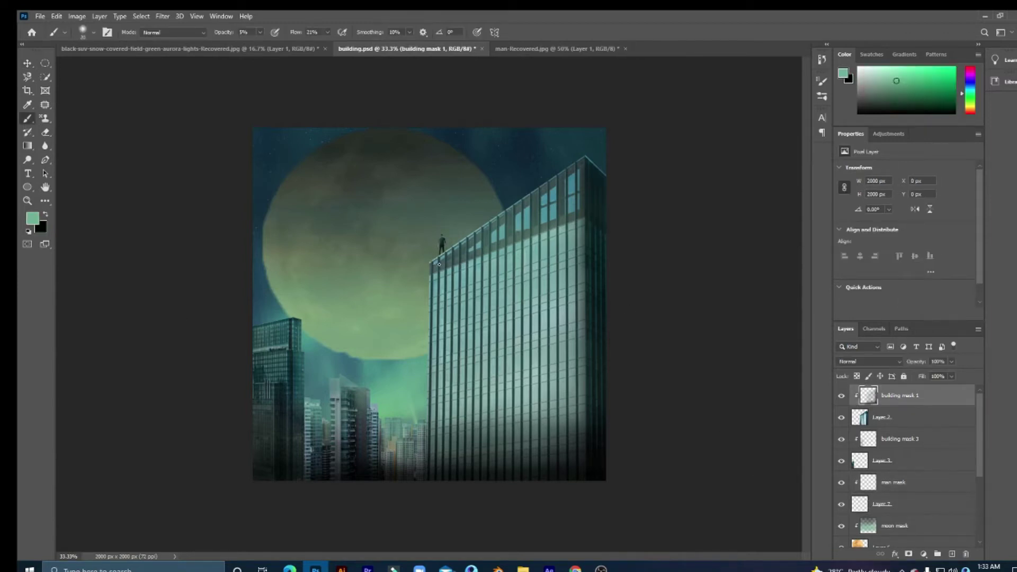
pyautogui.press('x')
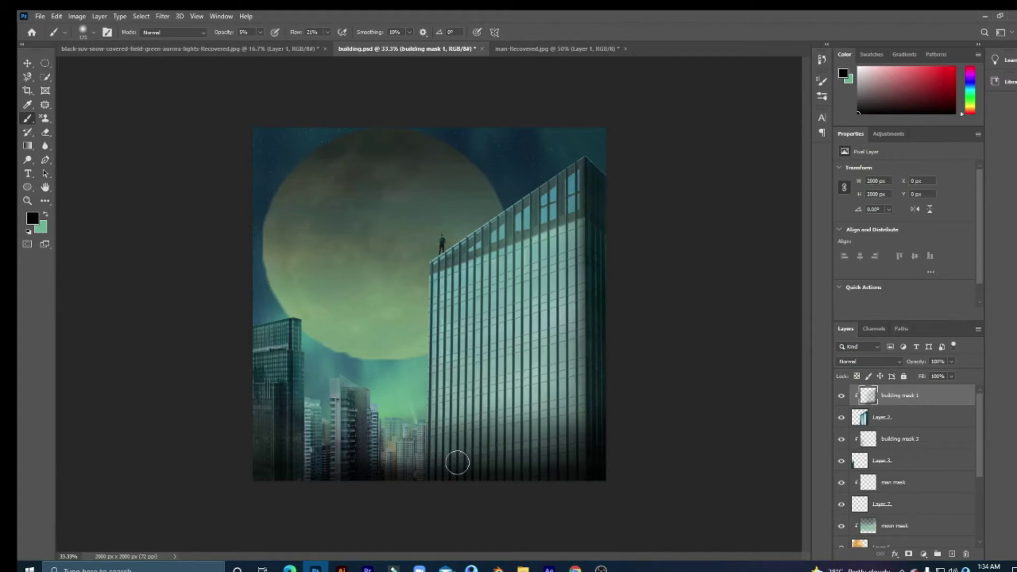
pyautogui.press(']')
pyautogui.press(']')
pyautogui.press(']')
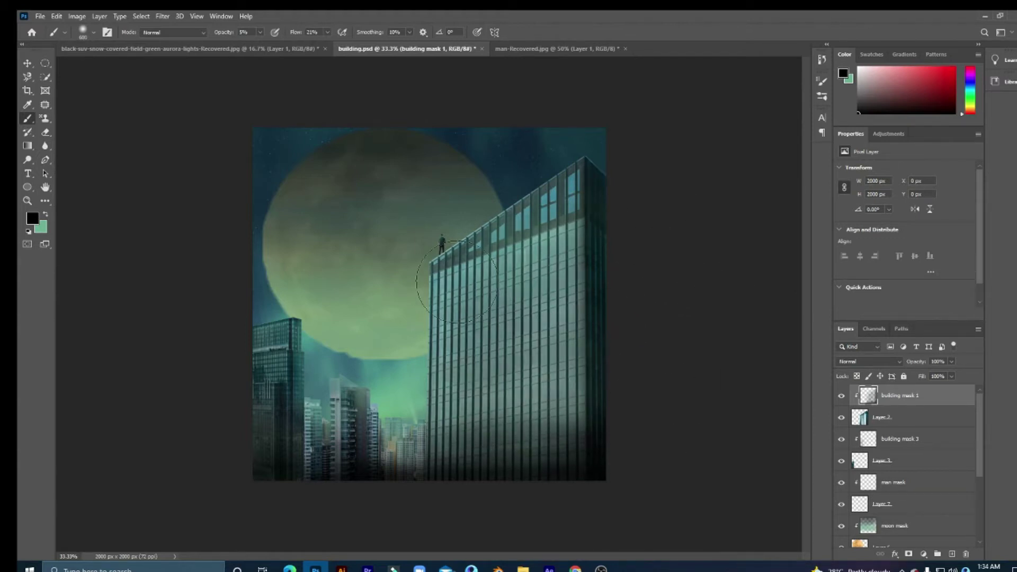
pyautogui.moveTo(458, 282); pyautogui.dragTo(466, 394)
pyautogui.press('x')
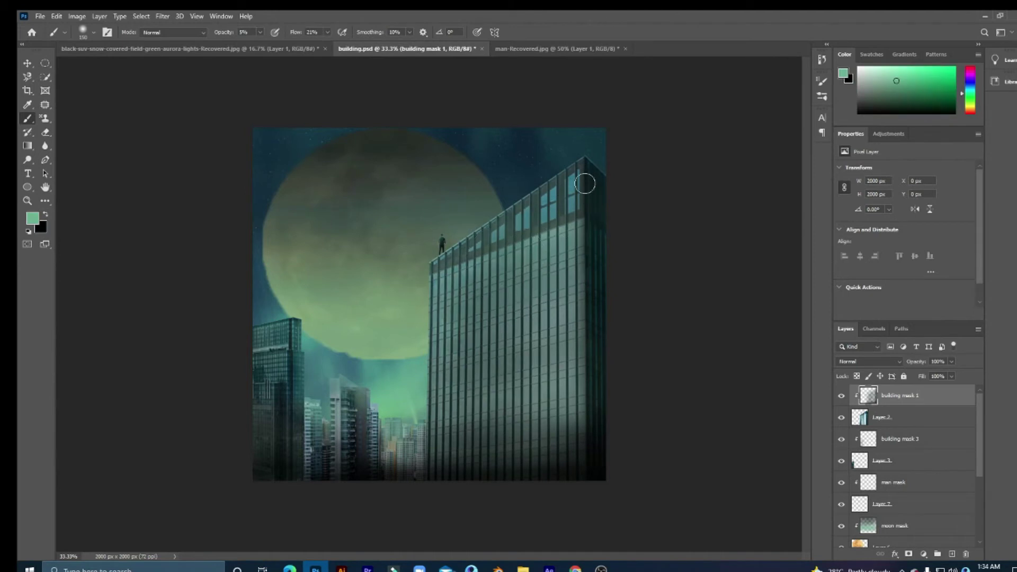
pyautogui.press('x')
pyautogui.moveTo(583, 206)
pyautogui.mouseDown()
pyautogui.moveTo(544, 371)
pyautogui.moveTo(581, 333)
pyautogui.mouseUp()
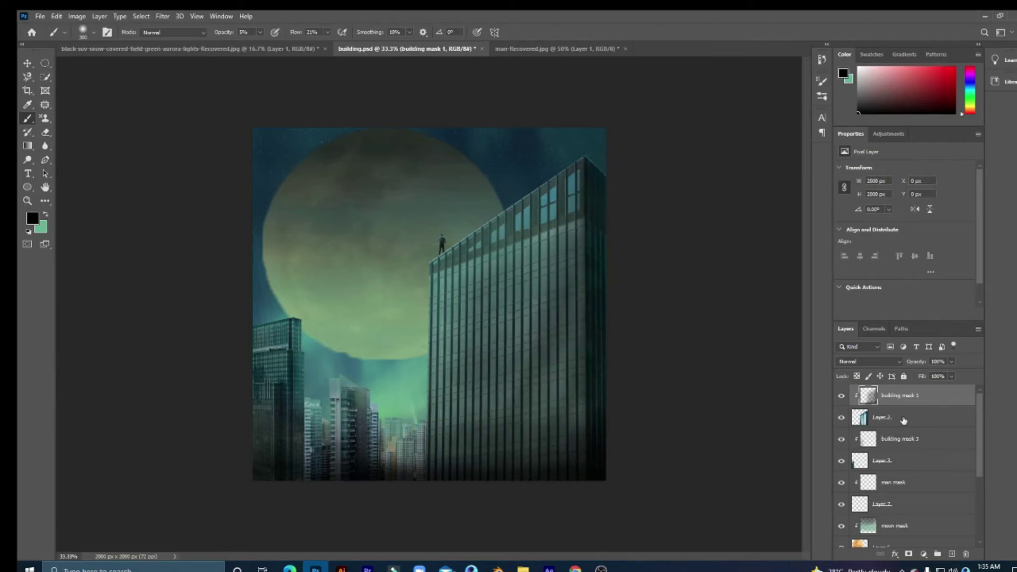
# Step: On building mask 2, set pale green and teal colours and tone down the city haze
pyautogui.scroll(-3, 904, 420)
pyautogui.click(900, 483)
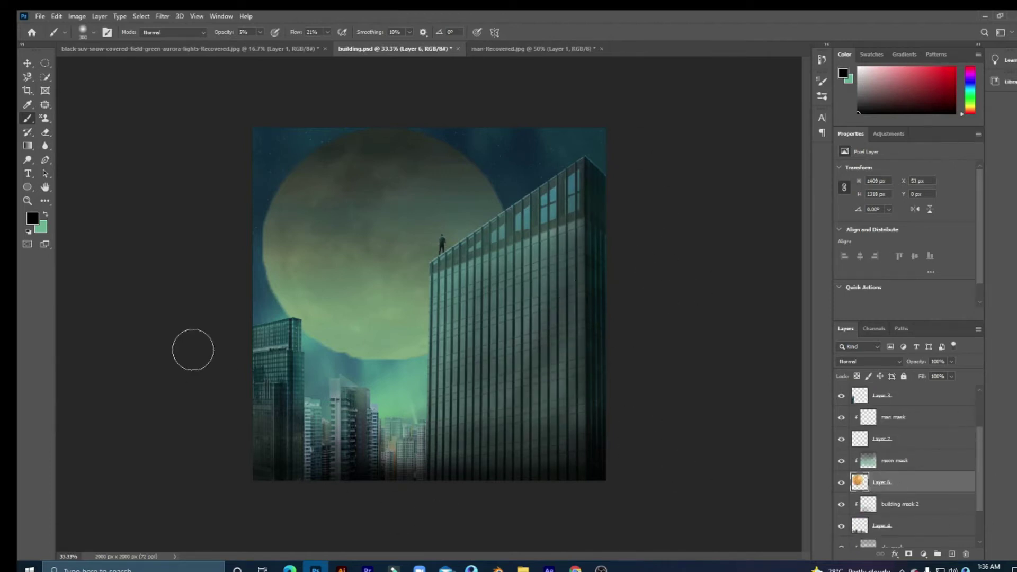
pyautogui.click(899, 504)
pyautogui.press('x')
pyautogui.click(31, 217)
pyautogui.press('Return')
pyautogui.click(40, 227)
pyautogui.click(337, 432)
pyautogui.press('Return')
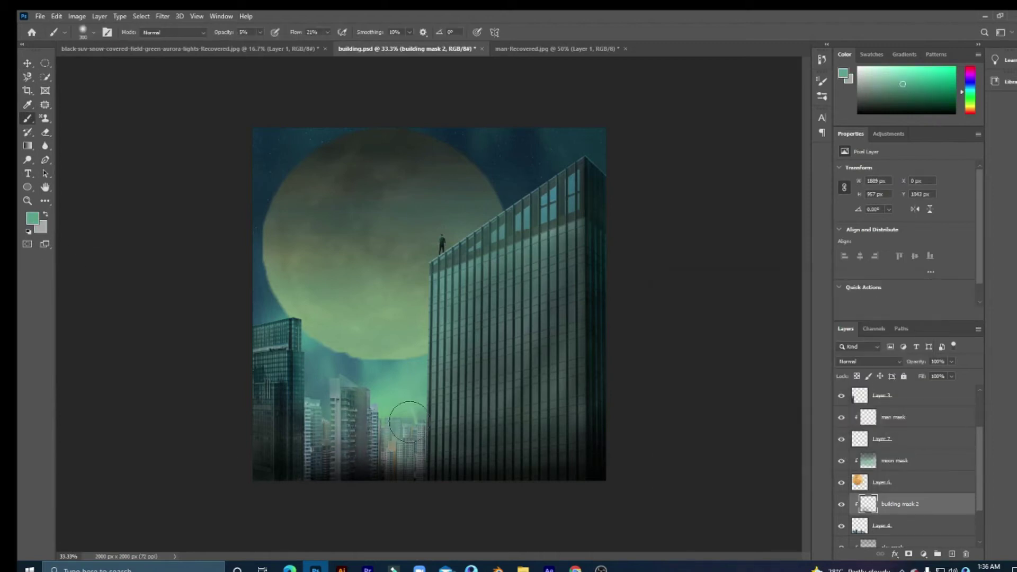
pyautogui.moveTo(409, 422); pyautogui.dragTo(409, 428)
# Step: Add haze to the lower-left building and fade the tall building's lower right
pyautogui.hotkey('alt', '.')
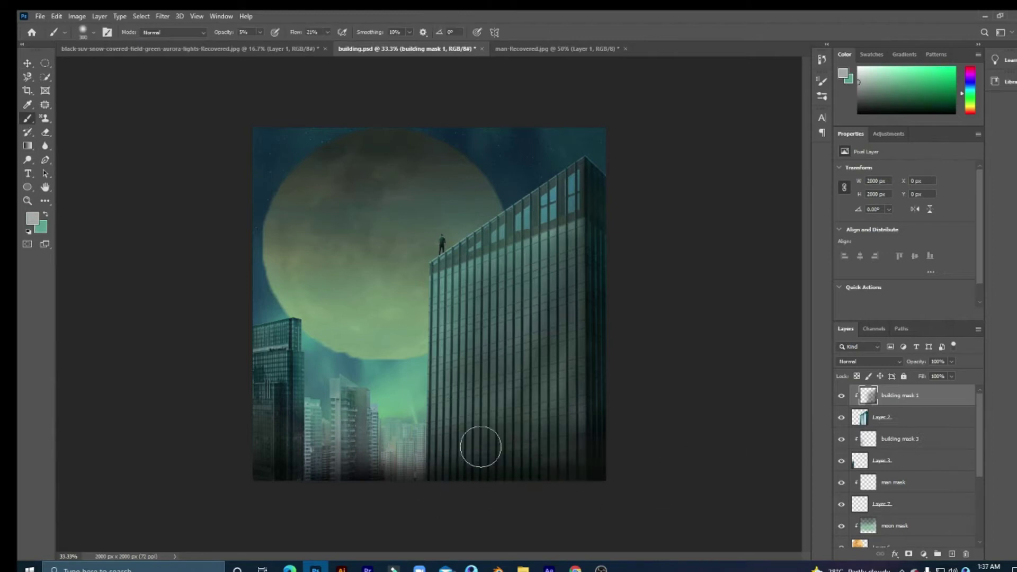
pyautogui.hotkey('alt', '[')
pyautogui.hotkey('alt', '[')
pyautogui.moveTo(307, 470); pyautogui.dragTo(286, 439)
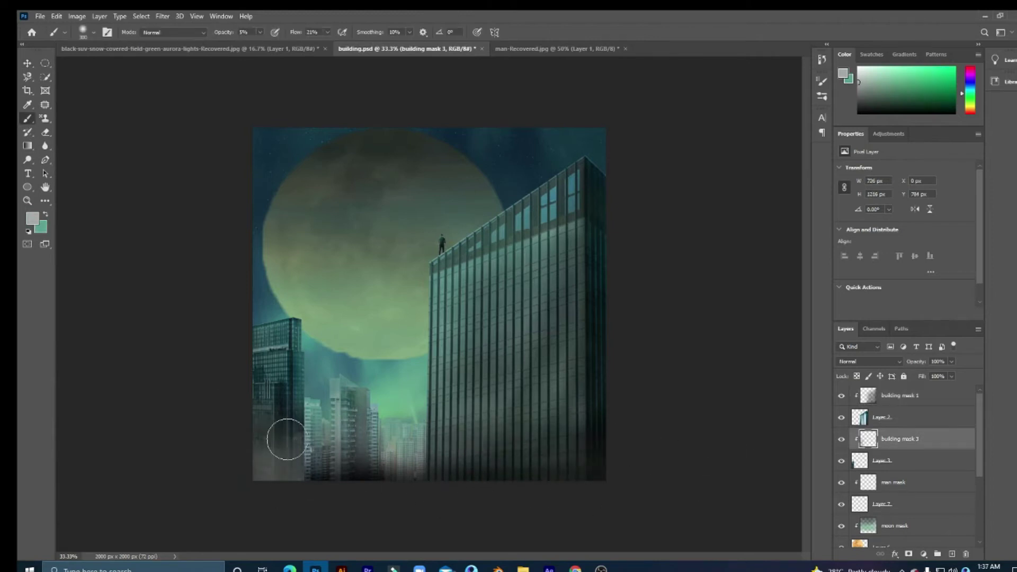
pyautogui.press('x')
pyautogui.press('v')
pyautogui.hotkey('alt', ',')
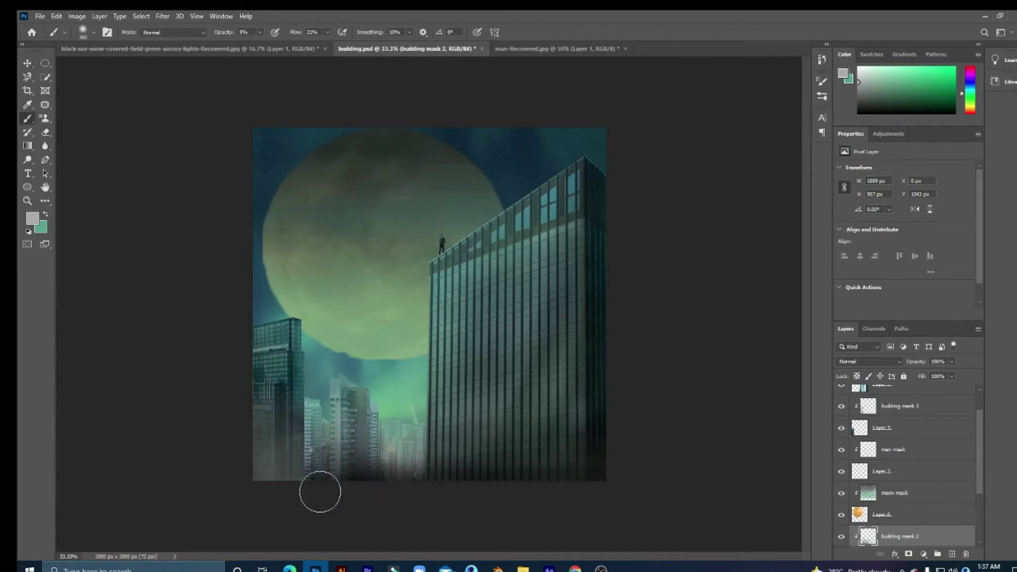
pyautogui.press('x')
pyautogui.hotkey('alt', '.')
pyautogui.rightClick(696, 434)
pyautogui.press('x')
pyautogui.moveTo(443, 488); pyautogui.dragTo(500, 500)
# Step: Set the foreground to a dark teal sampled from the image on building mask 2
pyautogui.click(32, 218)
pyautogui.click(671, 424)
pyautogui.click(901, 303)
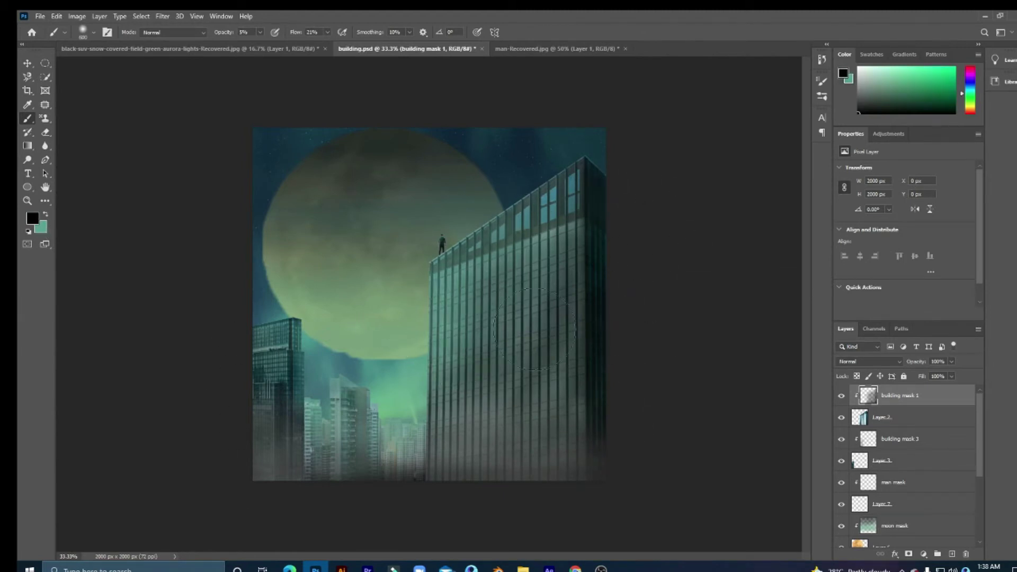
pyautogui.click(31, 218)
pyautogui.click(669, 416)
pyautogui.click(901, 304)
pyautogui.keyDown('ctrl'); pyautogui.click(389, 472); pyautogui.keyUp('ctrl')
pyautogui.press('i')
pyautogui.click(32, 218)
pyautogui.press('Return')
pyautogui.press('b')
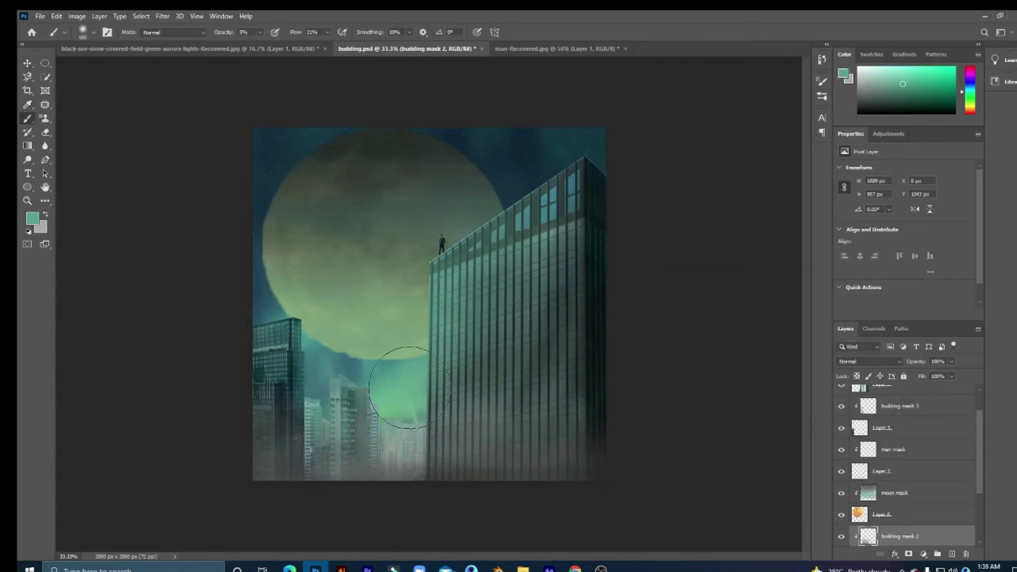
# Step: Shrink the brush to 100 and darken a vertical strip of the middle building in black
pyautogui.press('x')
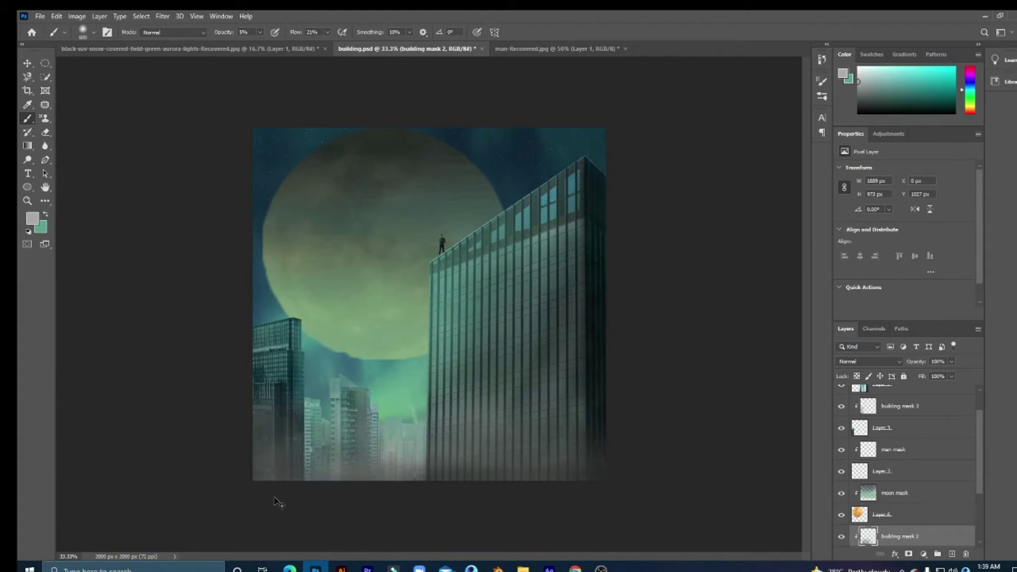
pyautogui.press('x')
pyautogui.press('[')
pyautogui.press('[')
pyautogui.press('[')
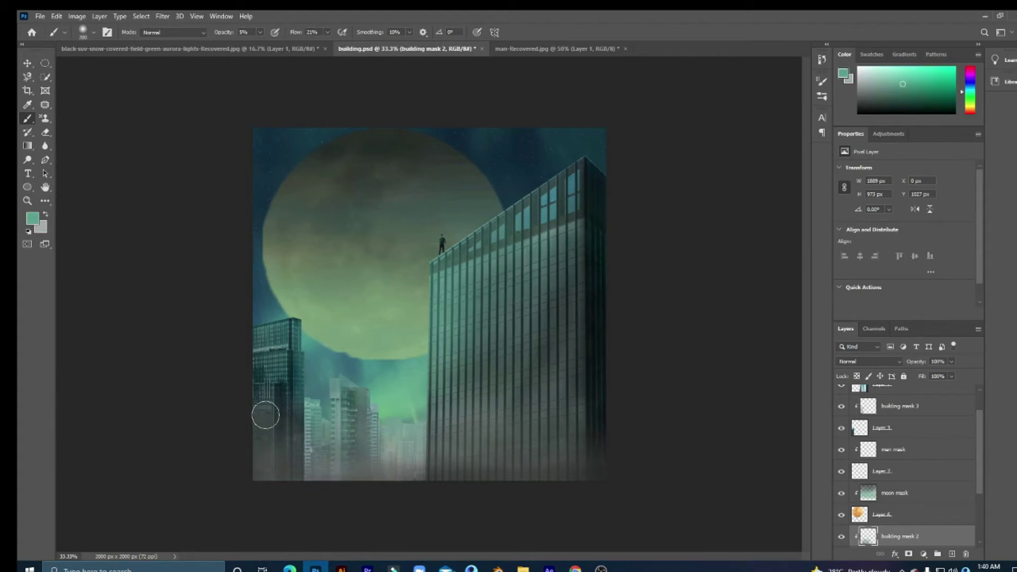
pyautogui.press('d')
pyautogui.press('[')
pyautogui.press('[')
pyautogui.press('[')
pyautogui.moveTo(337, 395); pyautogui.dragTo(338, 395)
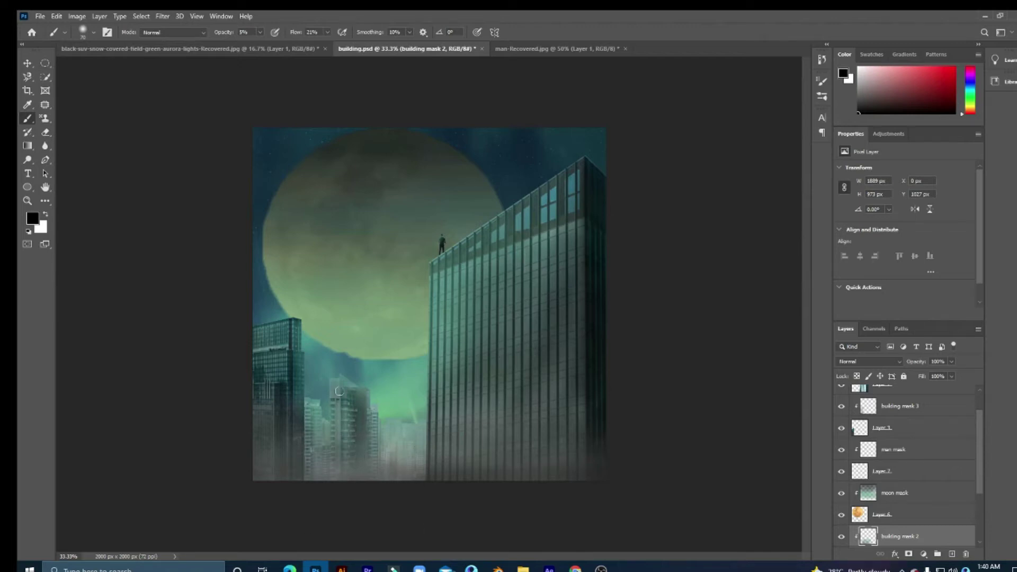
# Step: Set green on man mask, then a grey background colour on building mask 1
pyautogui.keyDown('ctrl'); pyautogui.click(442, 240); pyautogui.keyUp('ctrl')
pyautogui.press('x')
pyautogui.press('Return')
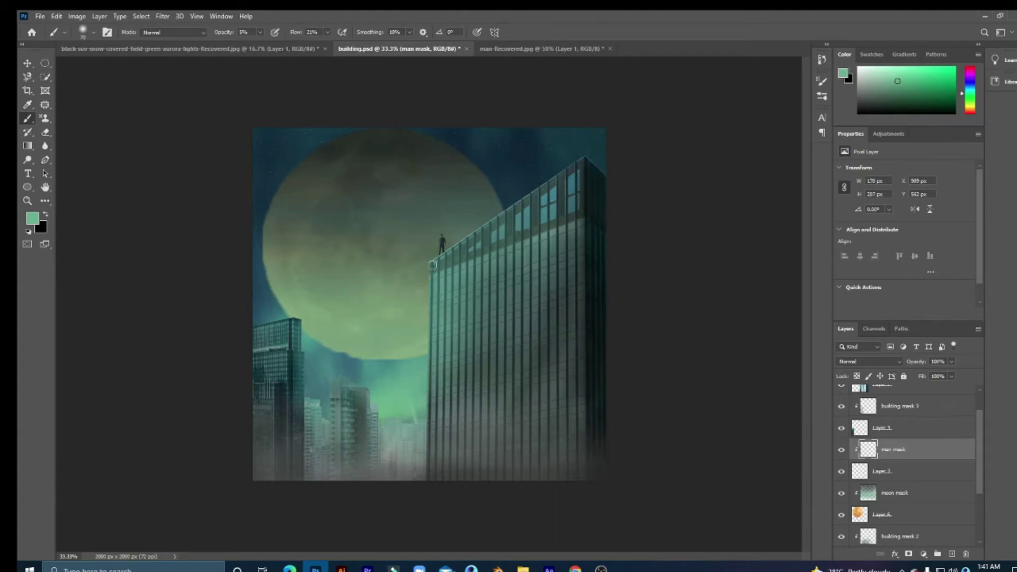
pyautogui.press('x')
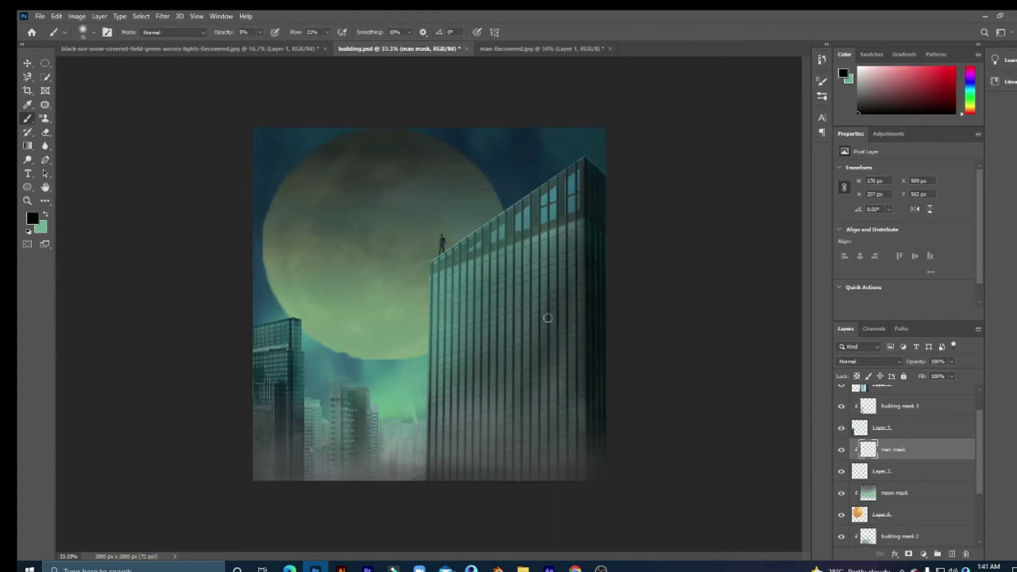
pyautogui.keyDown('ctrl'); pyautogui.click(546, 318); pyautogui.keyUp('ctrl')
pyautogui.click(24, 122)
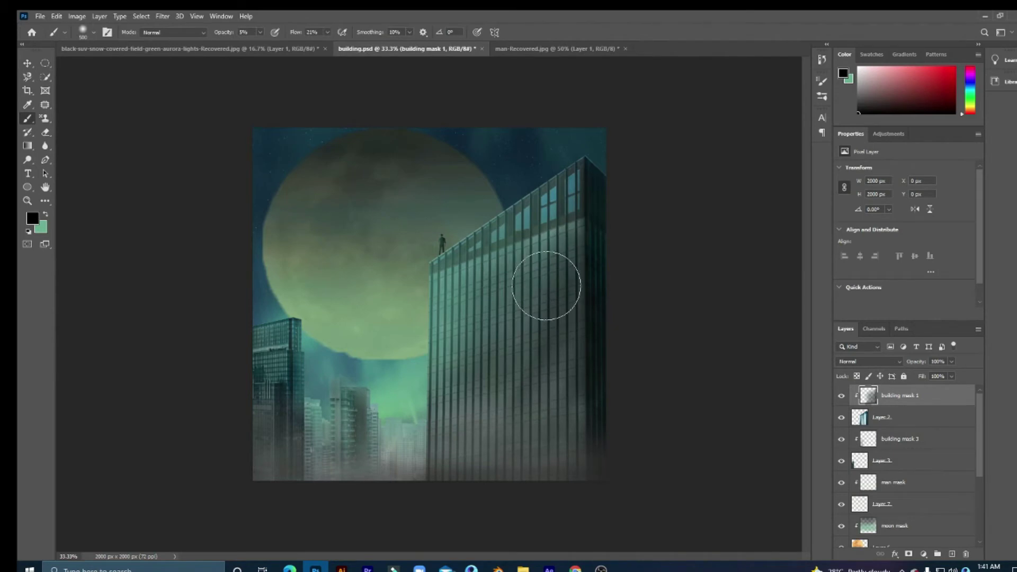
pyautogui.click(41, 228)
pyautogui.click(664, 363)
pyautogui.press('Return')
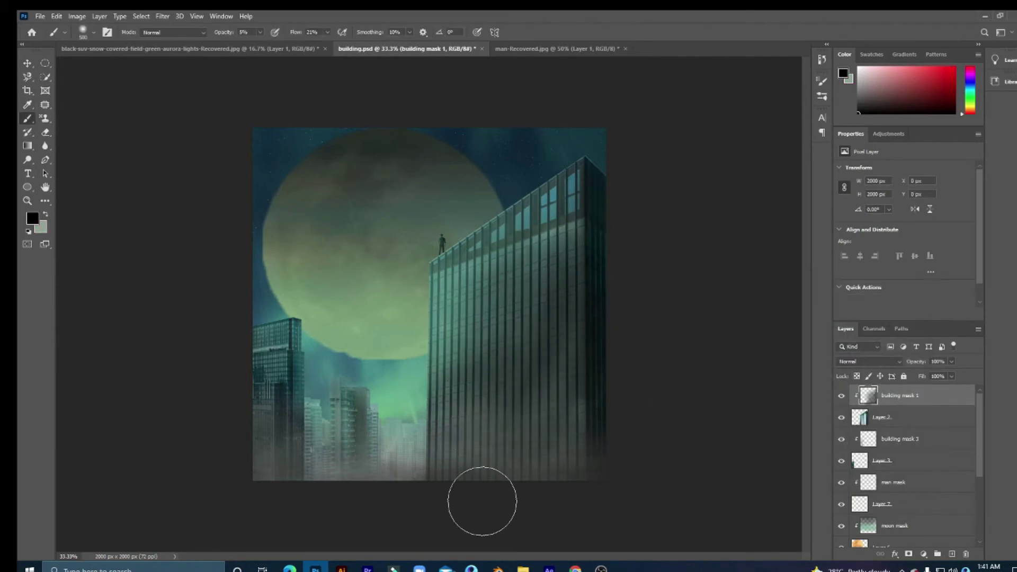
pyautogui.press('x')
pyautogui.press('x')
pyautogui.press('x')
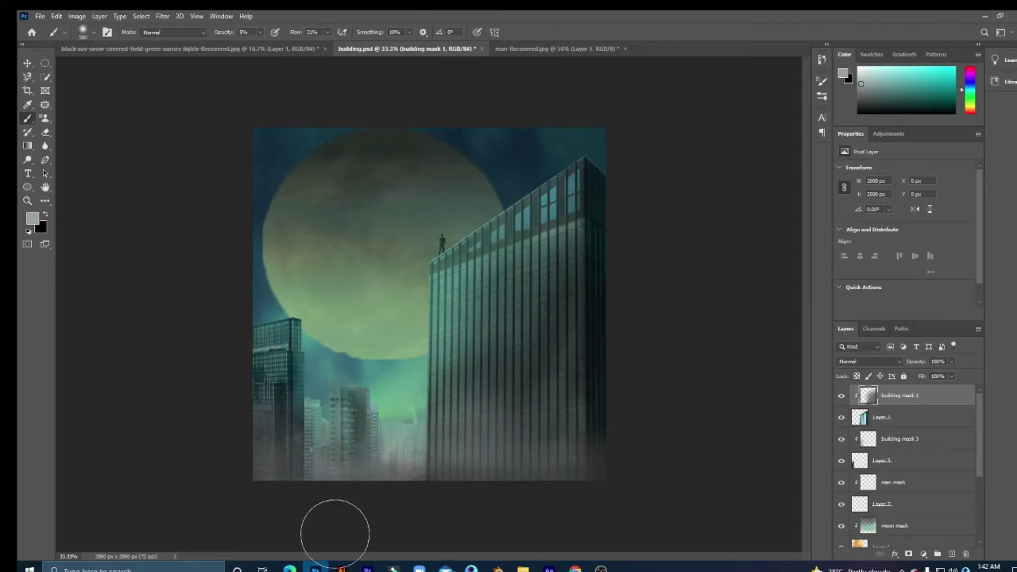
pyautogui.keyDown('ctrl'); pyautogui.click(339, 254); pyautogui.keyUp('ctrl')
# Step: Add a Selective Color adjustment clipped to the moon, shifting its colours and the Cyans range
pyautogui.click(924, 554)
pyautogui.click(905, 314)
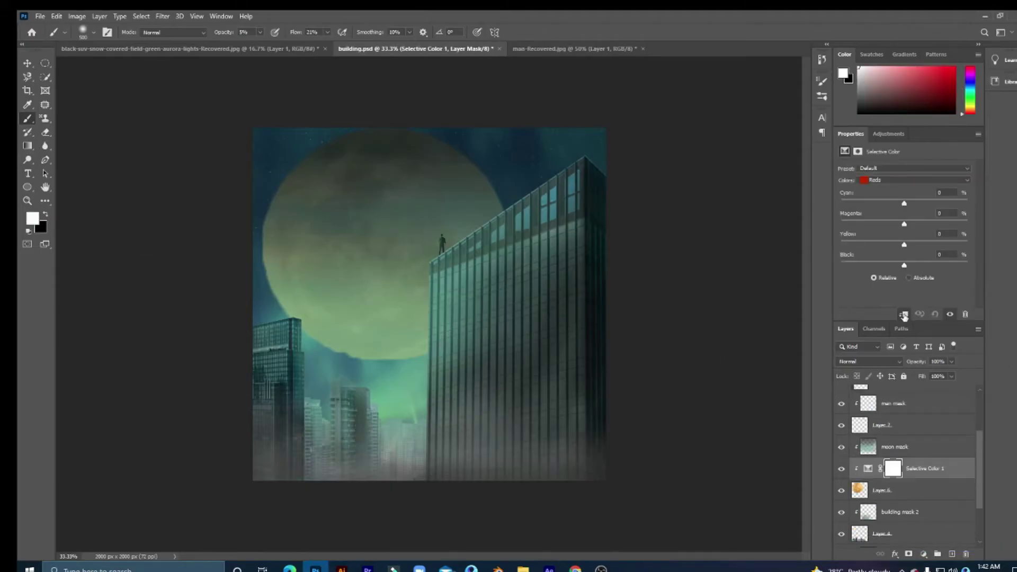
pyautogui.click(904, 315)
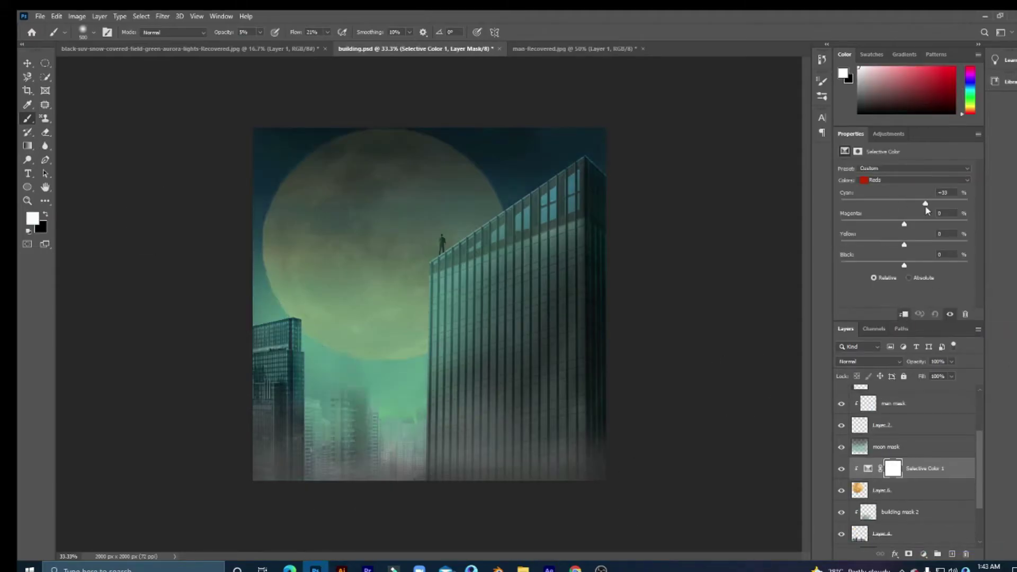
pyautogui.moveTo(922, 203)
pyautogui.mouseDown()
pyautogui.moveTo(868, 203)
pyautogui.moveTo(922, 223)
pyautogui.moveTo(899, 244)
pyautogui.moveTo(899, 265)
pyautogui.mouseUp()
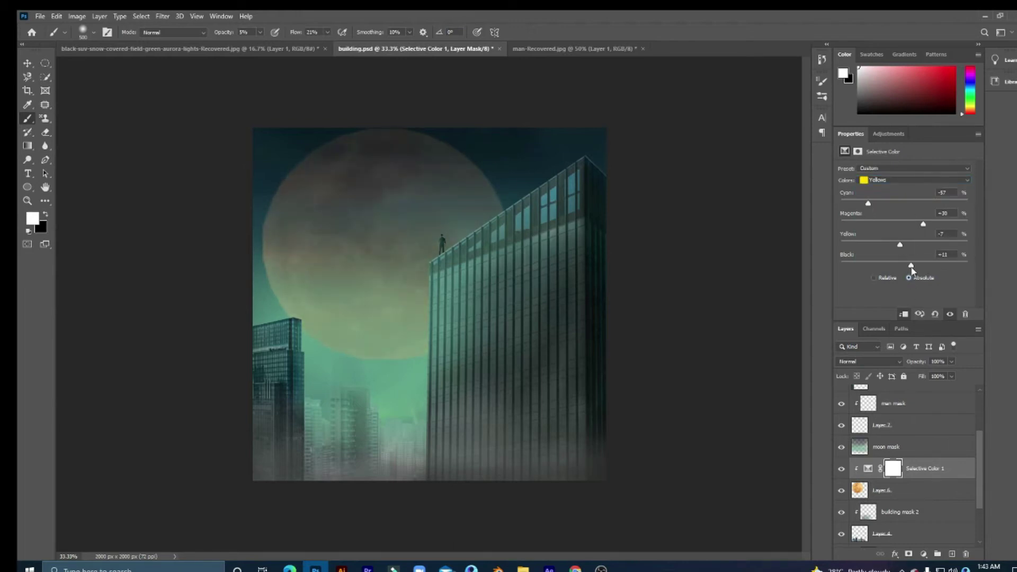
pyautogui.click(914, 180)
pyautogui.click(890, 209)
# Step: Add a clipped Brightness/Contrast adjustment of -19 to darken the moon slightly
pyautogui.click(893, 491)
pyautogui.click(923, 553)
pyautogui.click(943, 420)
pyautogui.moveTo(904, 198); pyautogui.dragTo(896, 199)
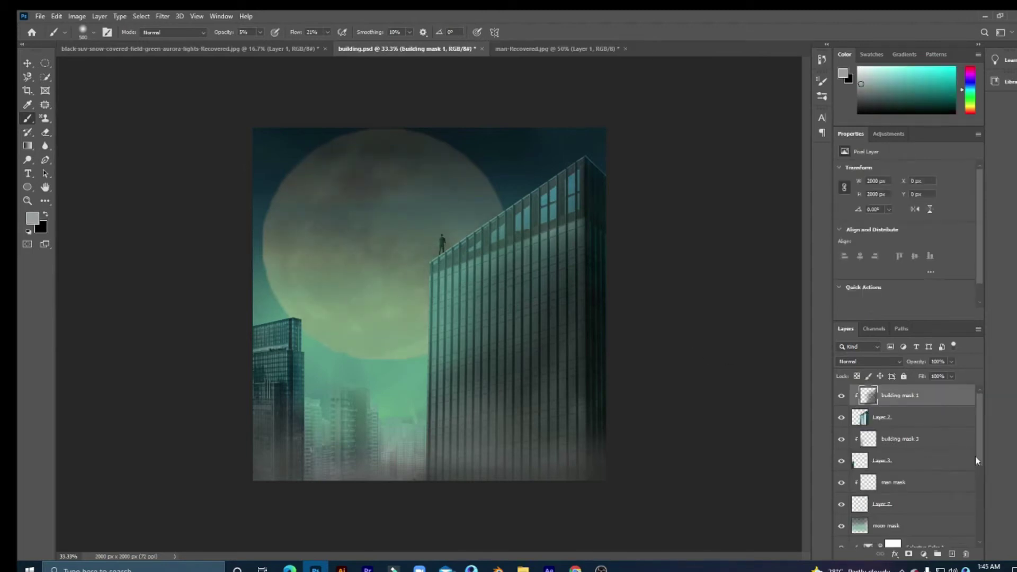
# Step: Select the man with his mask and scale him slightly smaller with Free Transform
pyautogui.press('v')
pyautogui.click(918, 421)
pyautogui.moveTo(442, 244); pyautogui.dragTo(443, 246)
pyautogui.click(726, 380)
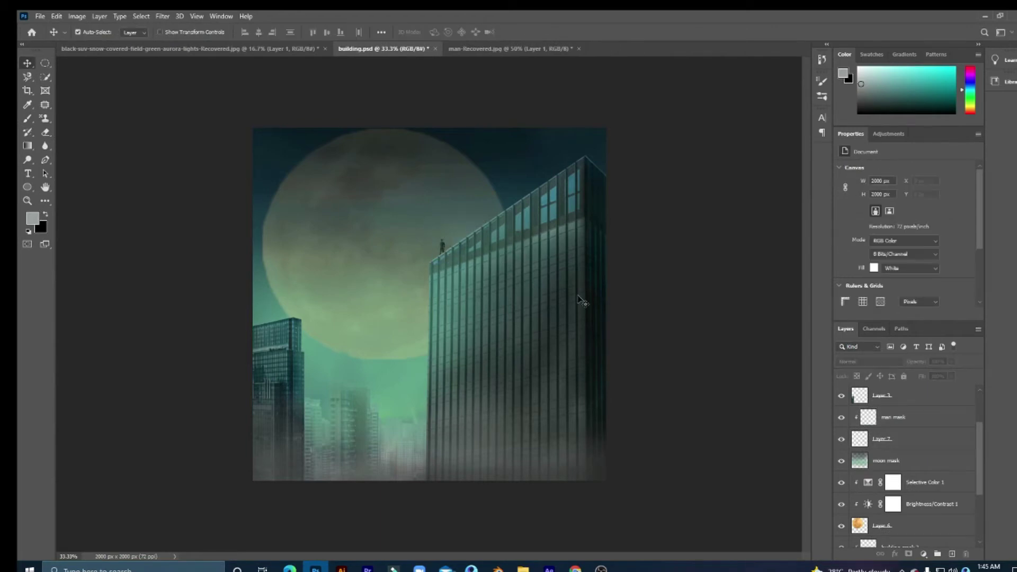
pyautogui.click(442, 247)
pyautogui.hotkey('ctrl', 't')
pyautogui.moveTo(454, 229); pyautogui.dragTo(448, 240)
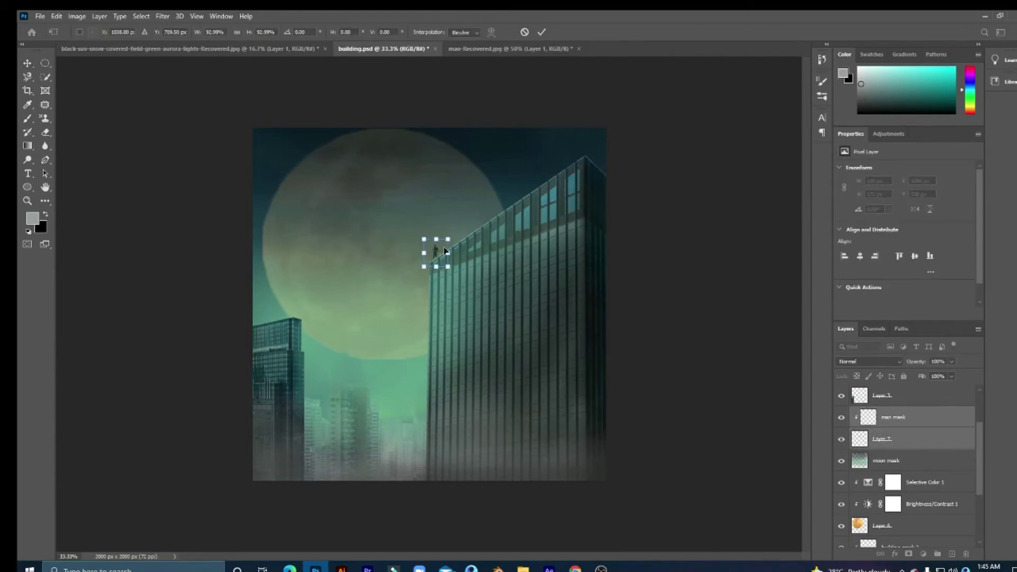
pyautogui.press('Return')
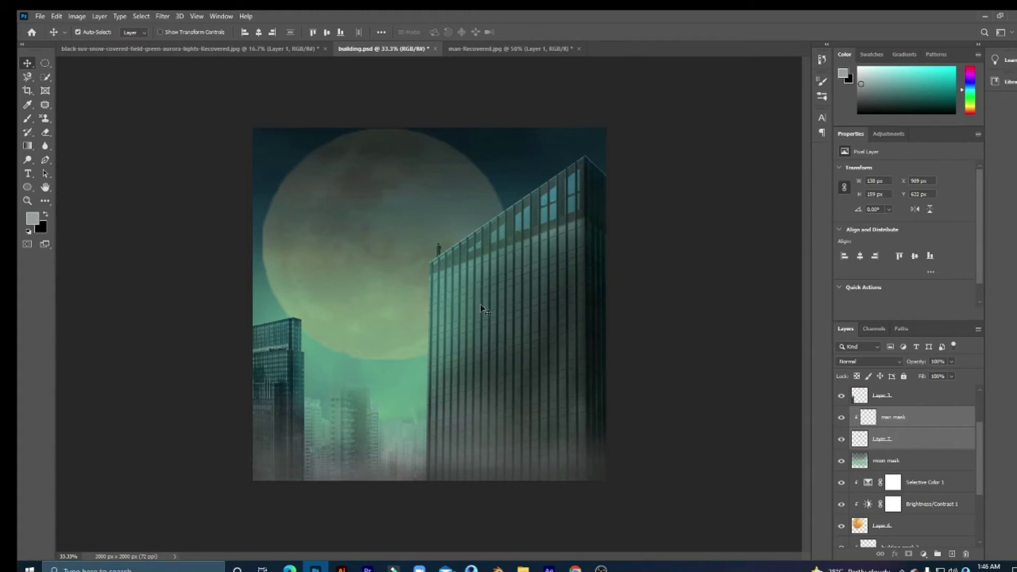
# Step: Move the man onto the left building's roof and shrink him further
pyautogui.moveTo(442, 260); pyautogui.dragTo(299, 320)
pyautogui.click(57, 16)
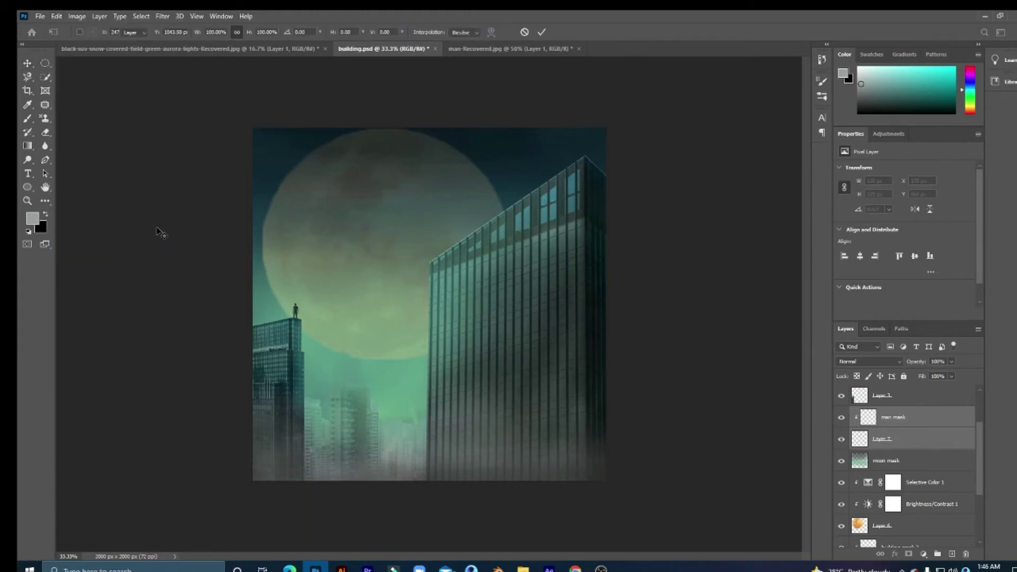
pyautogui.press('Escape')
pyautogui.hotkey('ctrl', 't')
pyautogui.moveTo(281, 297); pyautogui.dragTo(283, 301)
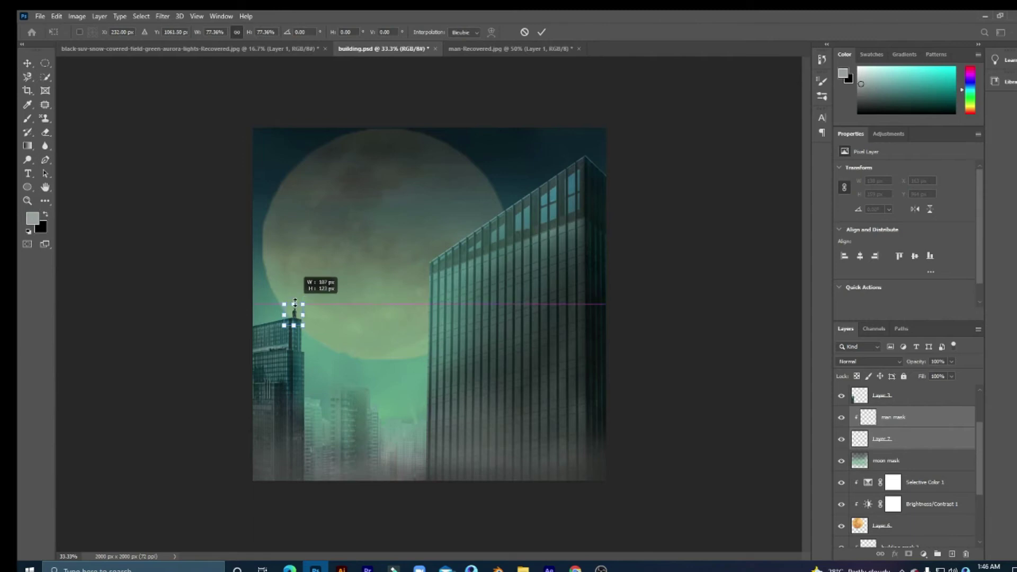
pyautogui.hotkey('ctrl', '+')
pyautogui.press('Return')
pyautogui.hotkey('ctrl', '-')
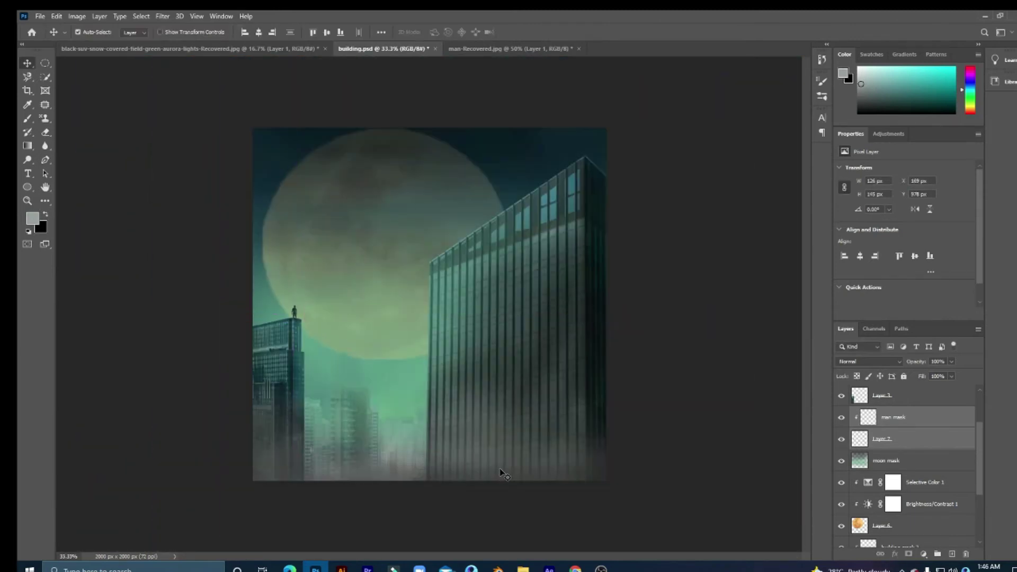
# Step: Move the man back and nudge him onto the tall glass tower's rooftop edge
pyautogui.moveTo(299, 300); pyautogui.dragTo(445, 236)
pyautogui.click(56, 16)
pyautogui.press('Escape')
pyautogui.hotkey('ctrl', '1')
pyautogui.moveTo(483, 276); pyautogui.dragTo(493, 271)
pyautogui.hotkey('ctrl', '-')
pyautogui.hotkey('ctrl', '-')
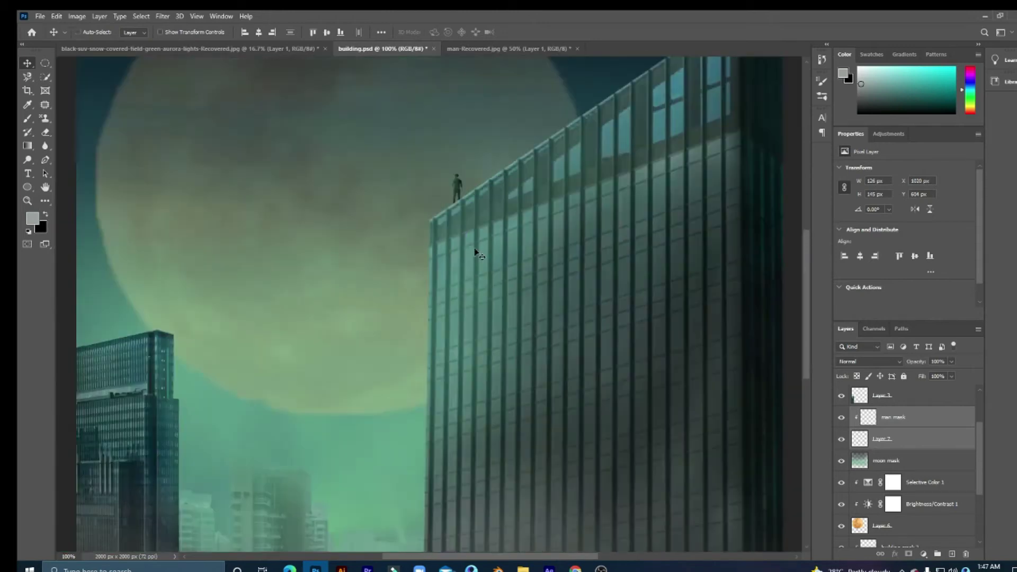
pyautogui.hotkey('ctrl', '-')
pyautogui.hotkey('ctrl', 'shift', 'alt', 'n')
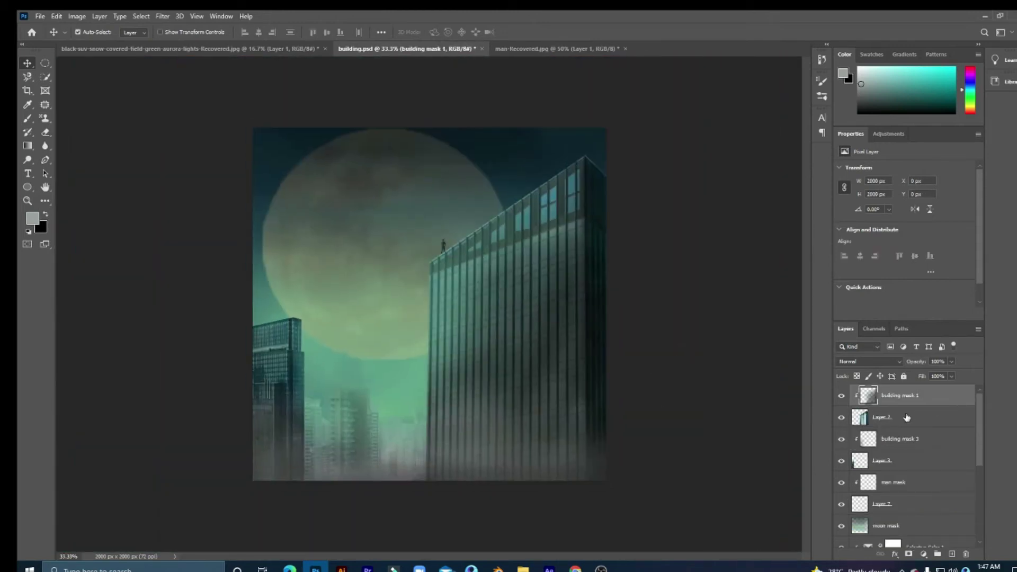
# Step: Name the new layer 'glow 1' and start a pen path at the tower's roof corner
pyautogui.press('Return')
pyautogui.press('p')
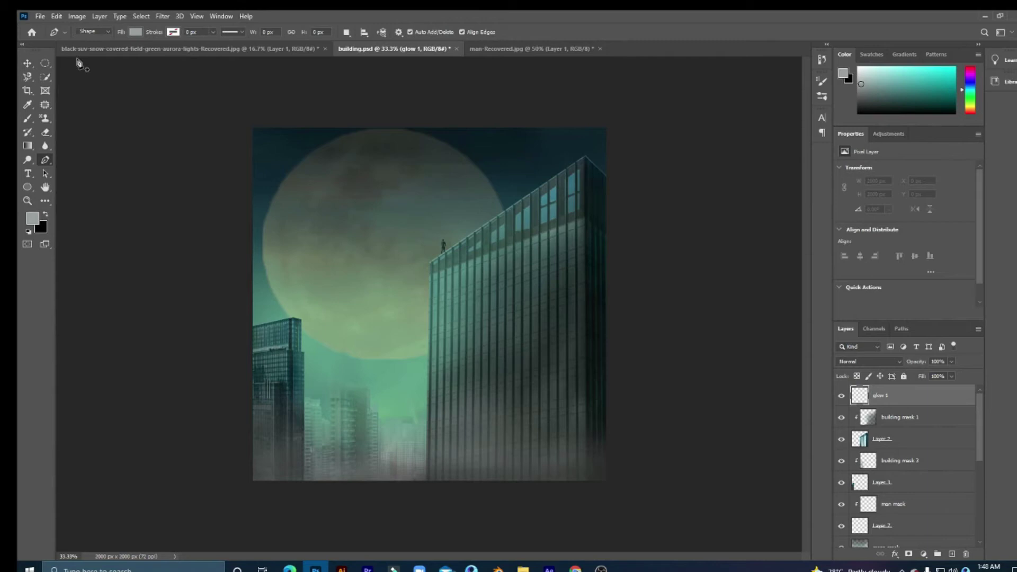
pyautogui.press('d')
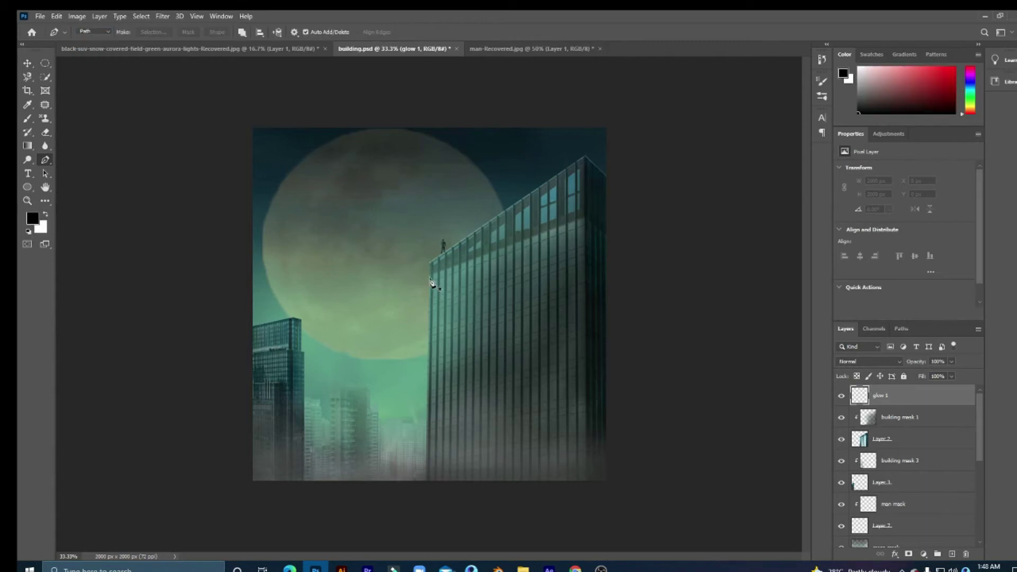
pyautogui.click(431, 262)
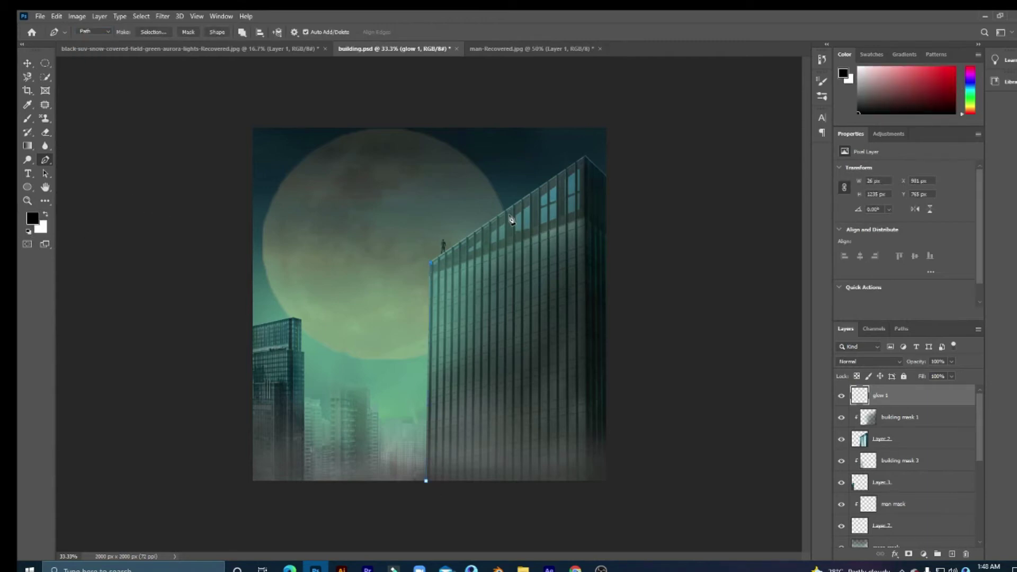
# Step: Stroke the building-edge path with a white brush on glow 1
pyautogui.press('b')
pyautogui.rightClick(448, 249)
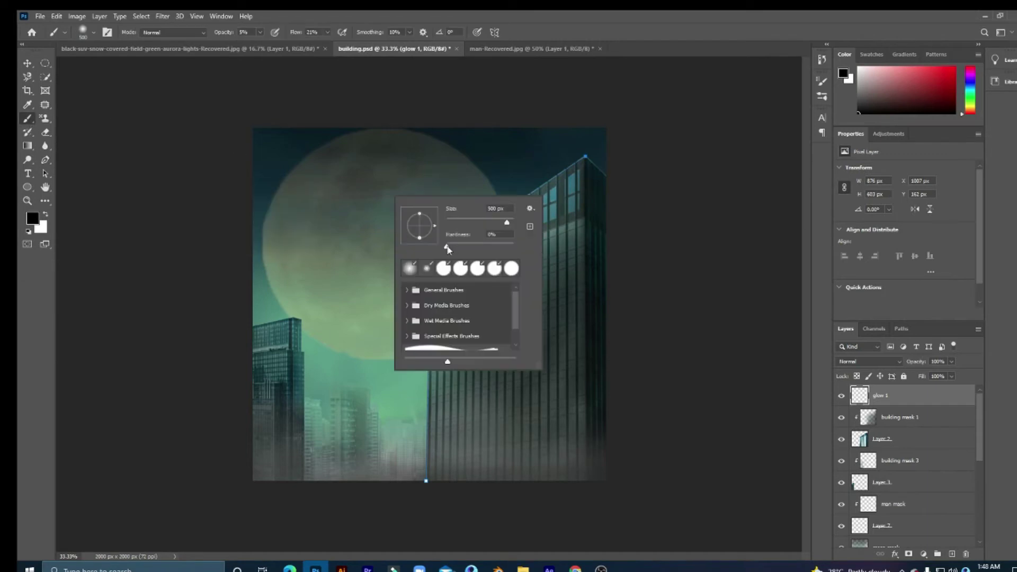
pyautogui.press('Escape')
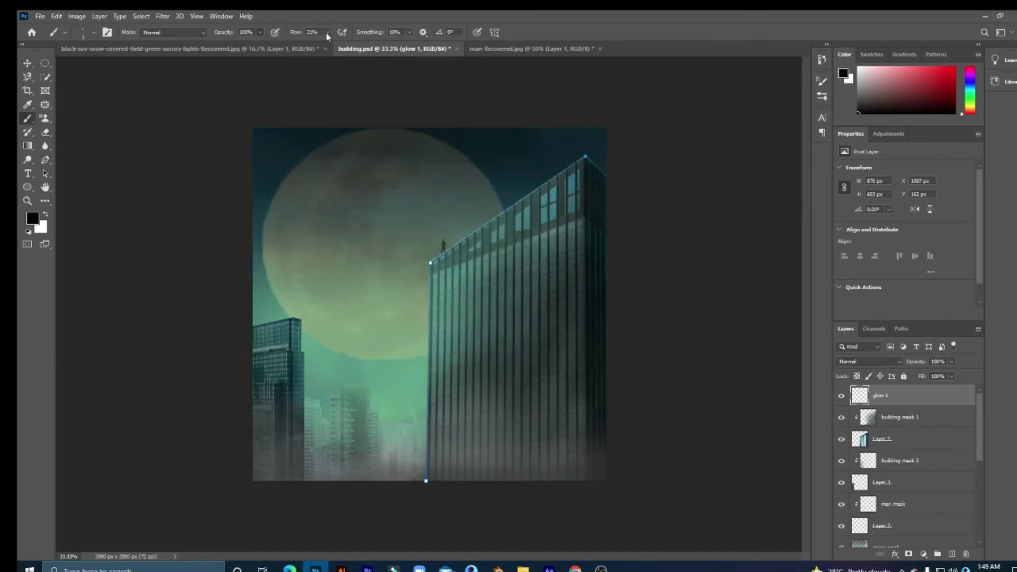
pyautogui.press('p')
pyautogui.press('b')
pyautogui.rightClick(356, 232)
pyautogui.click(32, 217)
pyautogui.click(801, 374)
pyautogui.click(901, 302)
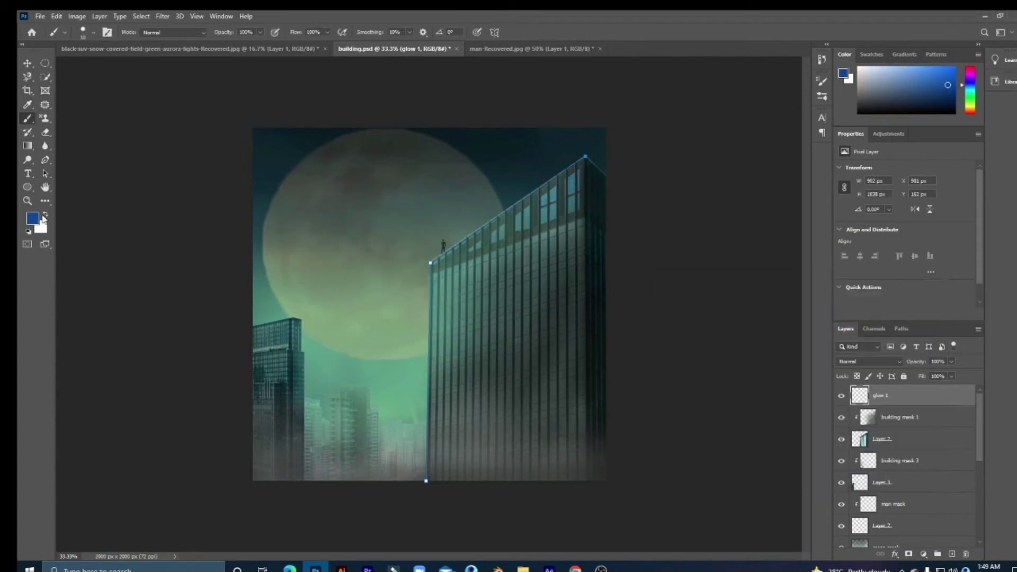
pyautogui.press('p')
pyautogui.rightClick(430, 261)
pyautogui.click(466, 347)
pyautogui.press('Return')
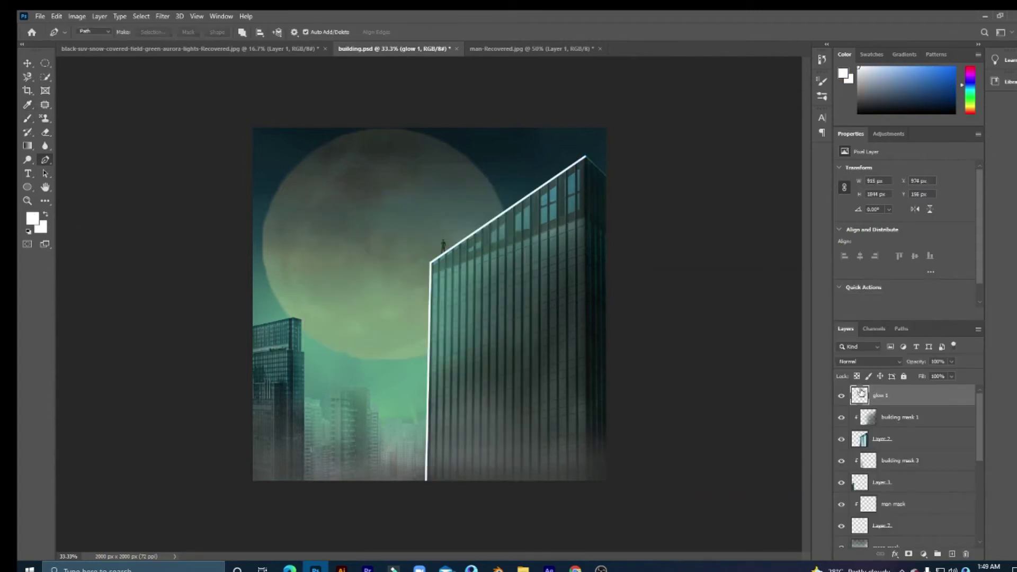
# Step: Lower glow 1's fill and opacity in Layer Style and enable Outer Glow
pyautogui.doubleClick(888, 397)
pyautogui.moveTo(884, 257)
pyautogui.mouseDown()
pyautogui.moveTo(866, 257)
pyautogui.moveTo(869, 227)
pyautogui.mouseUp()
pyautogui.click(677, 363)
pyautogui.click(668, 211)
pyautogui.click(668, 362)
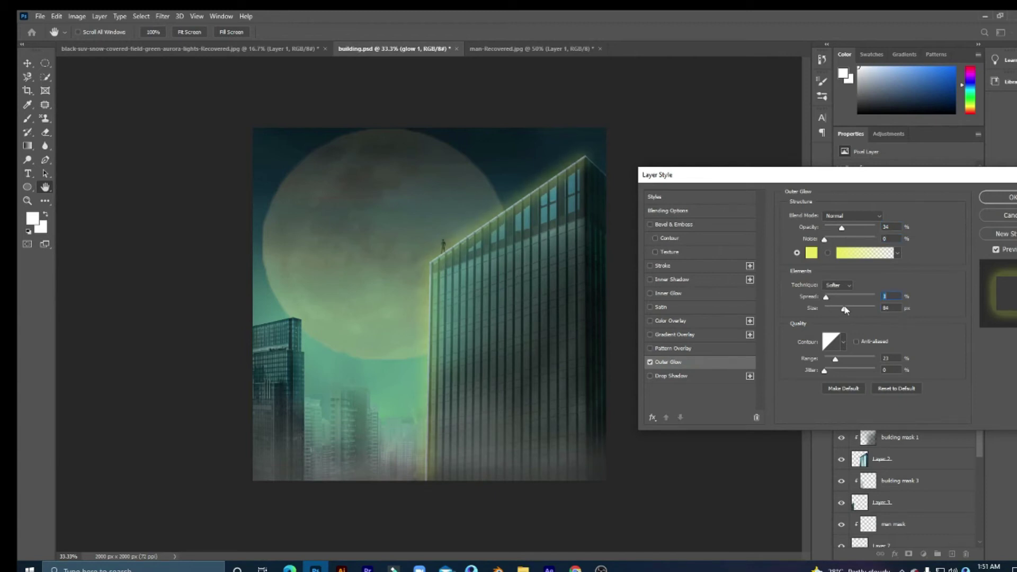
# Step: Apply a yellow Outer Glow to the glow 1 edge line
pyautogui.click(811, 252)
pyautogui.click(899, 300)
pyautogui.press('Escape')
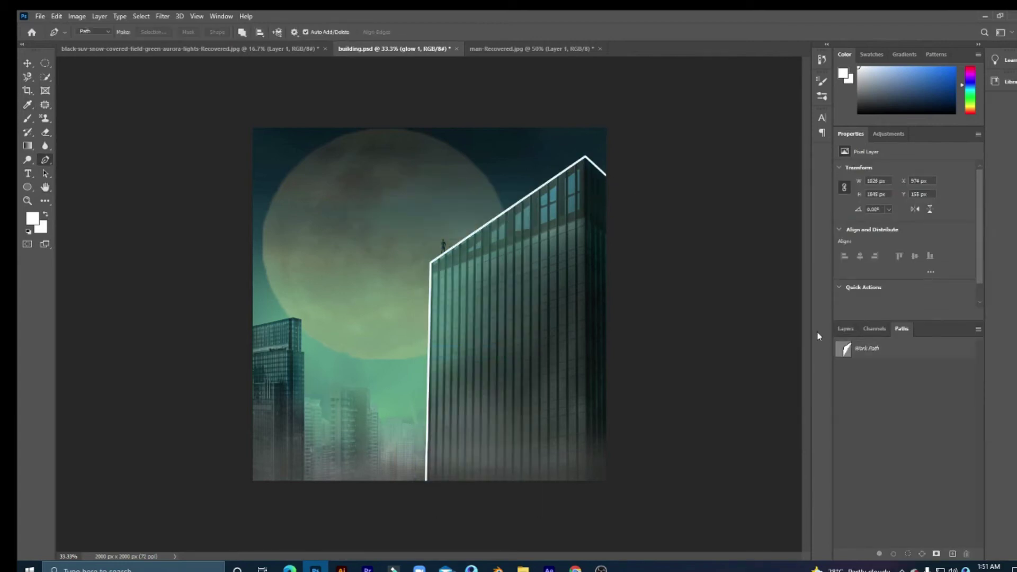
pyautogui.click(645, 362)
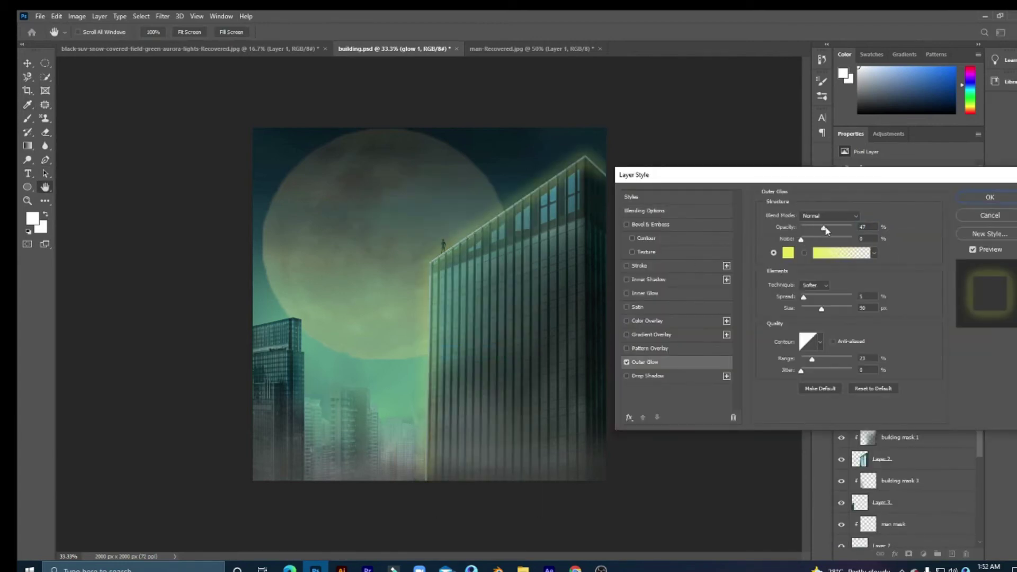
pyautogui.press('Return')
# Step: Collapse glow 1's effects and add a new empty layer named glow 2
pyautogui.click(974, 397)
pyautogui.hotkey('ctrl', 'shift', 'alt', 'n')
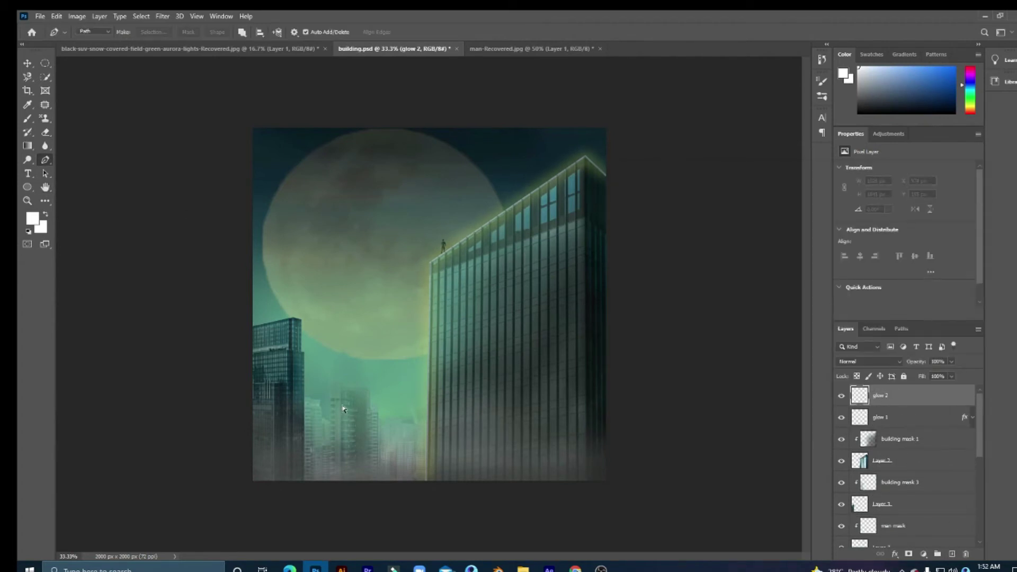
pyautogui.scroll(3, 343, 410)
# Step: Extend the path along the middle building's top and set the foreground colour to red
pyautogui.click(391, 246)
pyautogui.scroll(-2, 398, 466)
pyautogui.press('b')
pyautogui.rightClick(360, 143)
pyautogui.press('p')
pyautogui.rightClick(396, 181)
pyautogui.press('Escape')
pyautogui.click(33, 217)
pyautogui.click(900, 301)
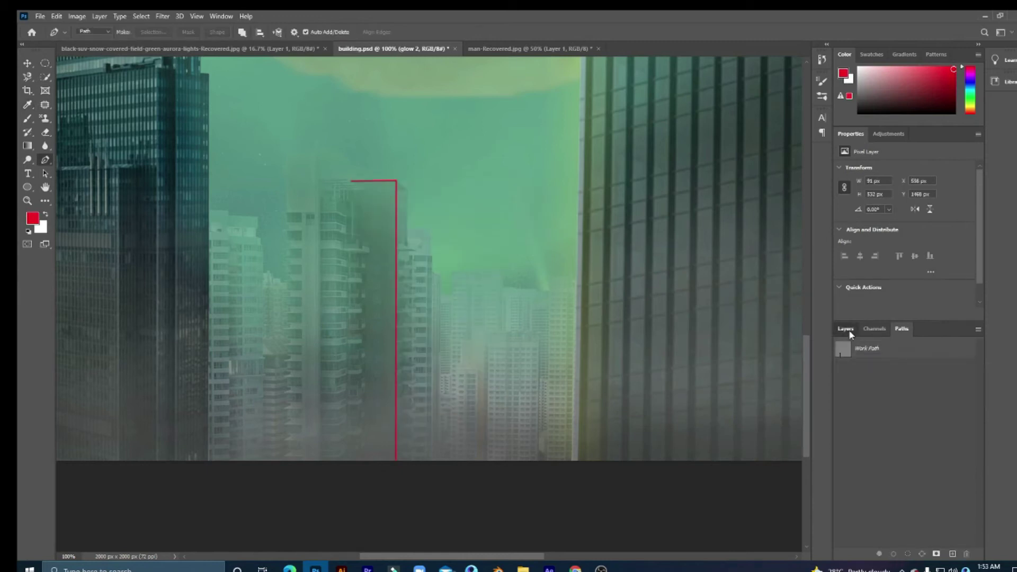
# Step: Try lowering glow 2's opacity and fill in Layer Style, then cancel
pyautogui.hotkey('ctrl', '-')
pyautogui.doubleClick(900, 396)
pyautogui.moveTo(861, 228); pyautogui.dragTo(831, 234)
pyautogui.click(850, 256)
pyautogui.moveTo(850, 180); pyautogui.dragTo(860, 219)
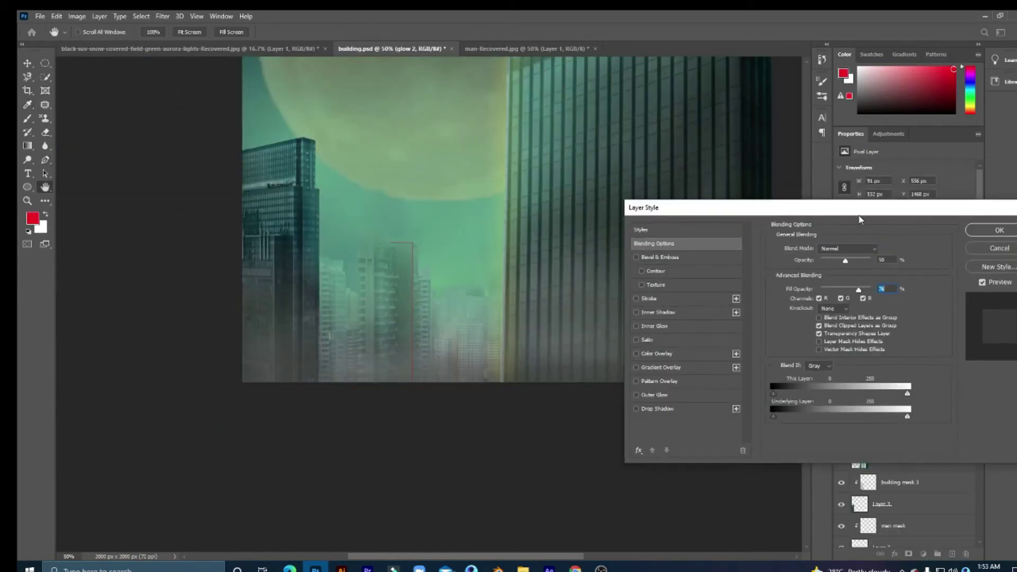
pyautogui.press('Escape')
# Step: Add a clipped layer above glow 2, then delete it
pyautogui.press('p')
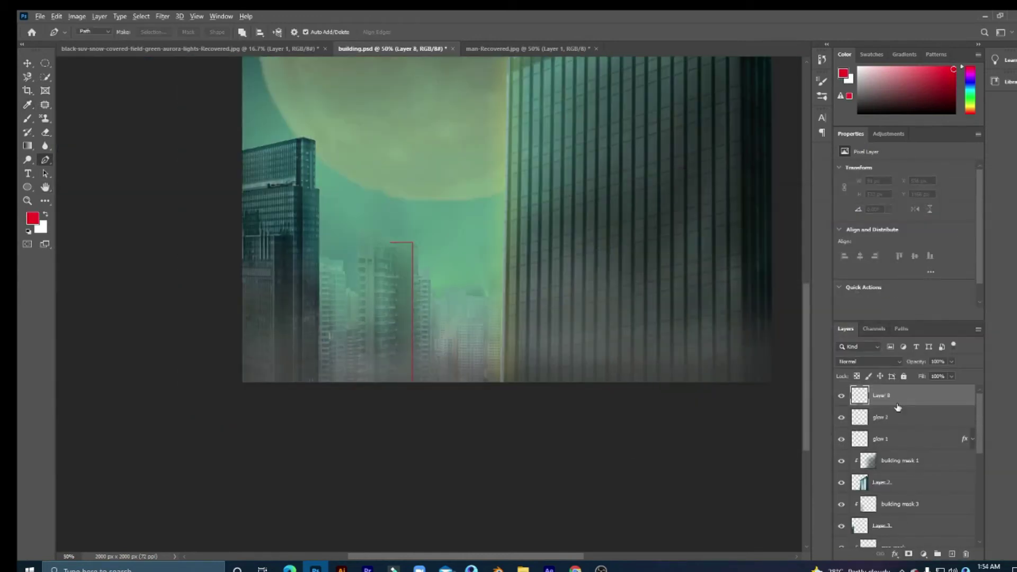
pyautogui.click(952, 554)
pyautogui.hotkey('ctrl', 'alt', 'g')
pyautogui.press('b')
pyautogui.press('Delete')
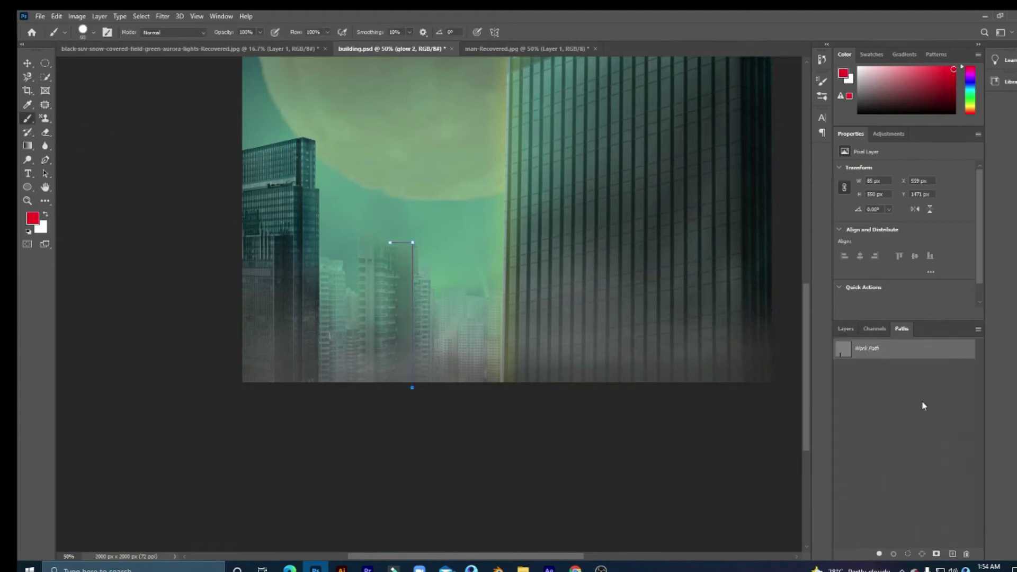
# Step: Add a layer mask to glow 2 and set a black brush at 5% opacity, 25% flow
pyautogui.click(909, 553)
pyautogui.press('0')
pyautogui.press('5')
pyautogui.hotkey('shift', '2')
pyautogui.hotkey('shift', '5')
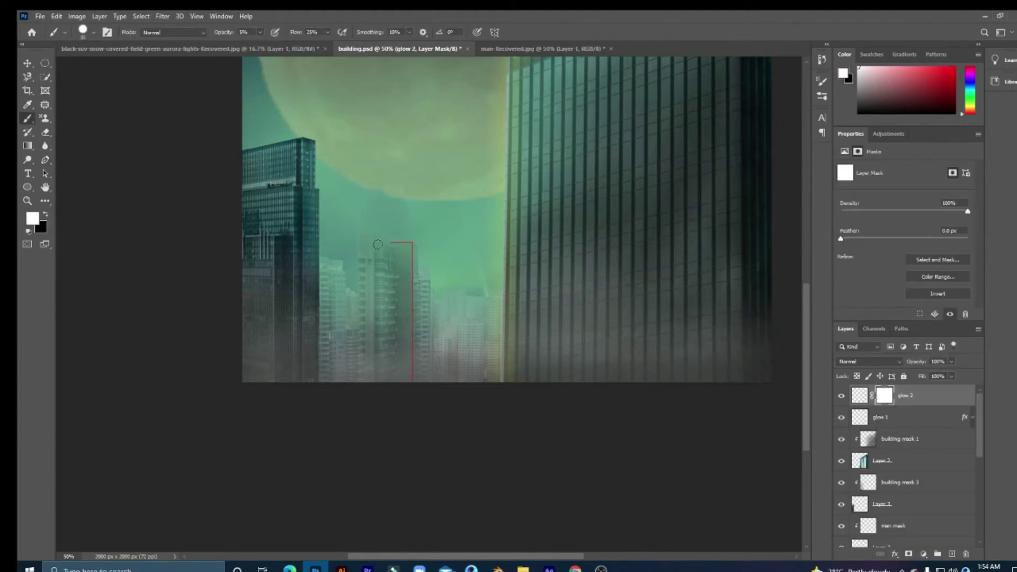
pyautogui.press('x')
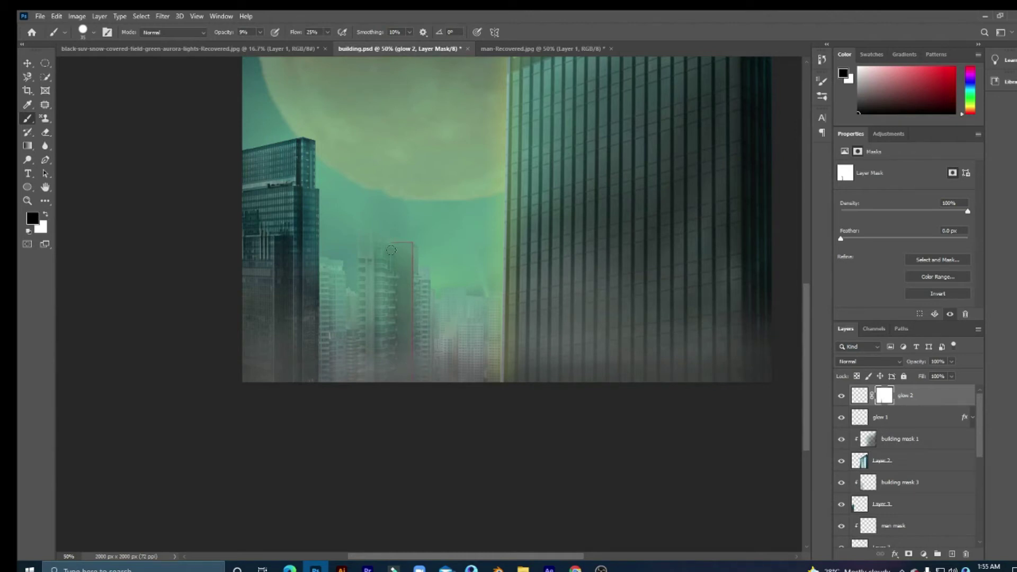
# Step: Give glow 2 a red Outer Glow with lower opacity and narrower spread
pyautogui.doubleClick(932, 397)
pyautogui.click(639, 395)
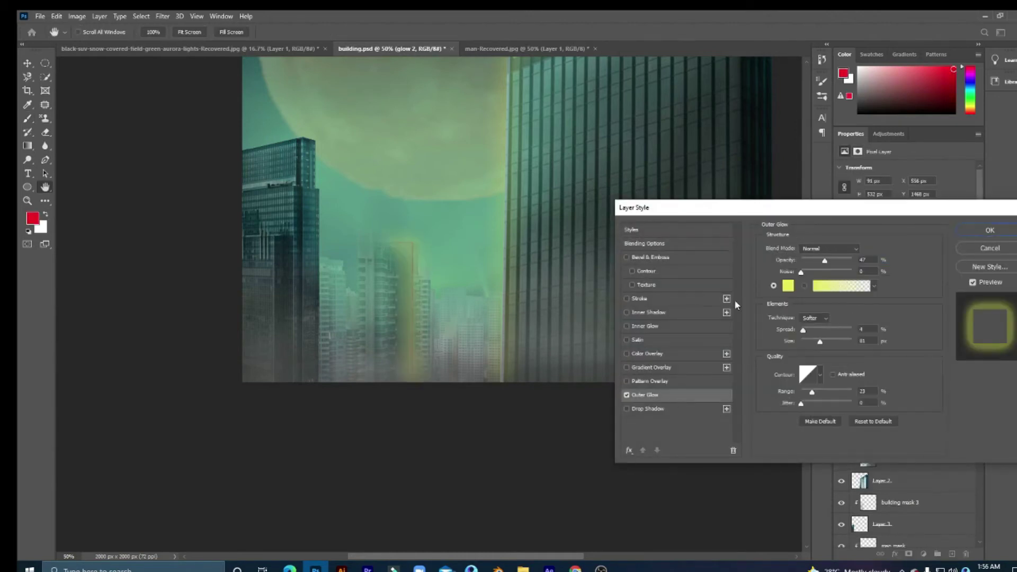
pyautogui.click(783, 284)
pyautogui.click(743, 322)
pyautogui.press('Return')
pyautogui.moveTo(825, 261); pyautogui.dragTo(814, 262)
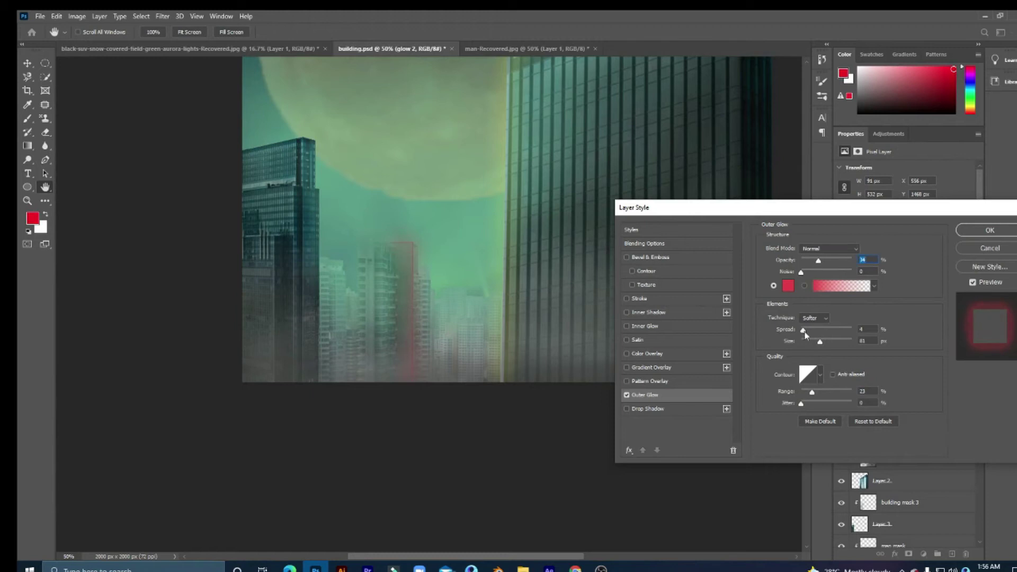
pyautogui.moveTo(806, 333); pyautogui.dragTo(804, 337)
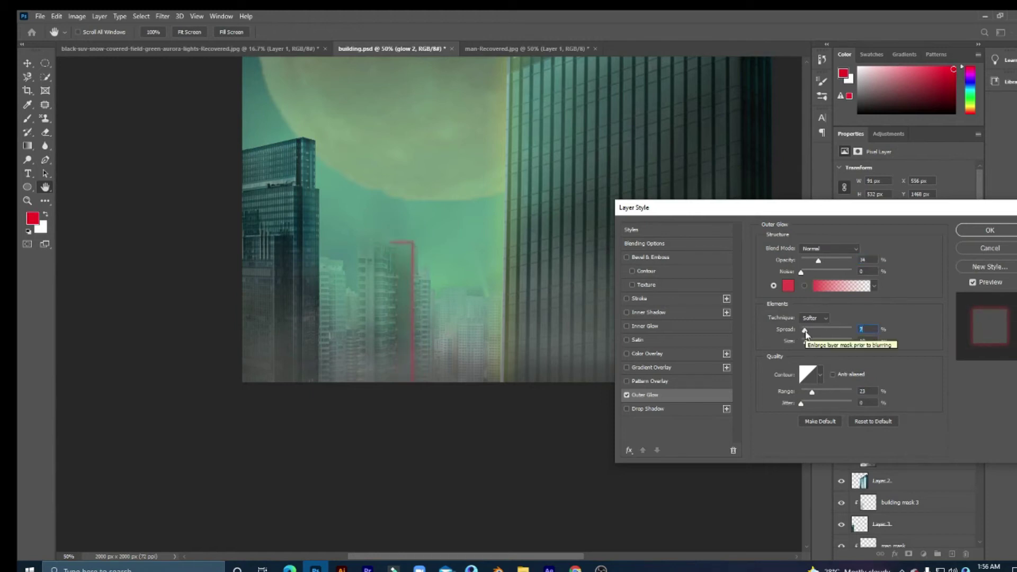
# Step: Add a pink Inner Glow to glow 2 and apply the layer styles
pyautogui.click(645, 326)
pyautogui.click(788, 286)
pyautogui.click(761, 318)
pyautogui.press('Return')
pyautogui.click(645, 395)
pyautogui.click(990, 230)
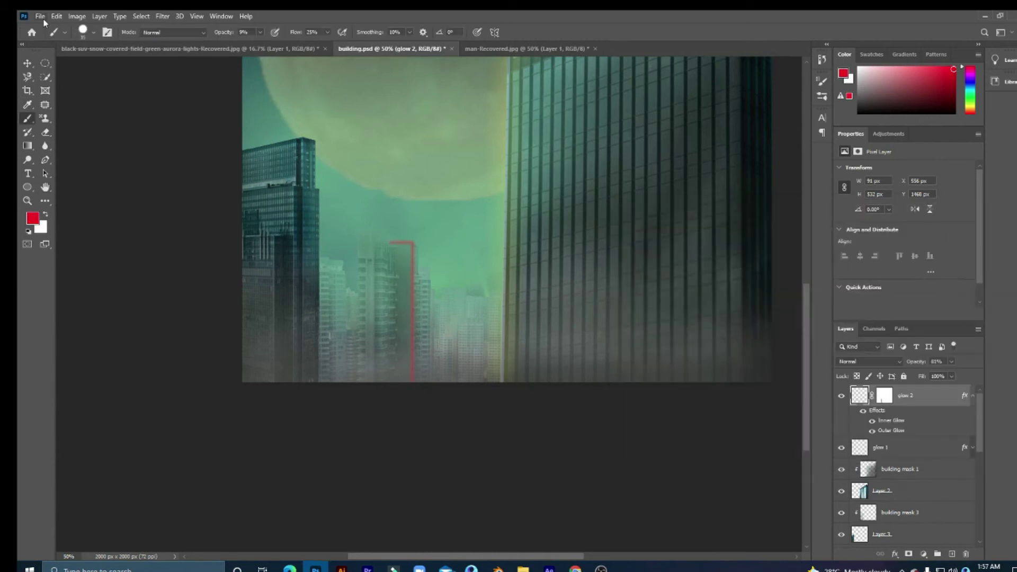
# Step: Delete glow 2, create empty Layer 8, and discard a path started on the left building
pyautogui.press('Delete')
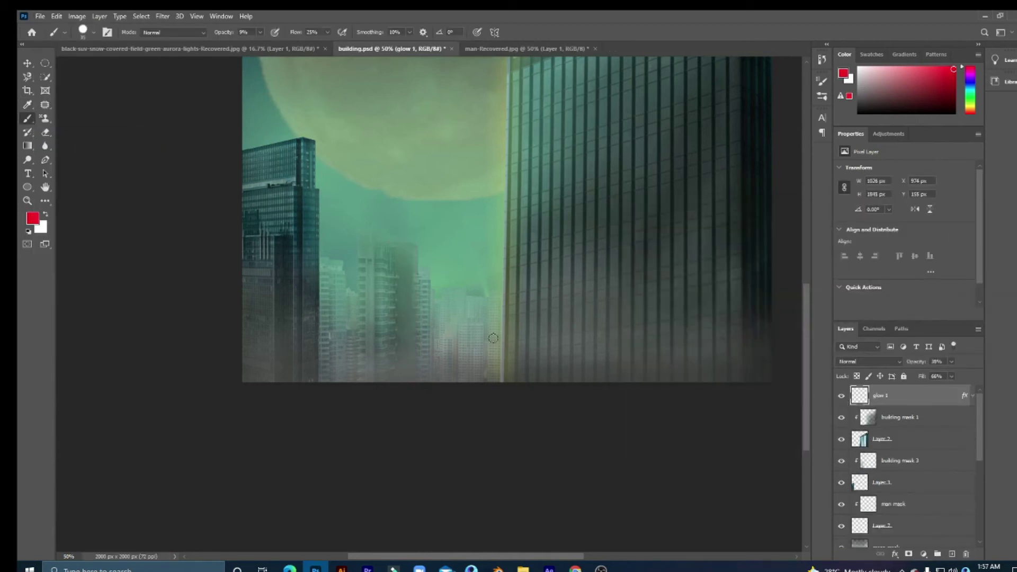
pyautogui.scroll(3, 688, 371)
pyautogui.press('p')
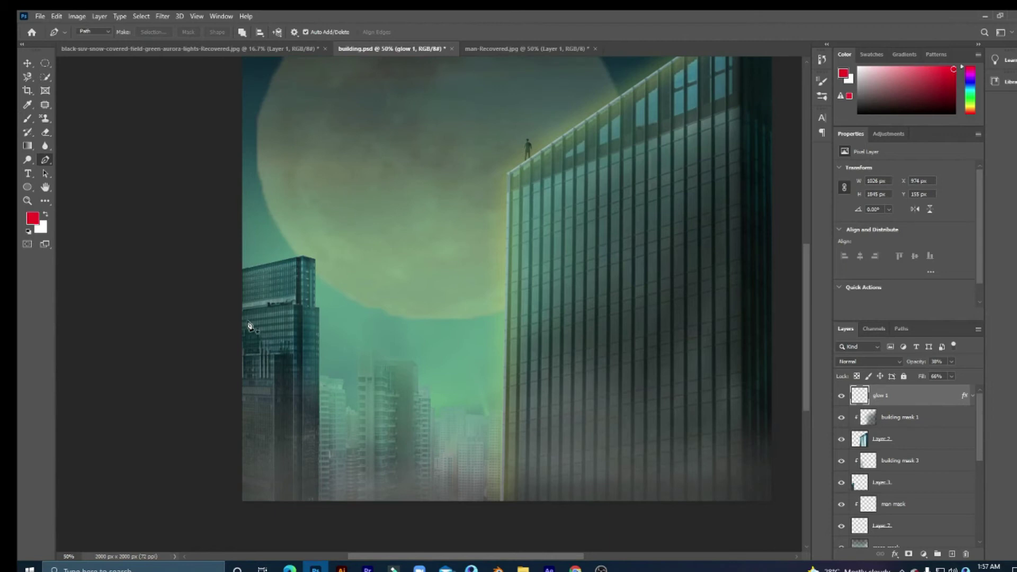
pyautogui.hotkey('ctrl', 'shift', 'alt', 'n')
pyautogui.click(244, 321)
pyautogui.click(291, 317)
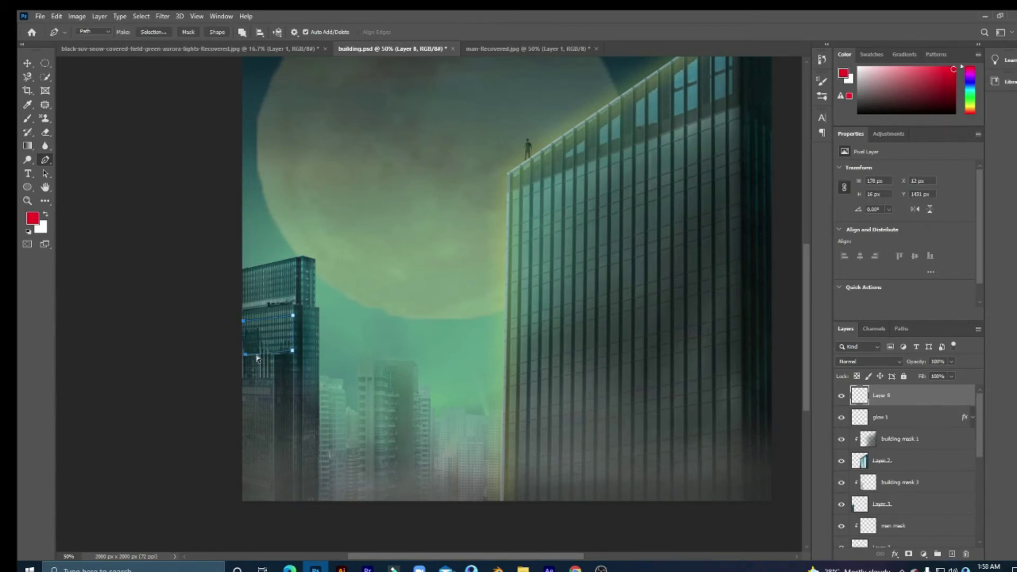
pyautogui.press('Return')
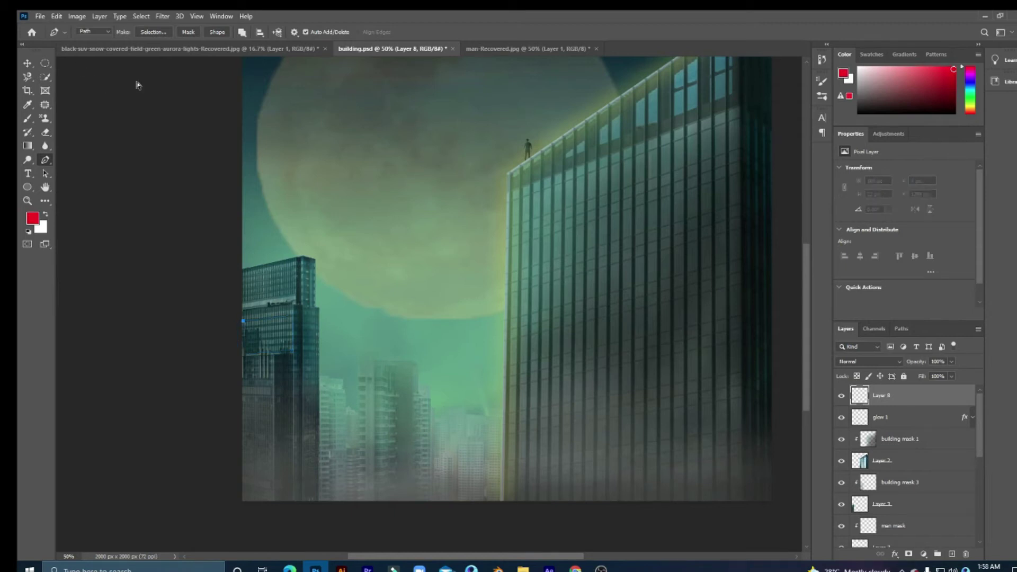
# Step: Above glow 1, draw a pen shape over the tall building's face, stretching its lower-left corner down
pyautogui.click(898, 419)
pyautogui.click(93, 32)
pyautogui.click(520, 177)
pyautogui.click(522, 316)
pyautogui.click(700, 273)
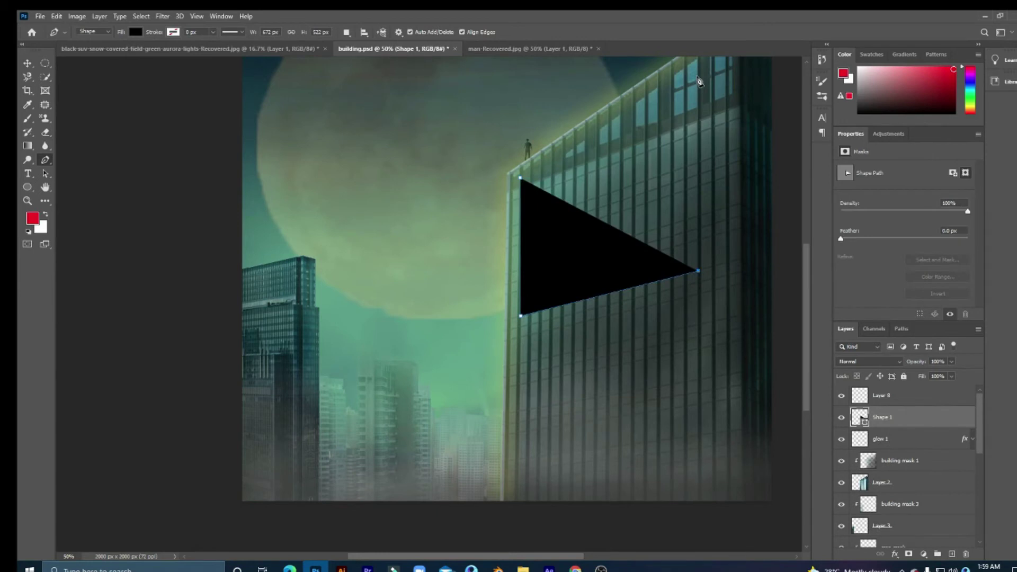
pyautogui.scroll(2, 700, 85)
pyautogui.click(699, 105)
pyautogui.click(522, 228)
pyautogui.press('a')
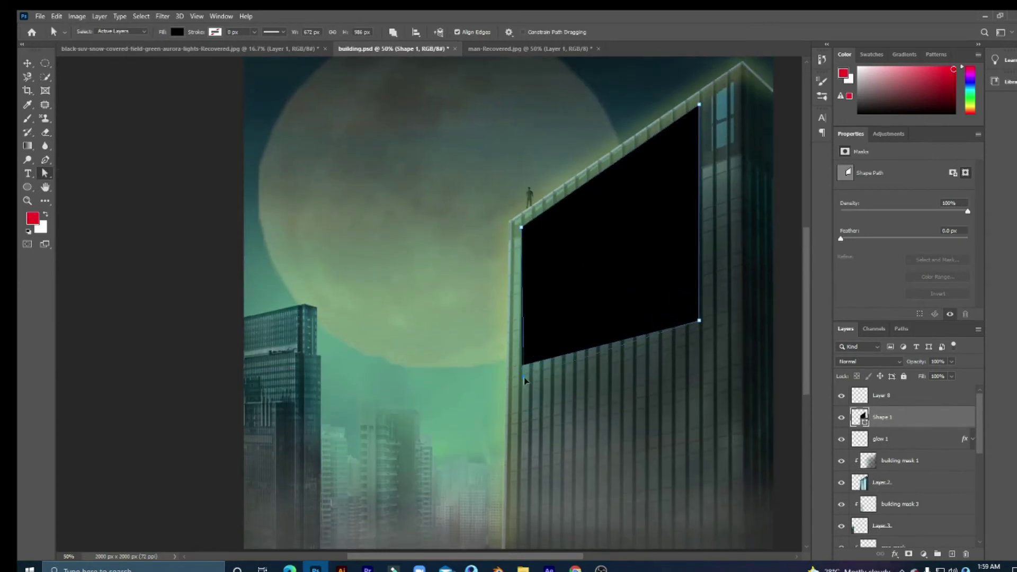
pyautogui.moveTo(522, 366); pyautogui.dragTo(522, 434)
# Step: Fill the shape yellow and preview a large Gaussian Blur, then cancel it
pyautogui.click(177, 31)
pyautogui.click(165, 85)
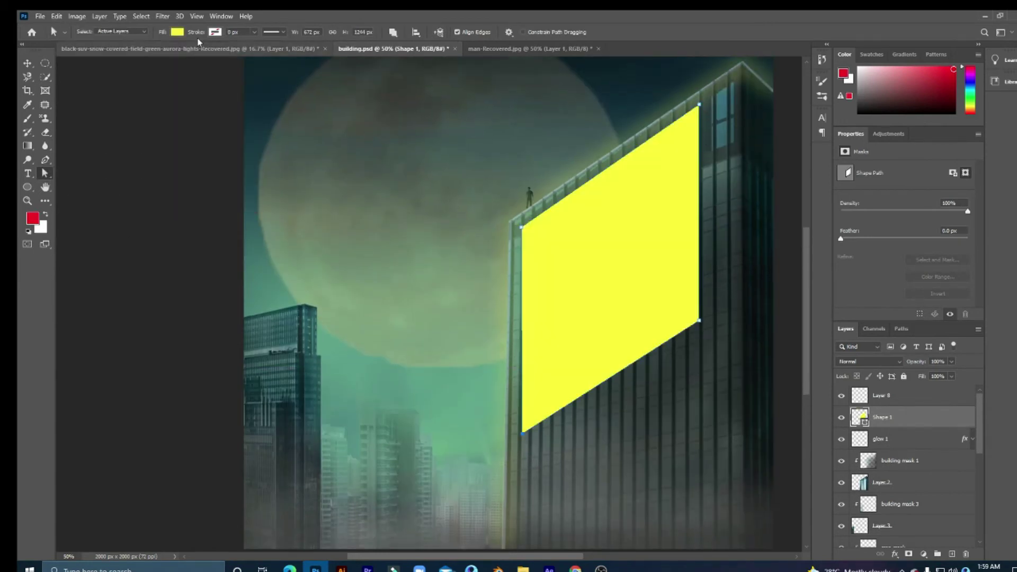
pyautogui.click(162, 16)
pyautogui.click(318, 177)
pyautogui.moveTo(132, 296); pyautogui.dragTo(168, 300)
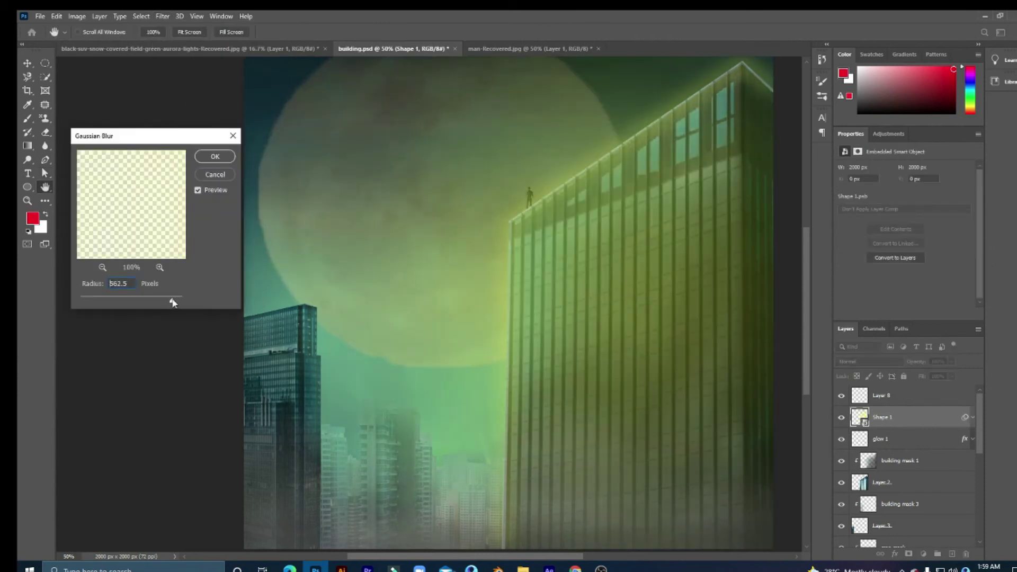
pyautogui.click(217, 159)
# Step: Transform the yellow shape and apply a Gaussian Blur to it
pyautogui.hotkey('ctrl', 't')
pyautogui.moveTo(699, 265); pyautogui.dragTo(710, 223)
pyautogui.press('Return')
pyautogui.click(162, 16)
pyautogui.click(318, 177)
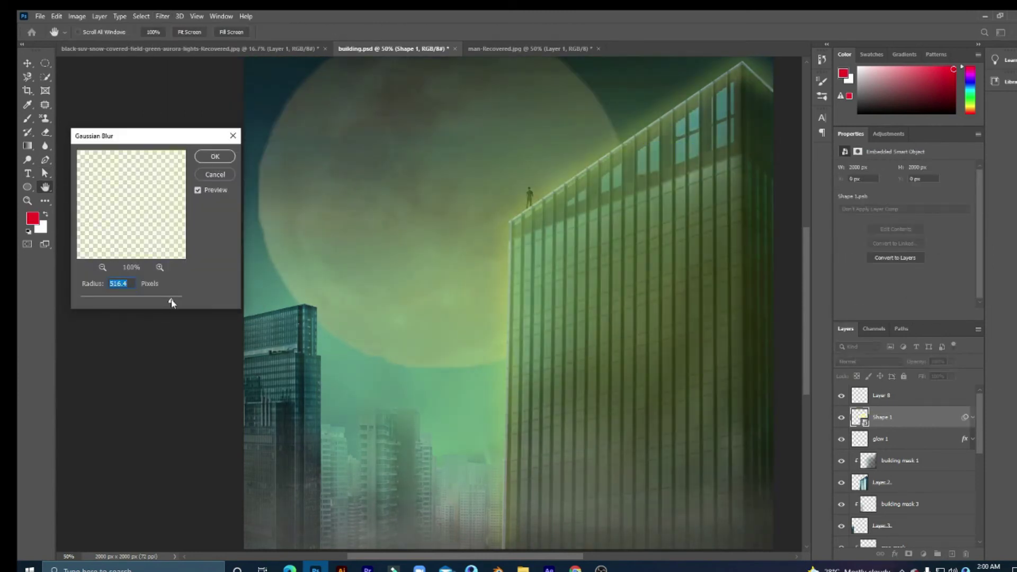
pyautogui.click(215, 157)
# Step: Undo the earlier blur and reapply Gaussian Blur to the yellow streak
pyautogui.hotkey('ctrl', 'z')
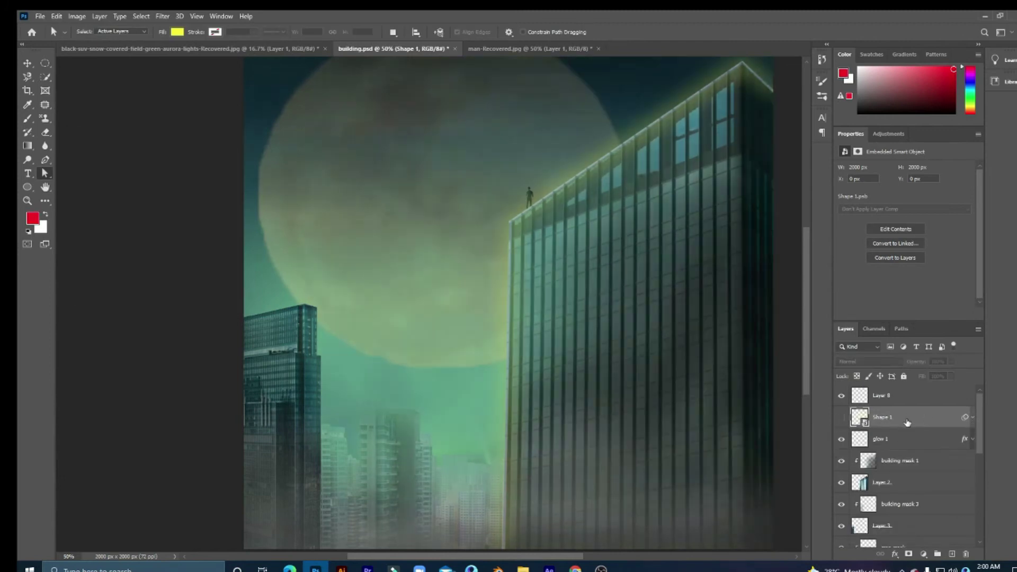
pyautogui.hotkey('ctrl', 'z')
pyautogui.hotkey('ctrl', 'z')
pyautogui.click(162, 16)
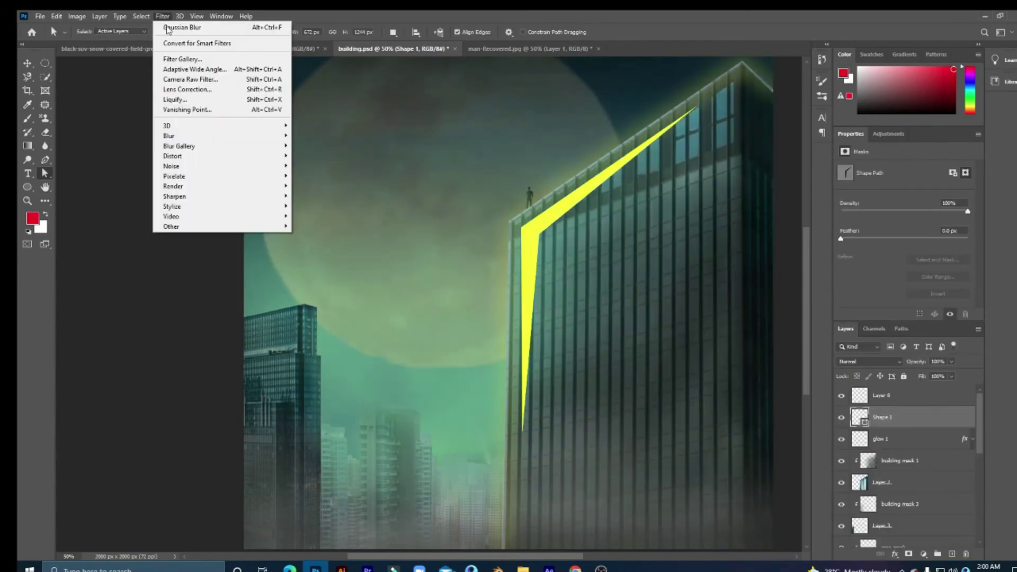
pyautogui.click(318, 177)
pyautogui.moveTo(166, 297); pyautogui.dragTo(145, 307)
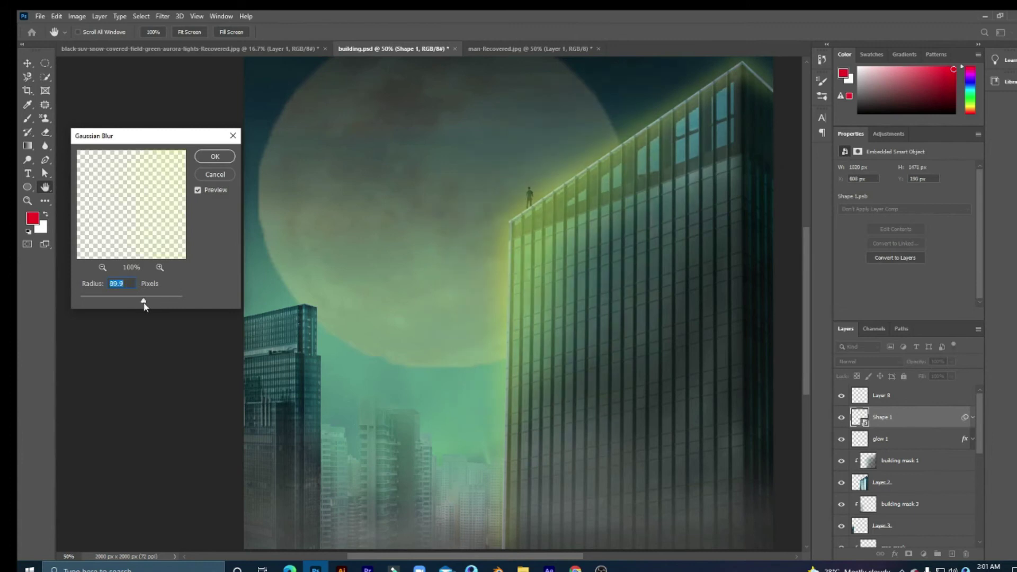
pyautogui.press('Return')
# Step: Lower the glow's Fill and stretch it taller down the building
pyautogui.moveTo(952, 377); pyautogui.dragTo(910, 392)
pyautogui.hotkey('ctrl', '-')
pyautogui.hotkey('ctrl', 't')
pyautogui.moveTo(495, 405); pyautogui.dragTo(495, 440)
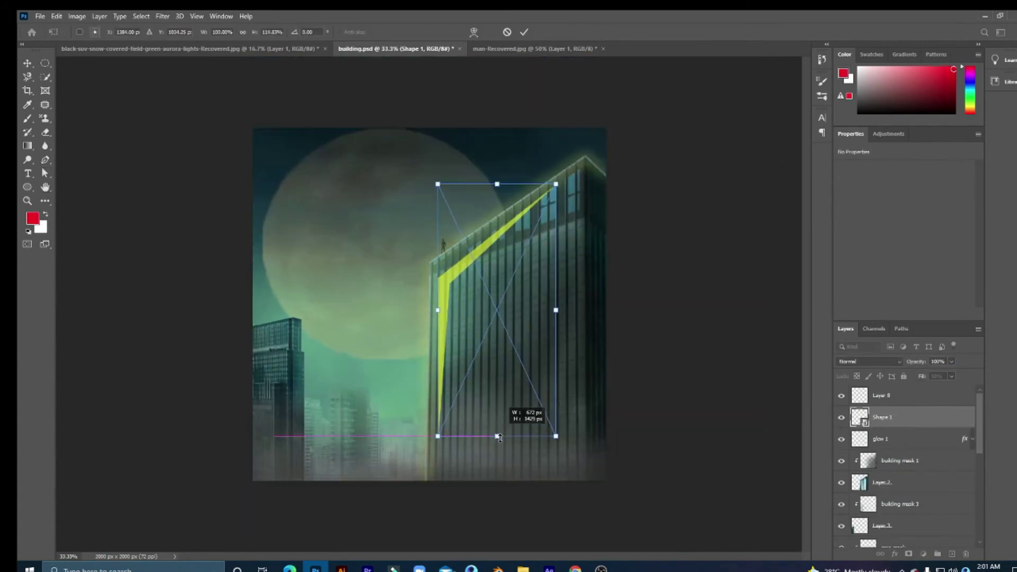
pyautogui.press('Return')
# Step: Nudge Shape 1 up-right at 90% opacity, then add and delete an extra layer above Layer 8
pyautogui.press('v')
pyautogui.moveTo(454, 295); pyautogui.dragTo(460, 288)
pyautogui.press('9')
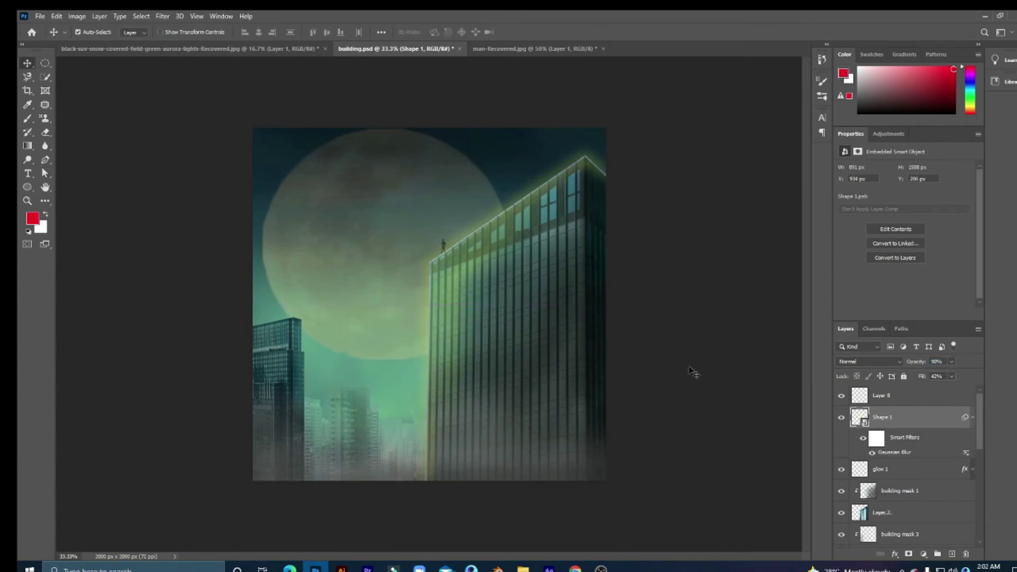
pyautogui.press('p')
pyautogui.click(869, 397)
pyautogui.hotkey('ctrl', 'shift', 'alt', 'n')
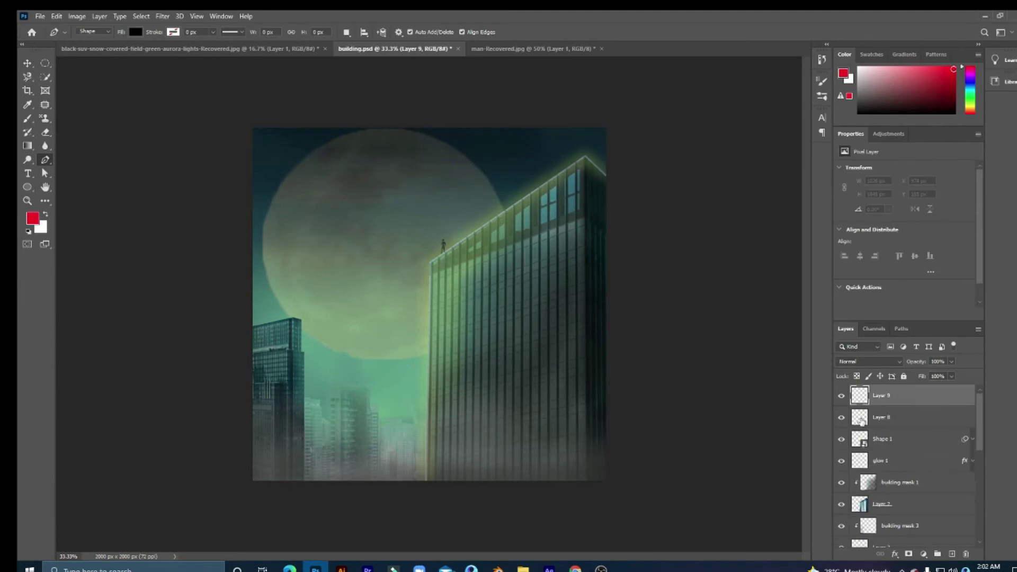
pyautogui.press('Delete')
pyautogui.press('Delete')
# Step: Draw a path along the left building's roof and reset the default colours
pyautogui.click(254, 326)
pyautogui.click(93, 31)
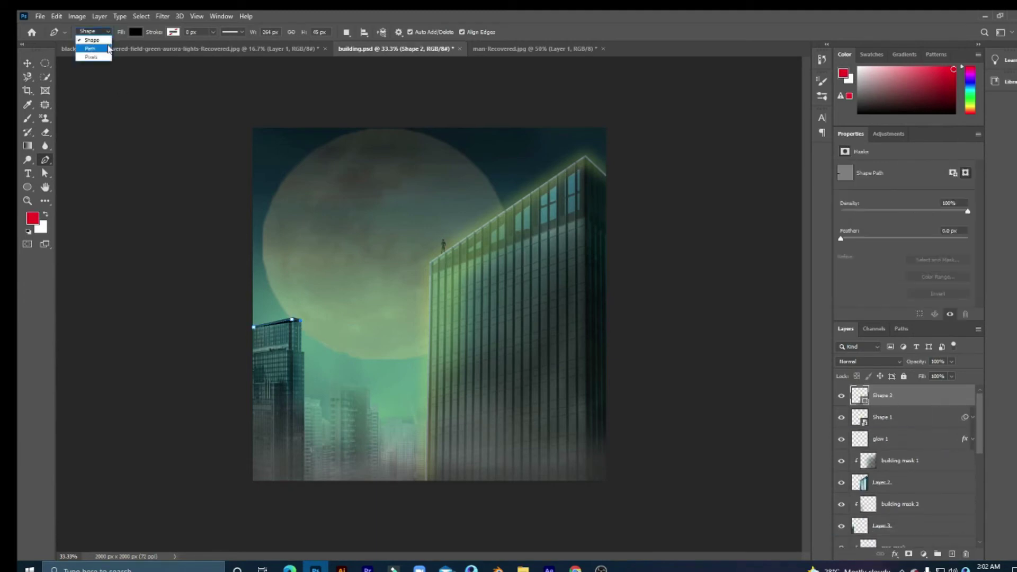
pyautogui.hotkey('ctrl', 'z')
pyautogui.press('d')
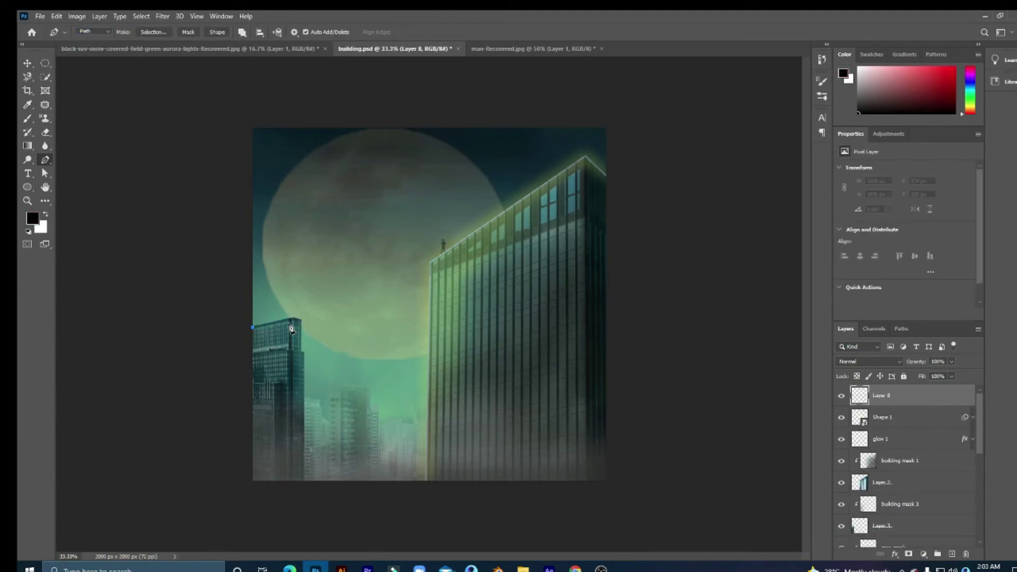
pyautogui.click(291, 318)
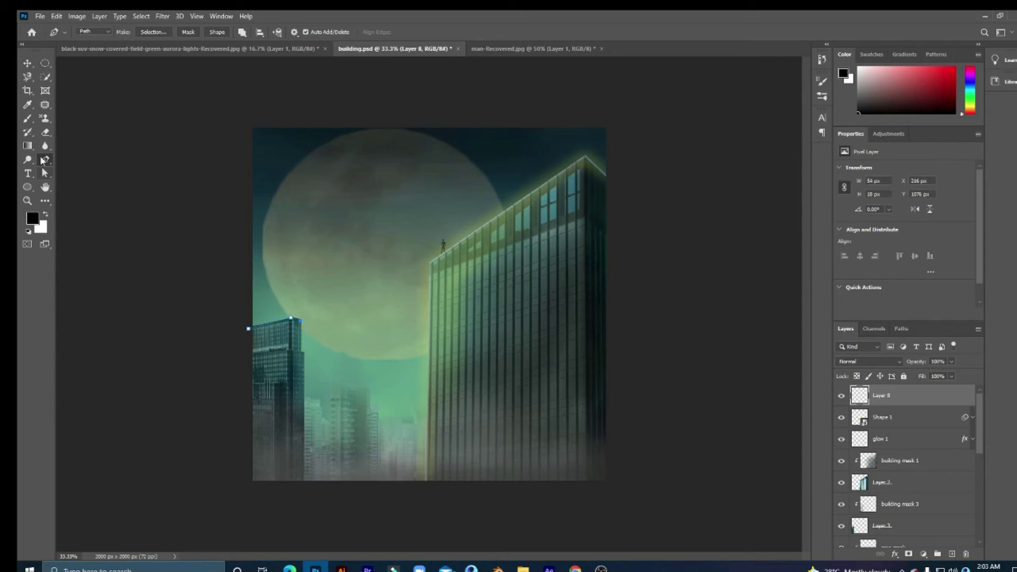
pyautogui.press('b')
pyautogui.rightClick(370, 215)
pyautogui.press('Escape')
pyautogui.press('p')
# Step: Stroke the rooftop path with the brush in red
pyautogui.rightClick(291, 319)
pyautogui.click(318, 158)
pyautogui.press('Return')
pyautogui.click(901, 328)
pyautogui.click(846, 328)
pyautogui.rightClick(290, 319)
pyautogui.click(317, 159)
pyautogui.press('Return')
# Step: Zoom in to check the roofline and stroke the rooftop path in red again
pyautogui.press('v')
pyautogui.scroll(3, 290, 332)
pyautogui.scroll(3, 291, 332)
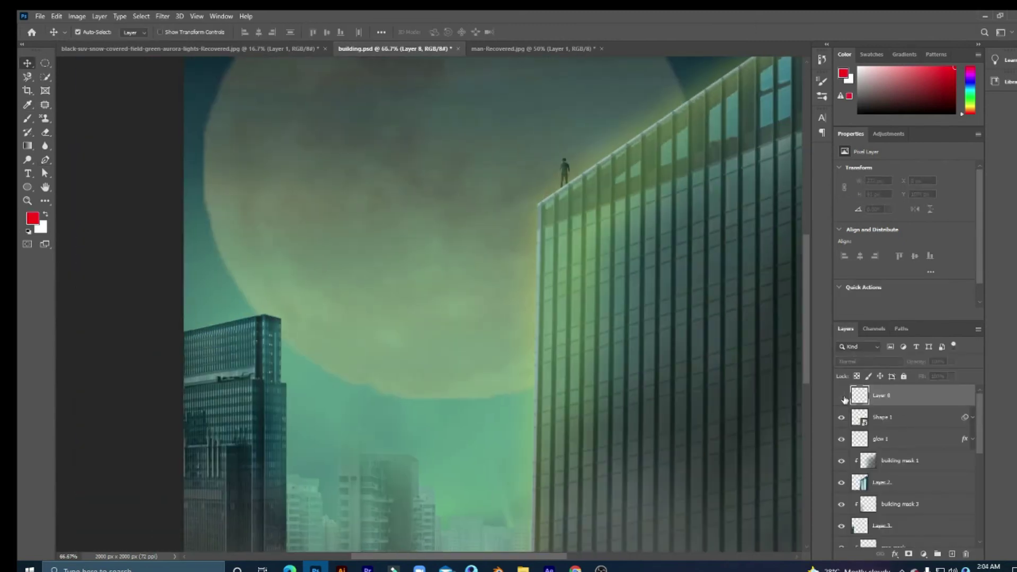
pyautogui.scroll(2, 557, 360)
pyautogui.scroll(-5, 558, 360)
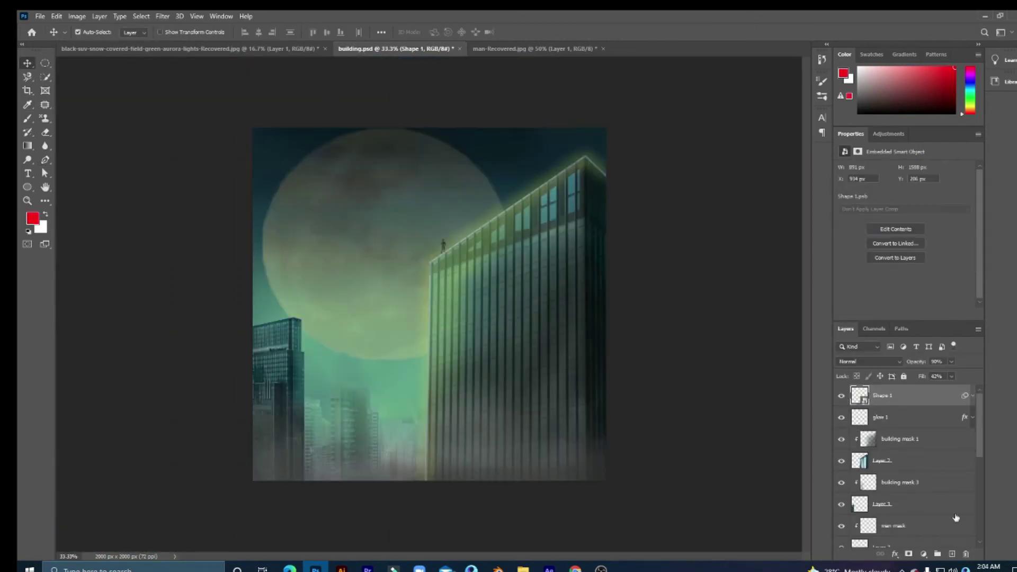
pyautogui.press('p')
pyautogui.rightClick(289, 69)
pyautogui.click(318, 175)
pyautogui.click(512, 213)
# Step: Tune the red line's Outer Glow size, opacity and spread
pyautogui.doubleClick(922, 395)
pyautogui.moveTo(806, 341); pyautogui.dragTo(827, 344)
pyautogui.moveTo(820, 260); pyautogui.dragTo(836, 260)
pyautogui.moveTo(814, 341); pyautogui.dragTo(808, 341)
pyautogui.click(807, 330)
pyautogui.press('Return')
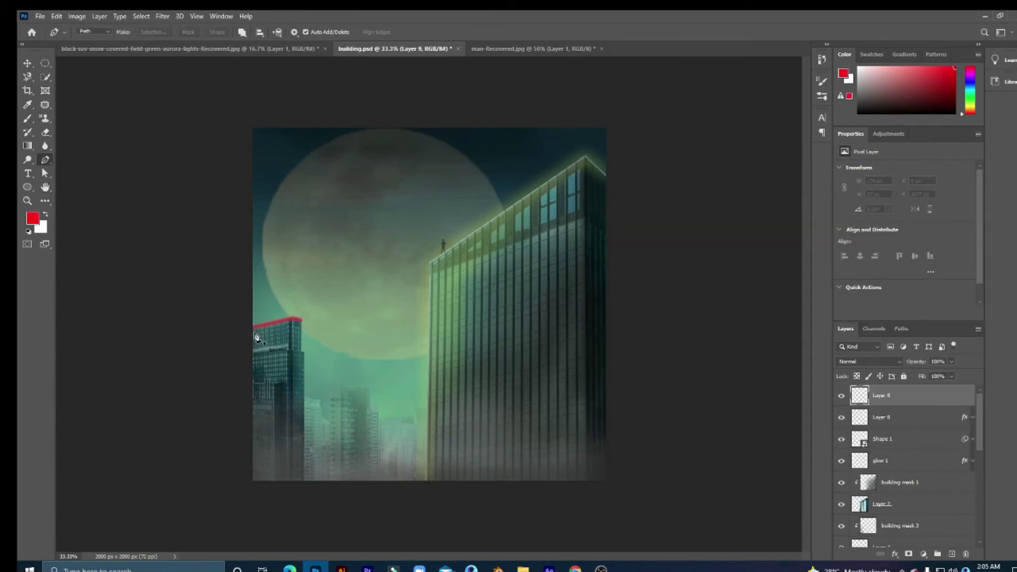
# Step: Draw a red shape at the left building's rooftop and convert it to a smart object
pyautogui.press('p')
pyautogui.click(253, 332)
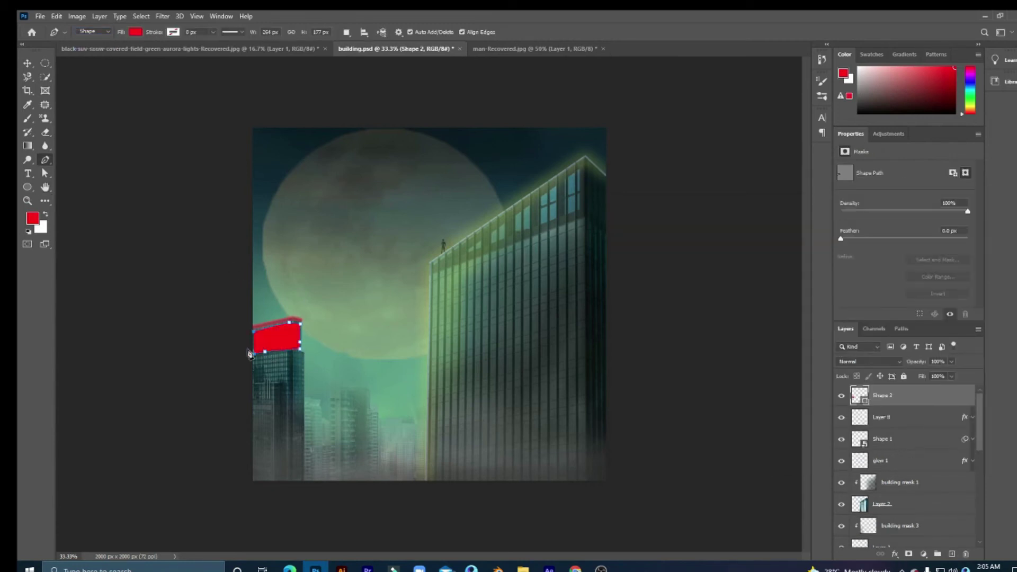
pyautogui.click(162, 16)
pyautogui.click(180, 25)
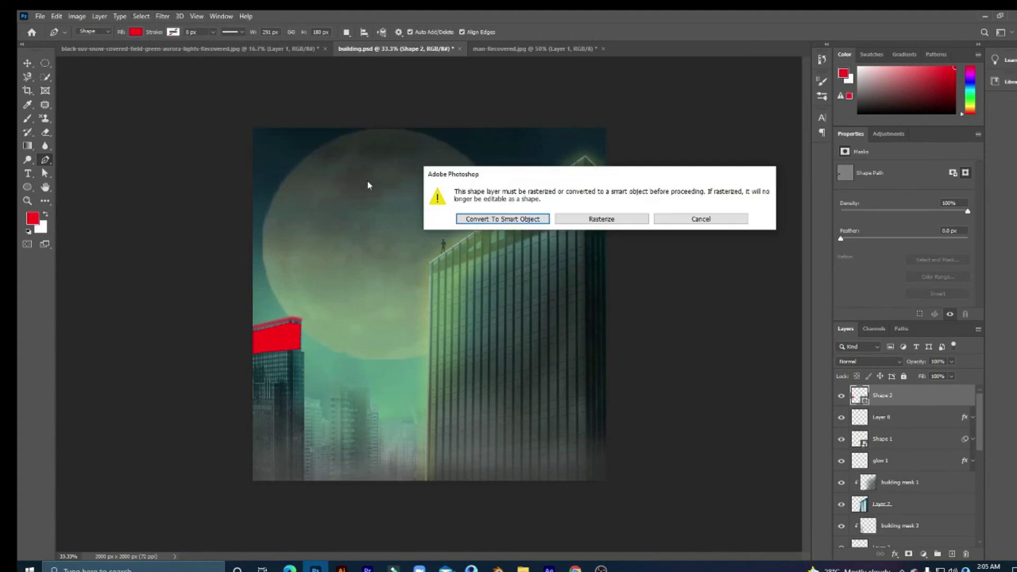
pyautogui.click(461, 217)
pyautogui.moveTo(497, 281); pyautogui.dragTo(493, 287)
pyautogui.press('Escape')
# Step: Stretch the red shape down the left building and apply a strong Gaussian Blur
pyautogui.press('v')
pyautogui.moveTo(277, 352); pyautogui.dragTo(277, 392)
pyautogui.press('a')
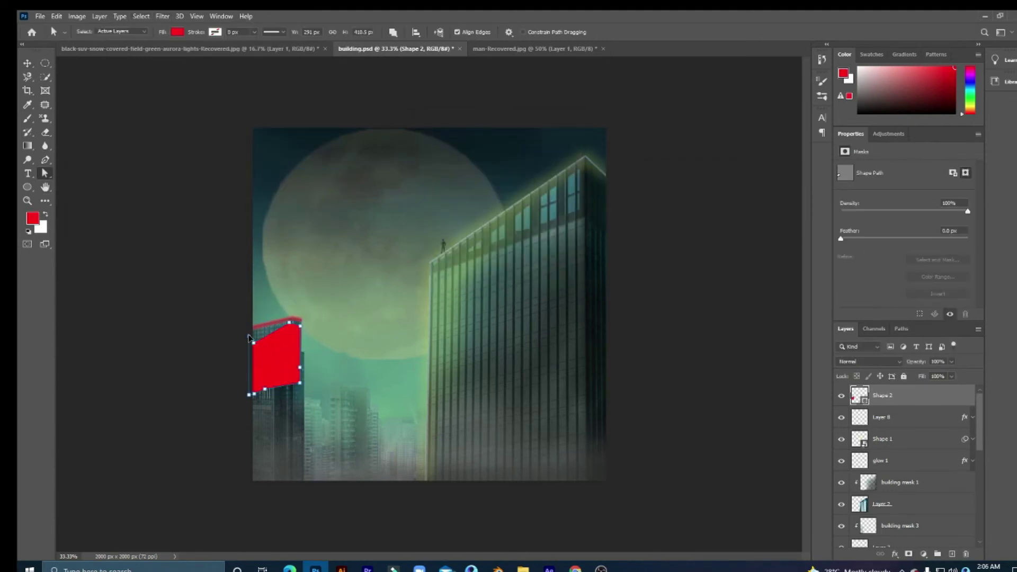
pyautogui.click(162, 16)
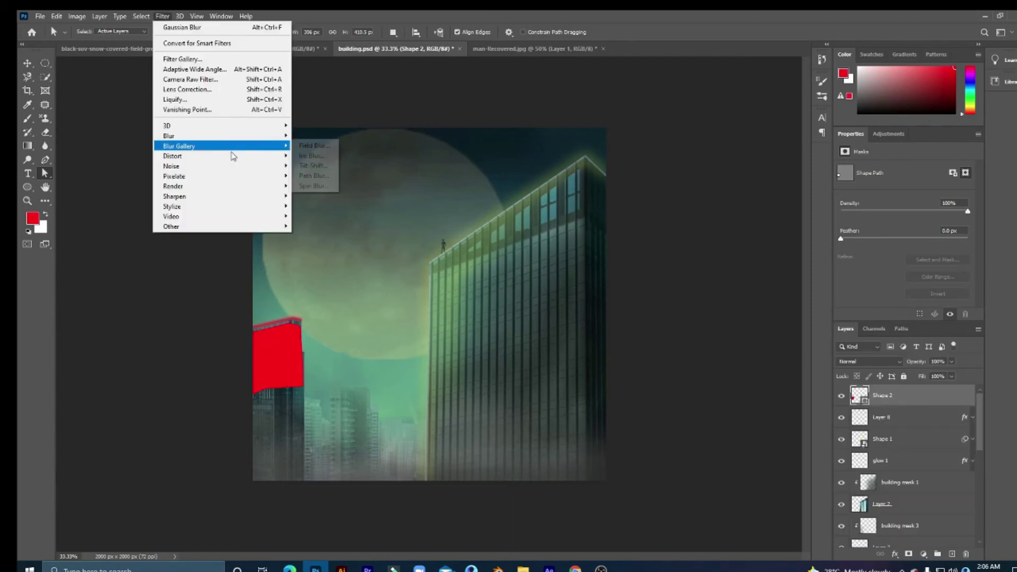
pyautogui.click(310, 180)
pyautogui.moveTo(493, 281); pyautogui.dragTo(500, 286)
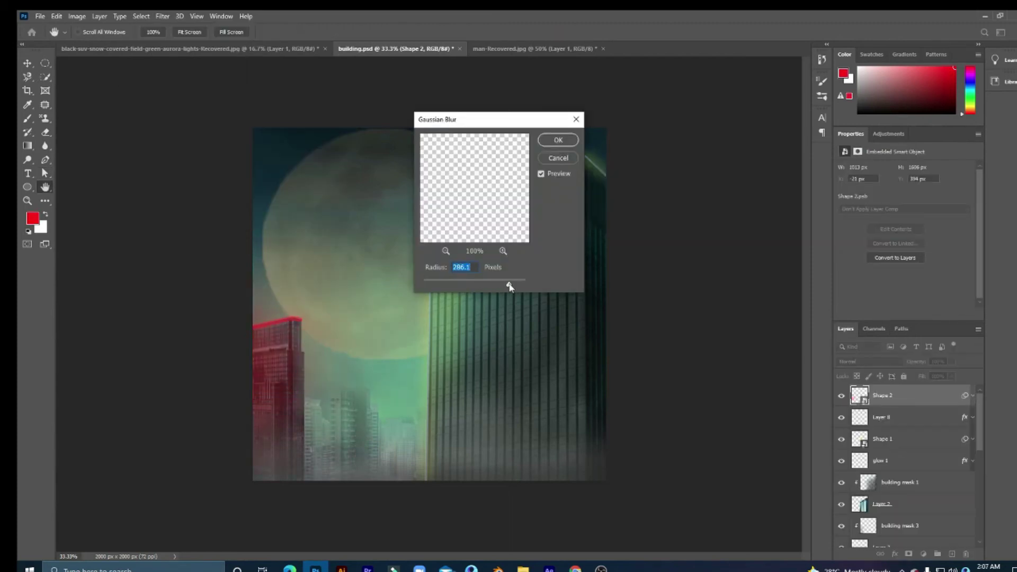
pyautogui.press('Return')
# Step: Move and widen the red haze over the left building, then retune its blur radius
pyautogui.press('v')
pyautogui.moveTo(286, 328); pyautogui.dragTo(262, 440)
pyautogui.hotkey('ctrl', 't')
pyautogui.moveTo(313, 391); pyautogui.dragTo(318, 385)
pyautogui.press('Return')
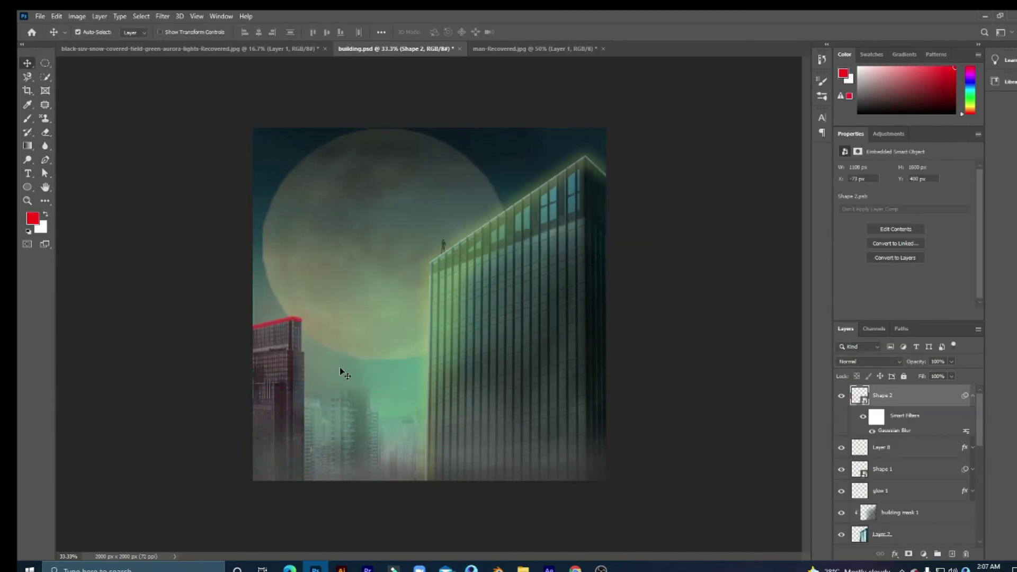
pyautogui.doubleClick(959, 433)
pyautogui.moveTo(501, 284); pyautogui.dragTo(504, 284)
pyautogui.press('Return')
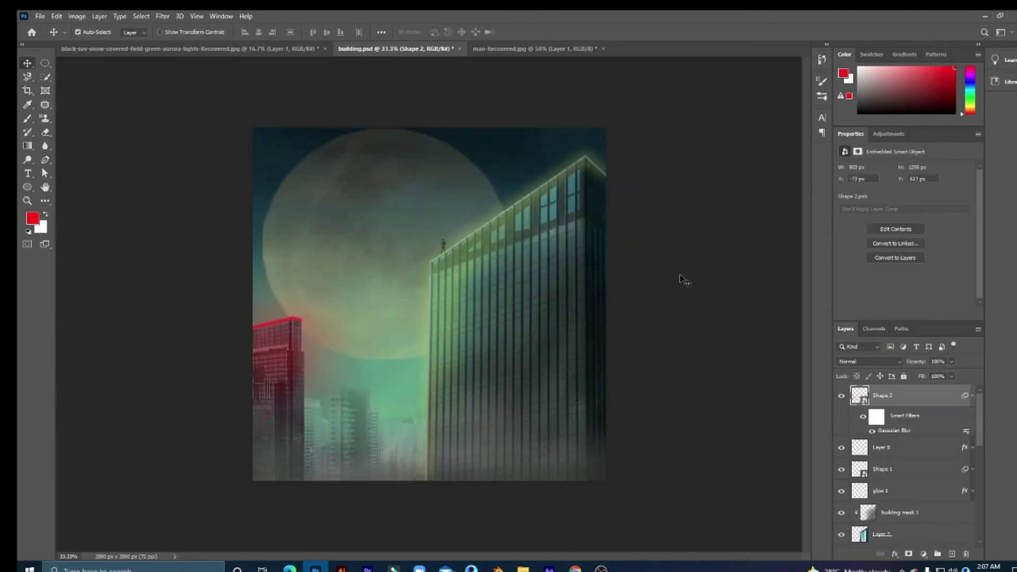
# Step: Enlarge the Outer Glow size of Layer 8's red rooftop line
pyautogui.doubleClick(964, 448)
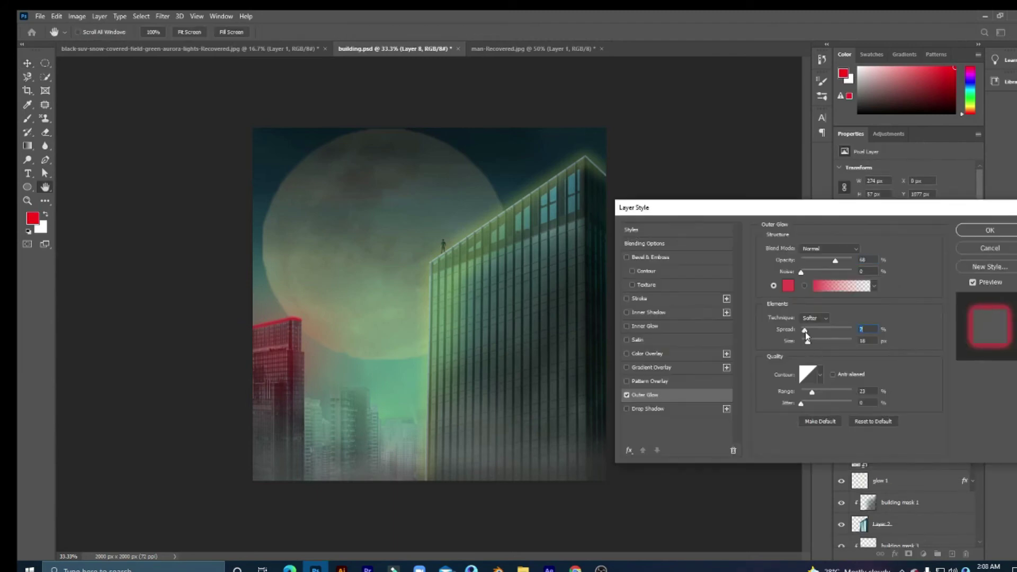
pyautogui.moveTo(809, 345); pyautogui.dragTo(811, 345)
pyautogui.click(963, 236)
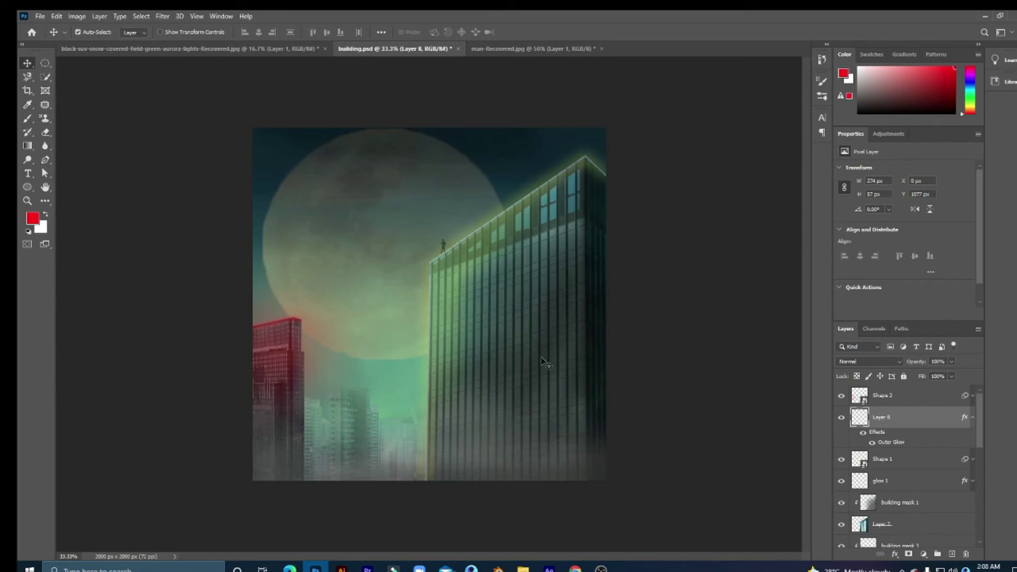
# Step: Reconfirm Shape 1's yellow glow blur and align it with the skyscraper's left edge
pyautogui.click(973, 458)
pyautogui.doubleClick(900, 494)
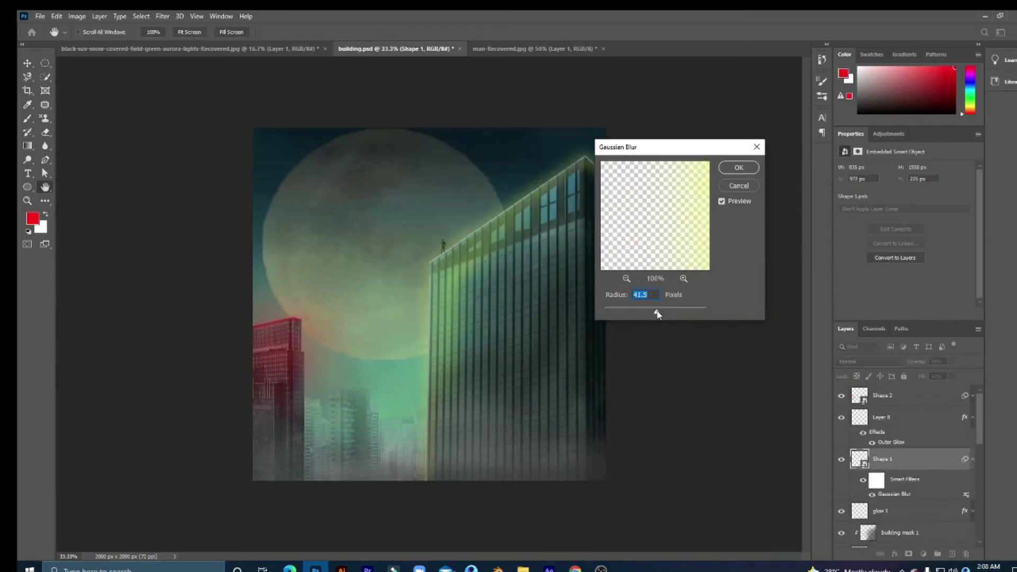
pyautogui.press('Return')
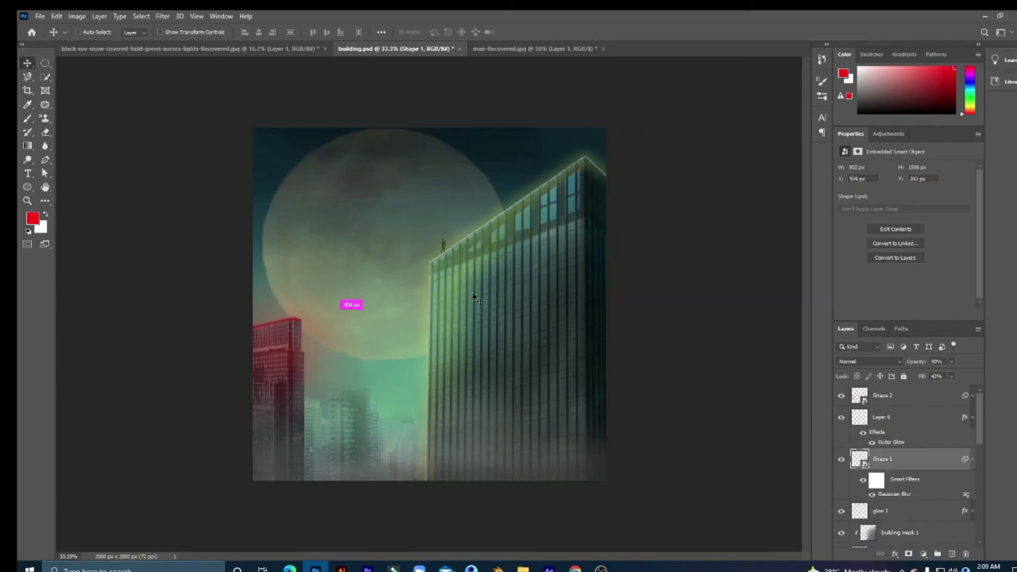
pyautogui.hotkey('ctrl', 't')
pyautogui.moveTo(563, 421); pyautogui.dragTo(547, 397)
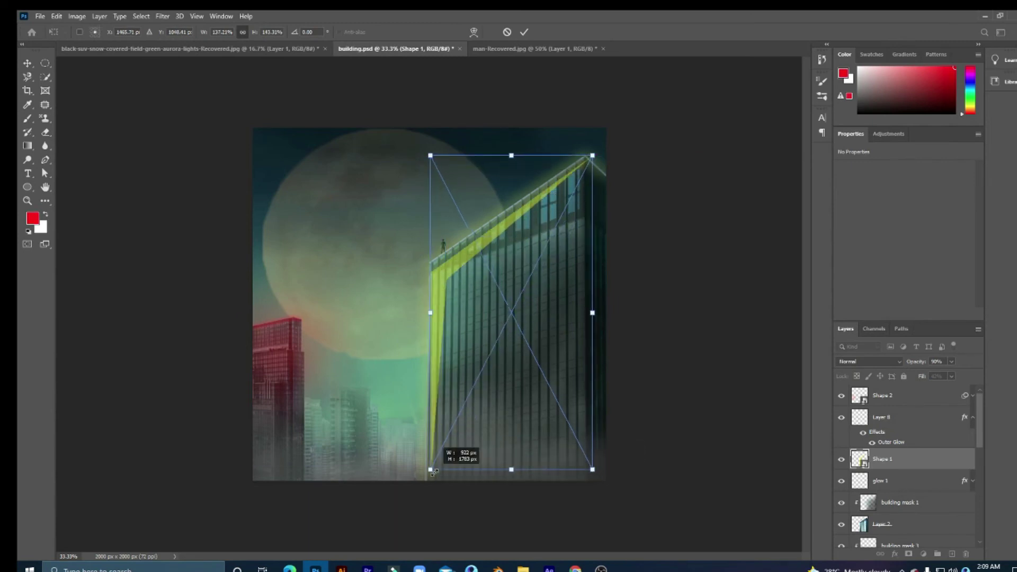
pyautogui.press('Return')
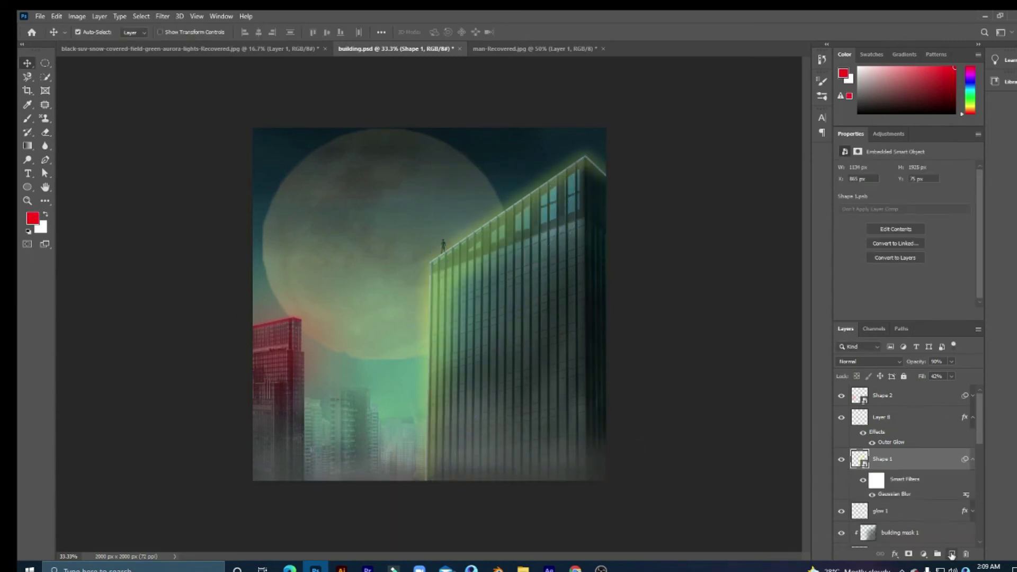
# Step: Outline a yellow-filled shape along the skyscraper's right edge
pyautogui.press('p')
pyautogui.click(587, 170)
pyautogui.click(610, 189)
pyautogui.click(613, 282)
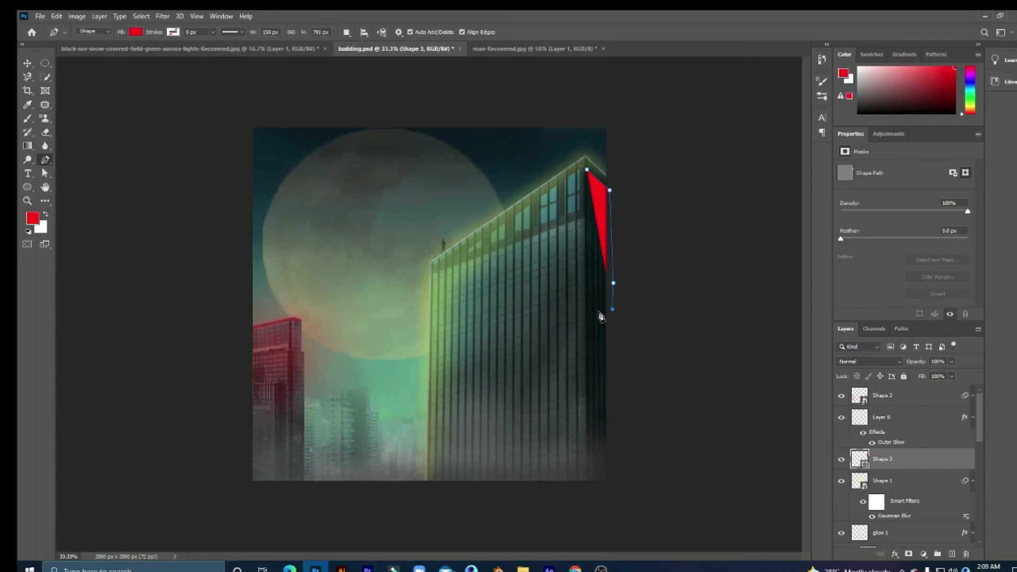
pyautogui.click(597, 322)
pyautogui.click(587, 171)
pyautogui.click(136, 32)
pyautogui.click(69, 88)
# Step: Blur the yellow shape strongly, fit it along the right edge, and set Fill to 62%
pyautogui.click(162, 16)
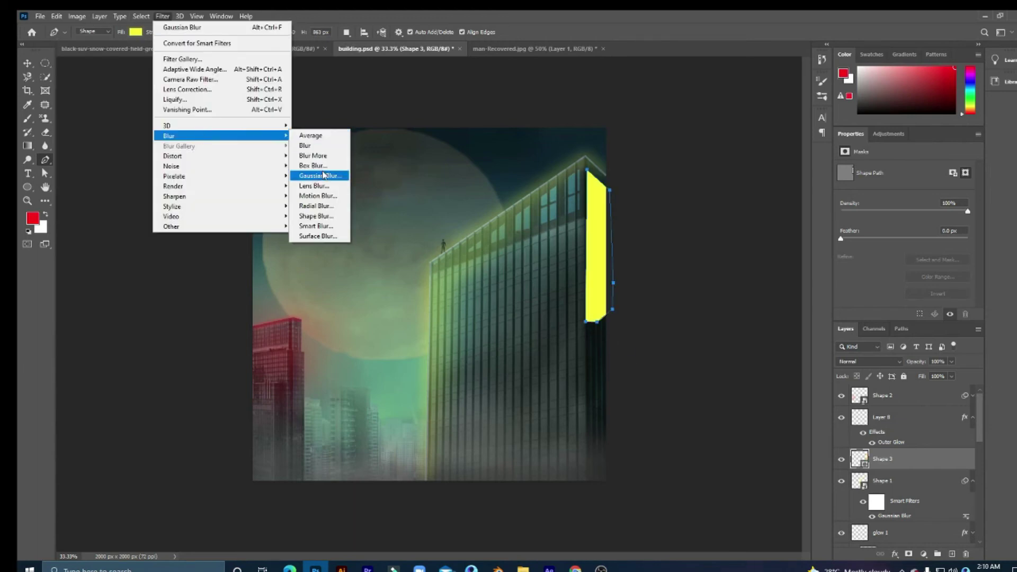
pyautogui.click(331, 170)
pyautogui.moveTo(175, 320); pyautogui.dragTo(250, 322)
pyautogui.press('Return')
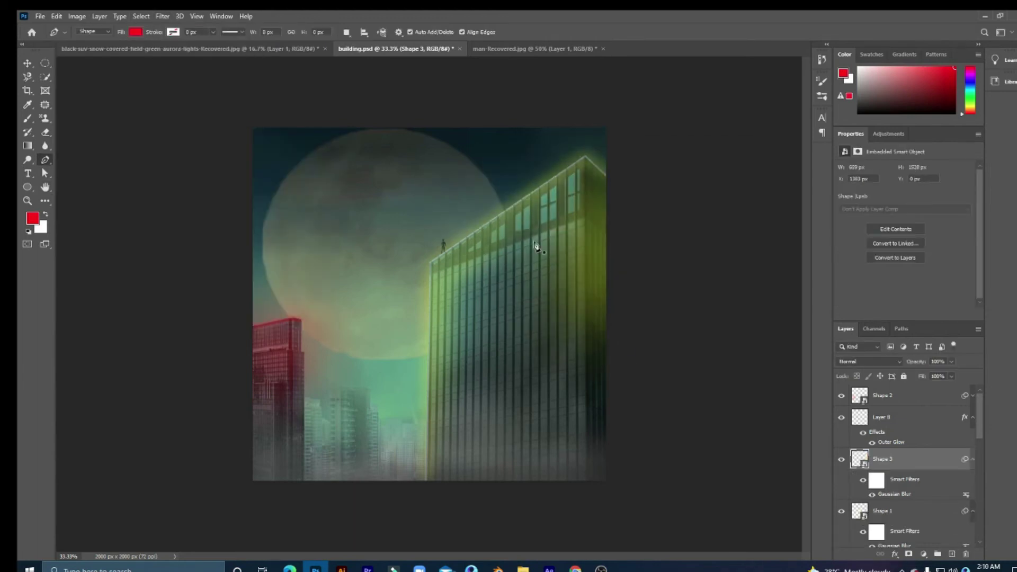
pyautogui.hotkey('ctrl', 't')
pyautogui.moveTo(602, 275); pyautogui.dragTo(627, 252)
pyautogui.press('Return')
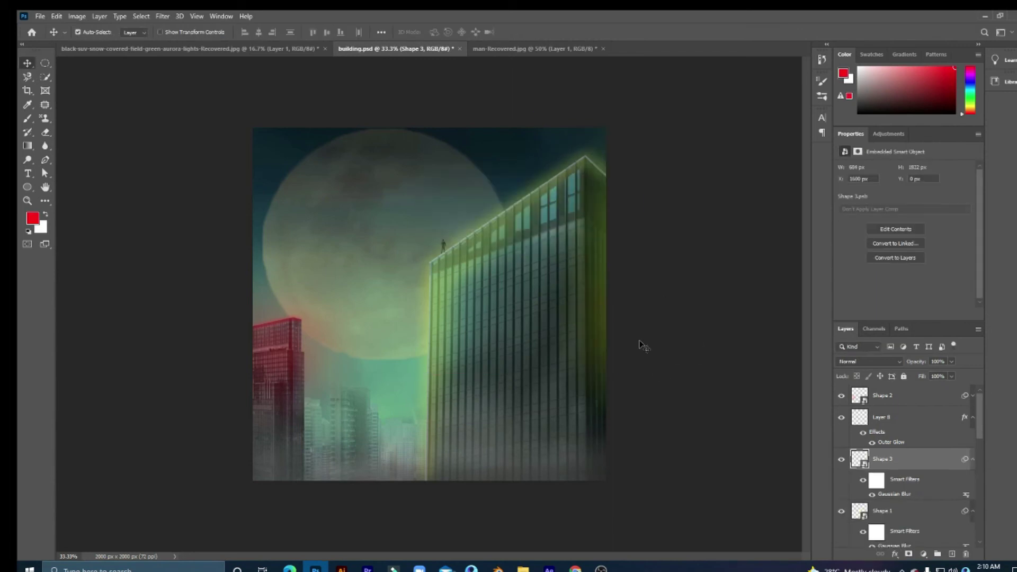
pyautogui.moveTo(947, 391); pyautogui.dragTo(933, 387)
pyautogui.moveTo(593, 231); pyautogui.dragTo(588, 232)
pyautogui.click(665, 252)
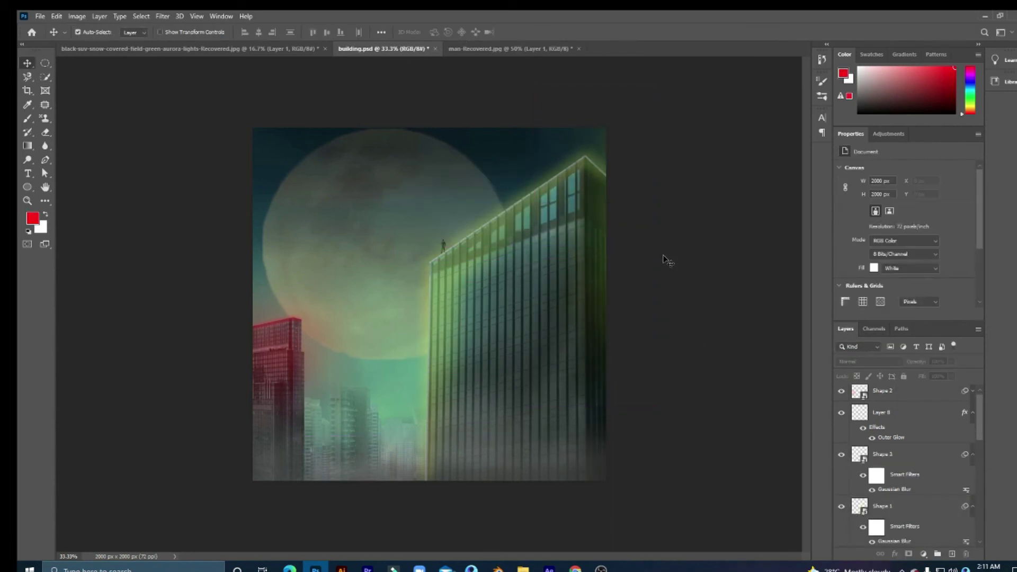
# Step: Open stars.jpg, copy the whole image, and paste it into the building composite
pyautogui.hotkey('ctrl', 'o')
pyautogui.write('stars')
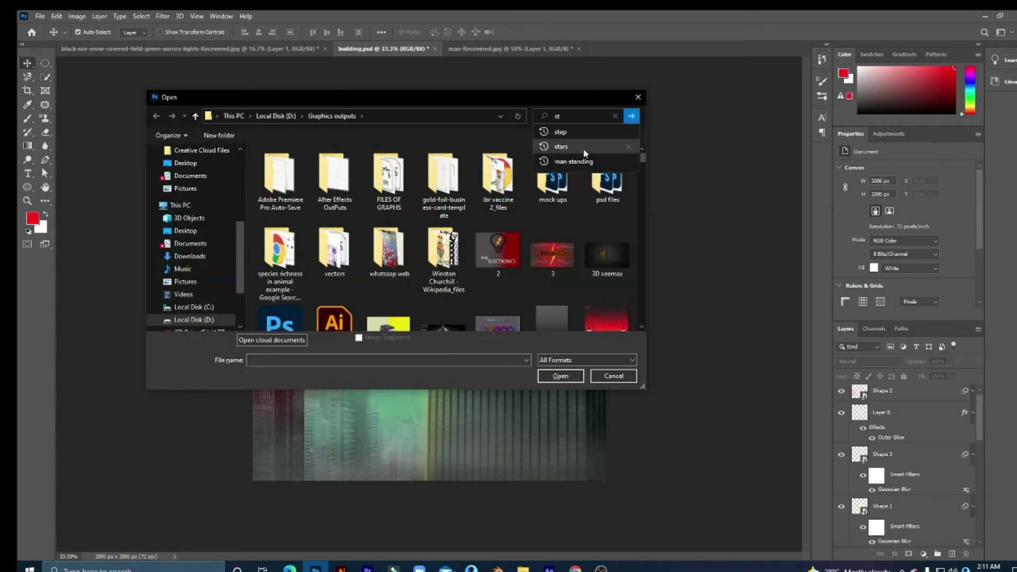
pyautogui.press('Return')
pyautogui.press('c')
pyautogui.press('Escape')
pyautogui.hotkey('ctrl', 'Tab')
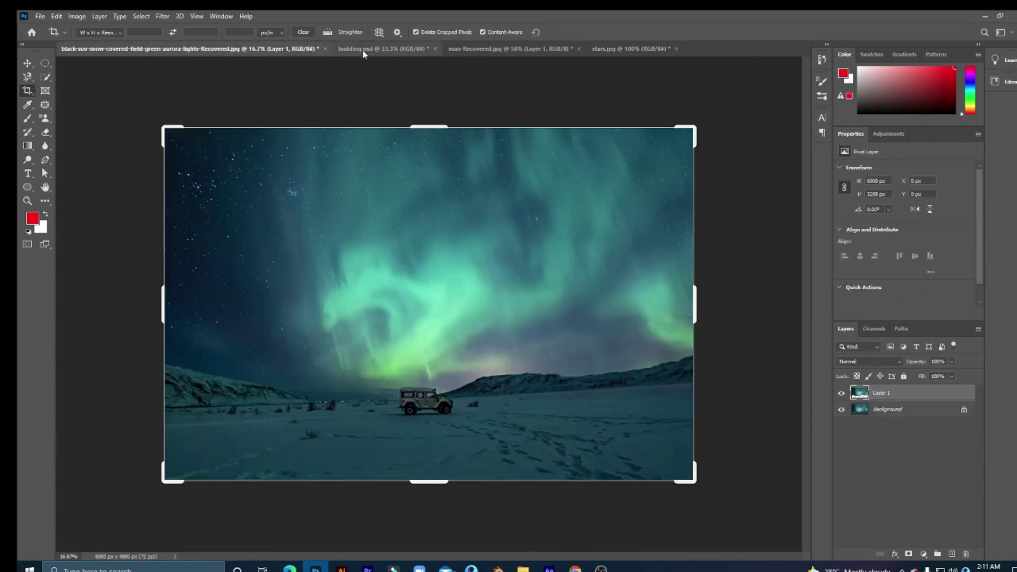
pyautogui.hotkey('ctrl', 'Tab')
pyautogui.press('v')
pyautogui.hotkey('ctrl', 'v')
# Step: Move and enlarge the stars layer to cover the sky
pyautogui.moveTo(429, 305); pyautogui.dragTo(353, 168)
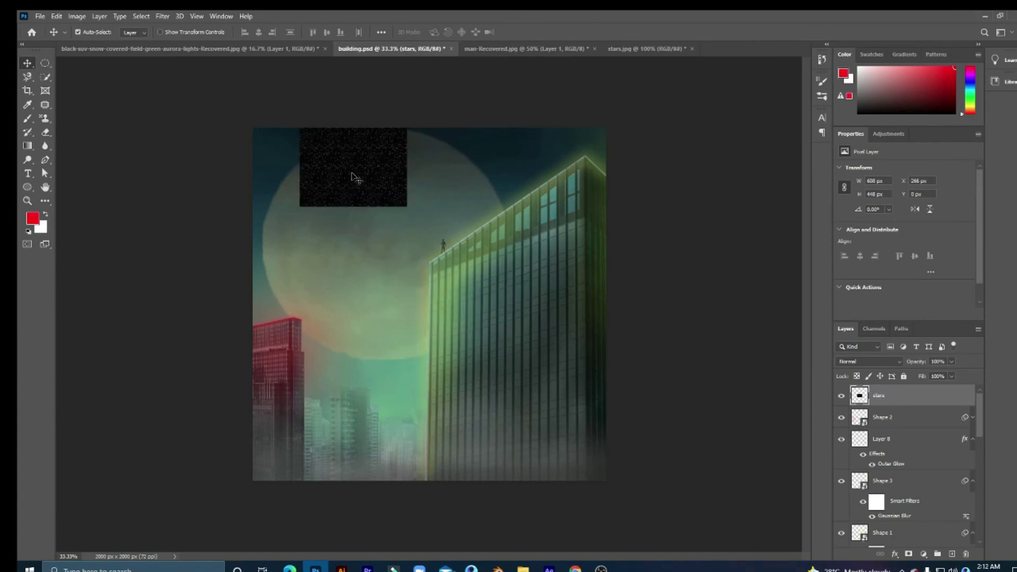
pyautogui.hotkey('ctrl', 't')
pyautogui.moveTo(408, 209); pyautogui.dragTo(591, 343)
pyautogui.moveTo(298, 124); pyautogui.dragTo(247, 89)
pyautogui.press('Return')
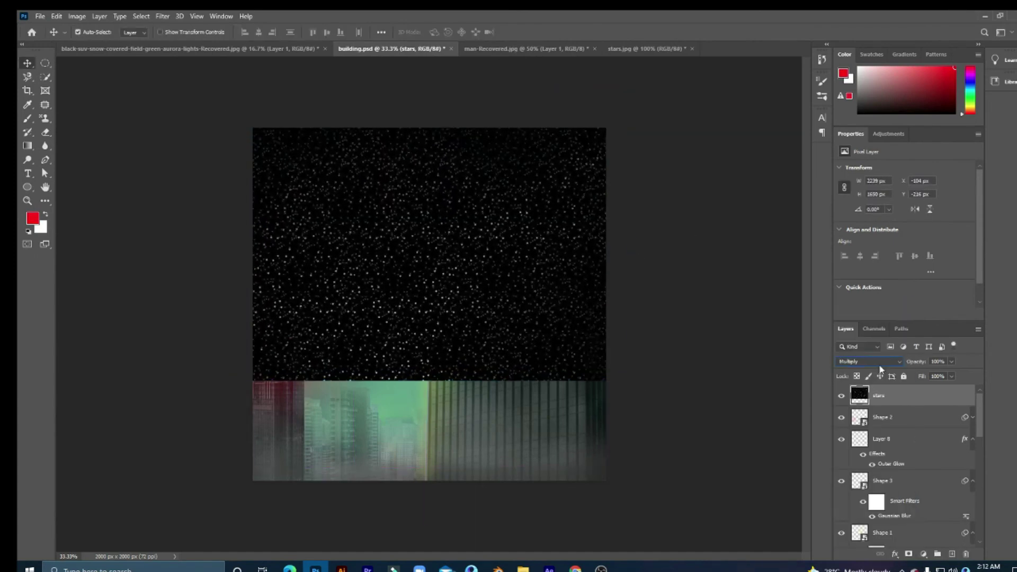
pyautogui.scroll(-5, 880, 363)
pyautogui.scroll(1, 881, 369)
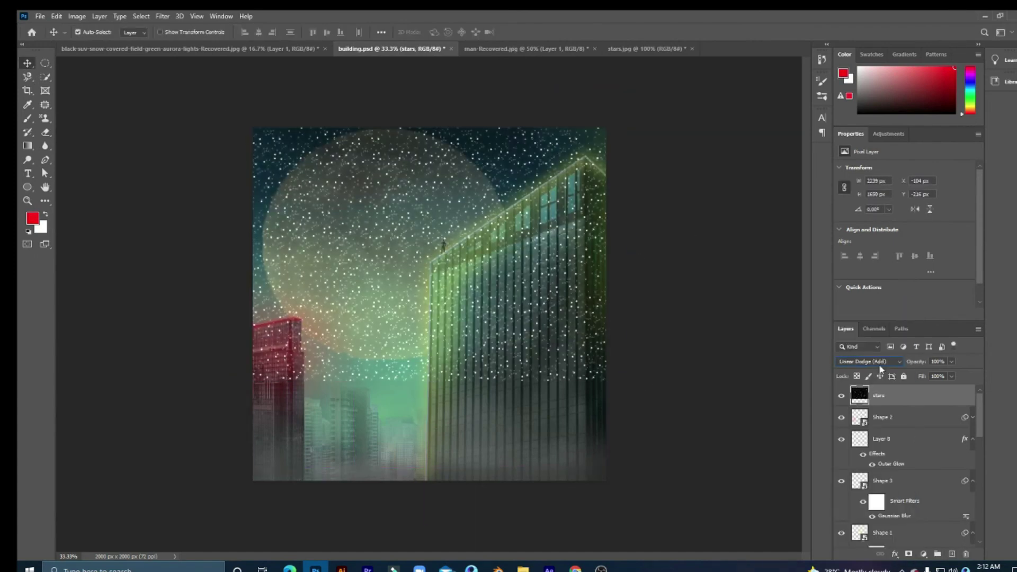
pyautogui.hotkey('ctrl', 't')
pyautogui.moveTo(431, 382); pyautogui.dragTo(433, 490)
pyautogui.press('Return')
# Step: Add a layer mask to the stars and paint black over the buildings
pyautogui.click(909, 554)
pyautogui.press('b')
pyautogui.press('0')
pyautogui.hotkey('shift', '0')
pyautogui.moveTo(535, 382); pyautogui.dragTo(260, 373)
pyautogui.press(']')
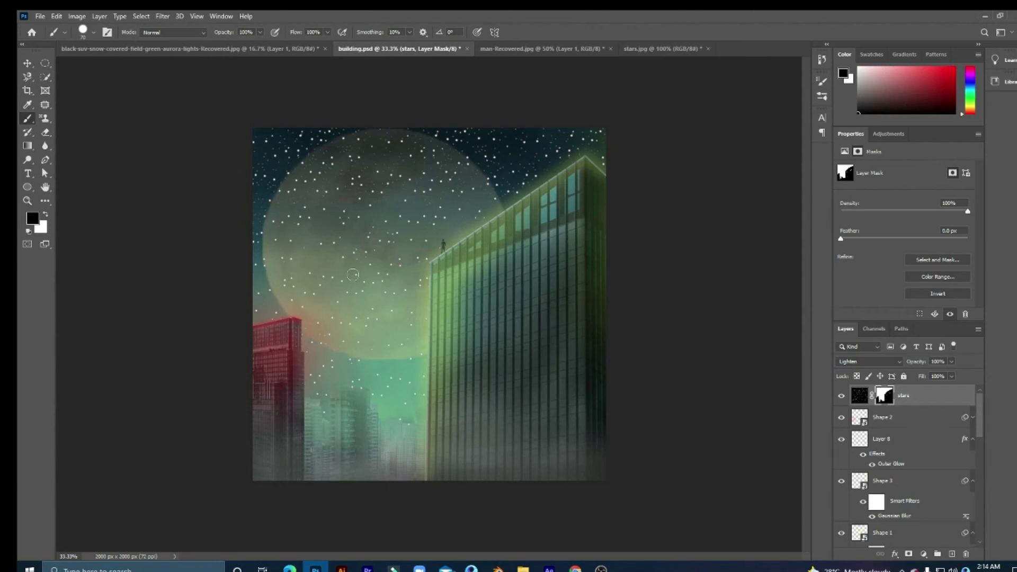
# Step: Set a green foreground with brush opacity 5% and flow 13%
pyautogui.click(859, 395)
pyautogui.click(31, 219)
pyautogui.click(708, 351)
pyautogui.click(904, 300)
pyautogui.press('0')
pyautogui.press('5')
pyautogui.hotkey('shift', '1')
pyautogui.hotkey('shift', '3')
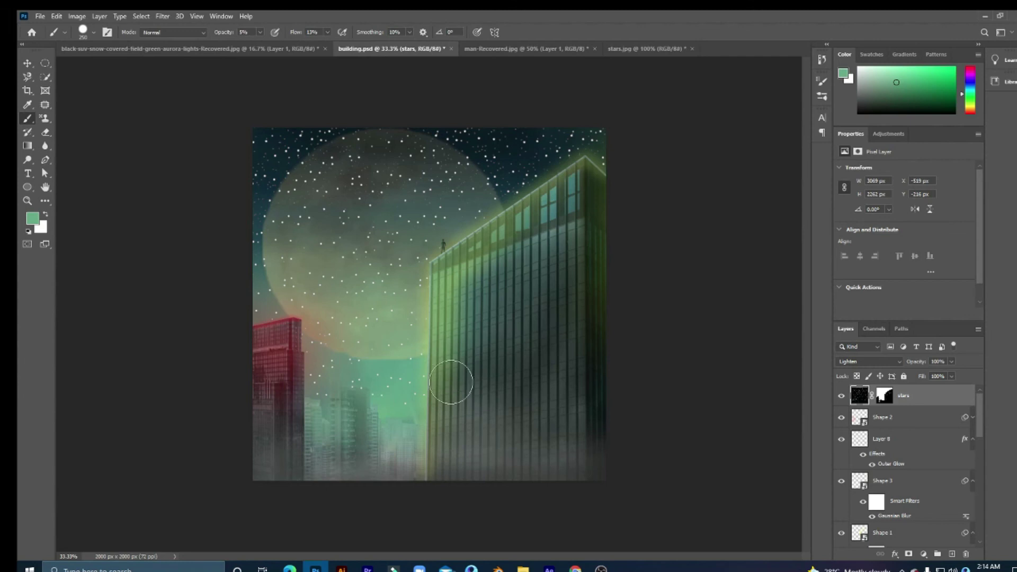
# Step: Paint black on the stars mask at full opacity to erase stars over the moon
pyautogui.click(884, 395)
pyautogui.press('d')
pyautogui.press('0')
pyautogui.moveTo(345, 182); pyautogui.dragTo(317, 225)
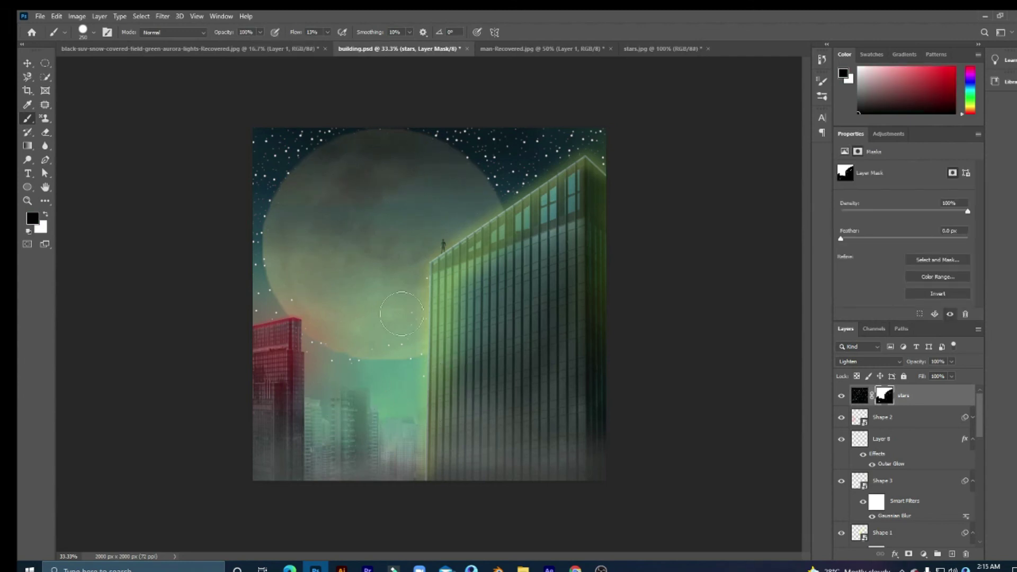
# Step: Create a new empty layer named 'star mask' above the stars
pyautogui.click(859, 395)
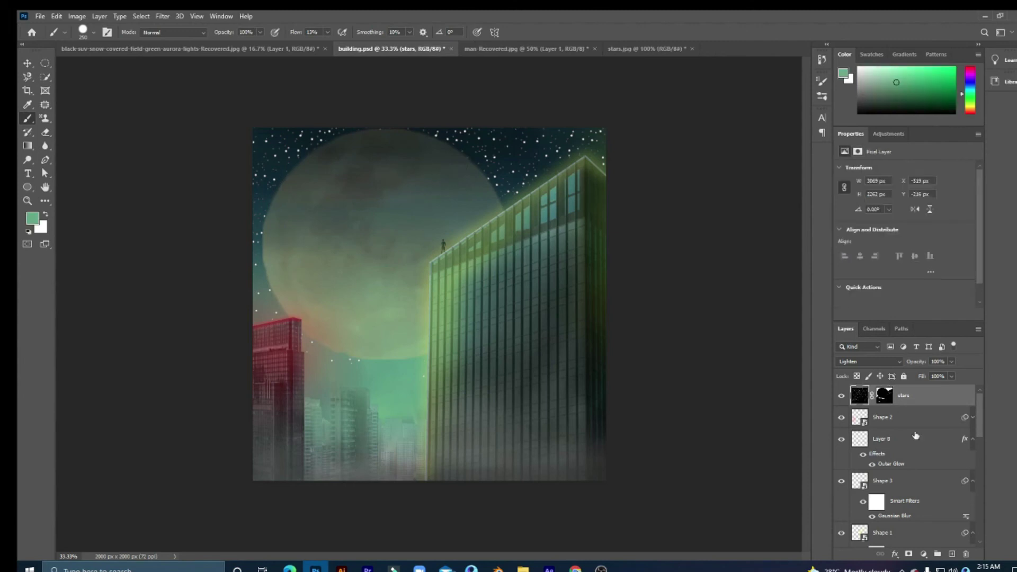
pyautogui.hotkey('ctrl', 'shift', 'alt', 'n')
pyautogui.doubleClick(894, 395)
pyautogui.press('Return')
# Step: Switch the foreground between dark teal and green, with brush opacity at 6%
pyautogui.click(843, 73)
pyautogui.click(901, 302)
pyautogui.press('0')
pyautogui.press('6')
pyautogui.click(32, 218)
pyautogui.click(711, 356)
pyautogui.click(901, 313)
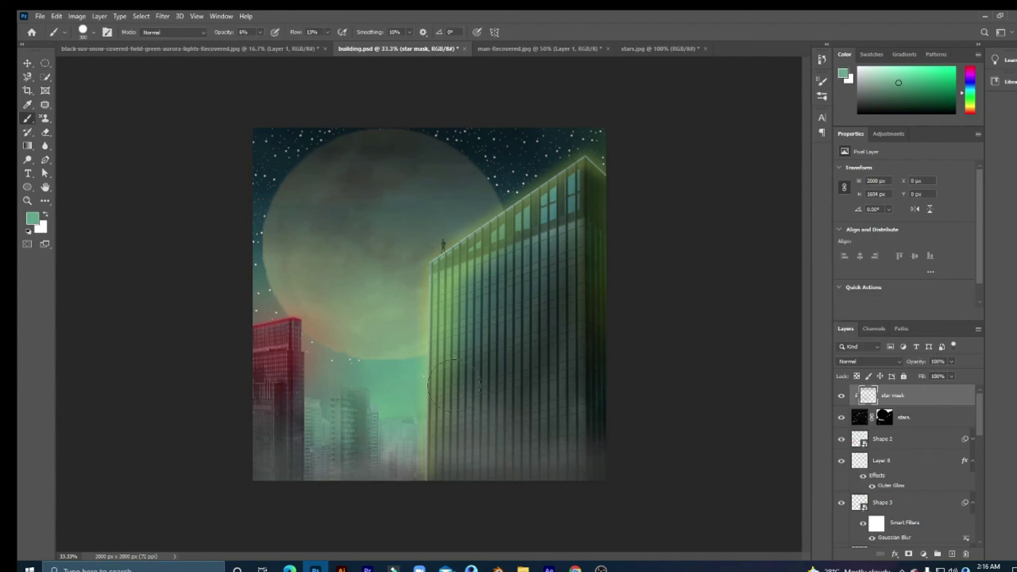
pyautogui.click(32, 217)
pyautogui.click(752, 420)
pyautogui.click(901, 302)
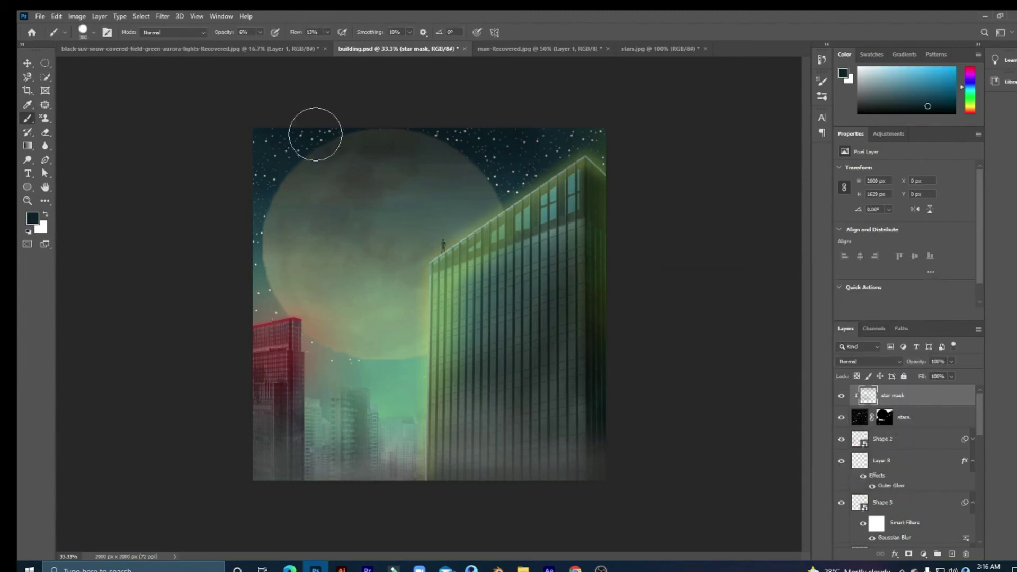
# Step: Lower the stars layer's opacity to about 70%
pyautogui.click(900, 417)
pyautogui.click(952, 362)
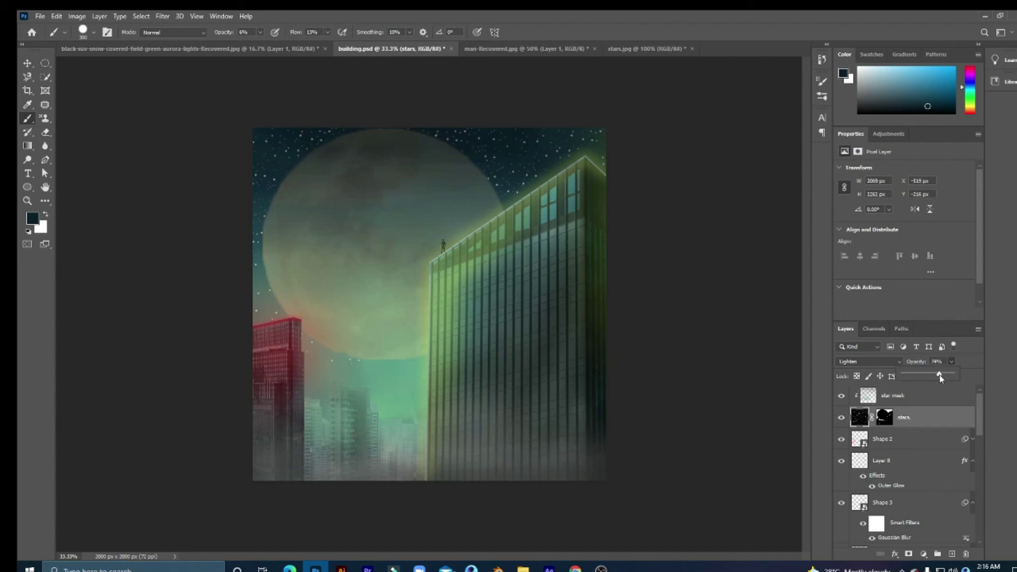
pyautogui.moveTo(933, 375); pyautogui.dragTo(938, 375)
pyautogui.click(952, 362)
# Step: Select Layer 6, then Layer 3, and lower Layer 3's fill slightly
pyautogui.scroll(-3, 900, 466)
pyautogui.click(899, 477)
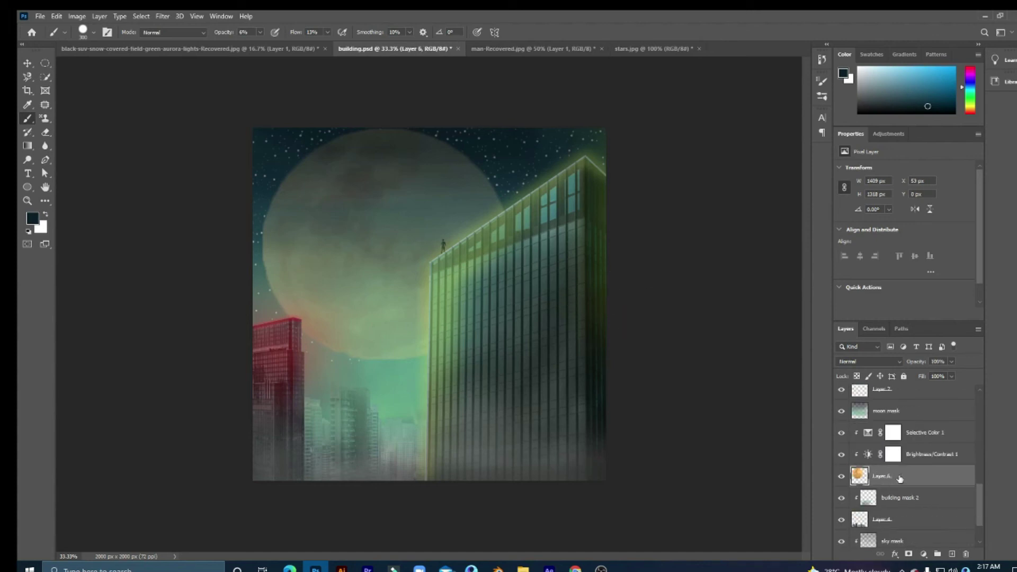
pyautogui.press('v')
pyautogui.scroll(3, 900, 451)
pyautogui.click(900, 417)
pyautogui.click(951, 376)
pyautogui.moveTo(954, 389); pyautogui.dragTo(947, 391)
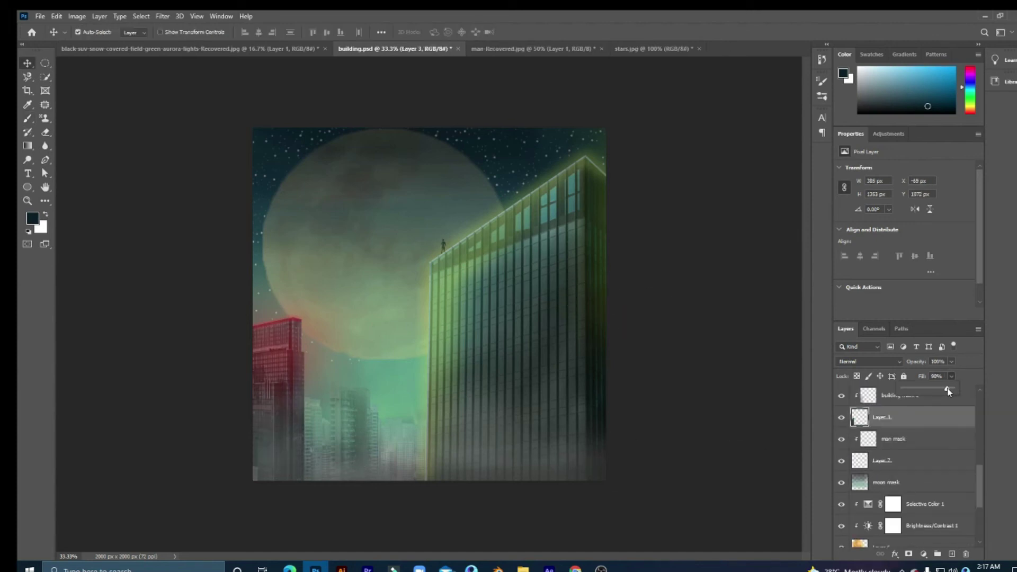
pyautogui.hotkey('alt', '[')
pyautogui.hotkey('alt', '[')
pyautogui.hotkey('alt', '[')
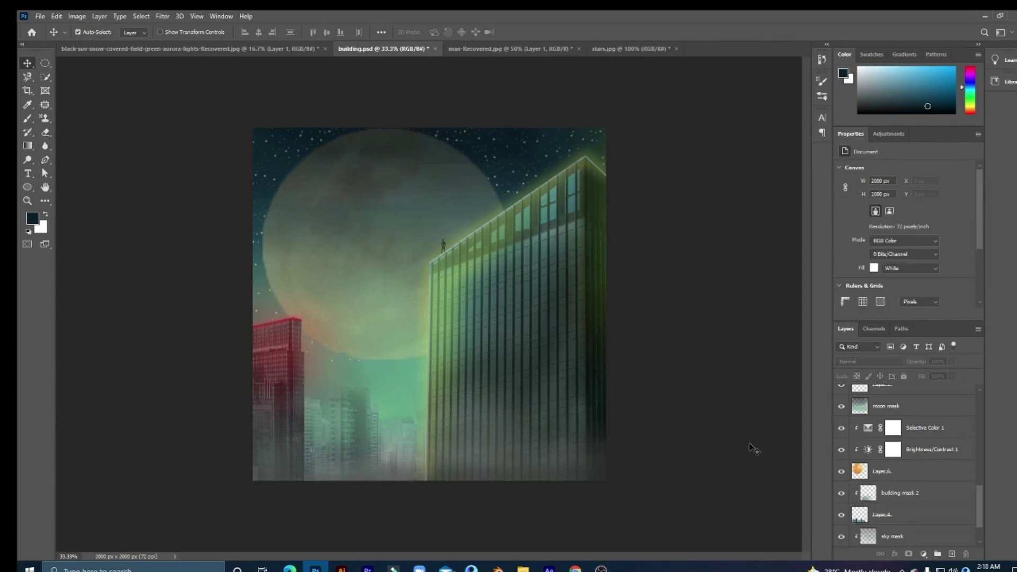
# Step: Select the star mask layer at the top of the stack and add a new empty layer above it
pyautogui.scroll(3, 906, 467)
pyautogui.click(904, 441)
pyautogui.click(668, 411)
pyautogui.hotkey('ctrl', 'z')
pyautogui.click(744, 404)
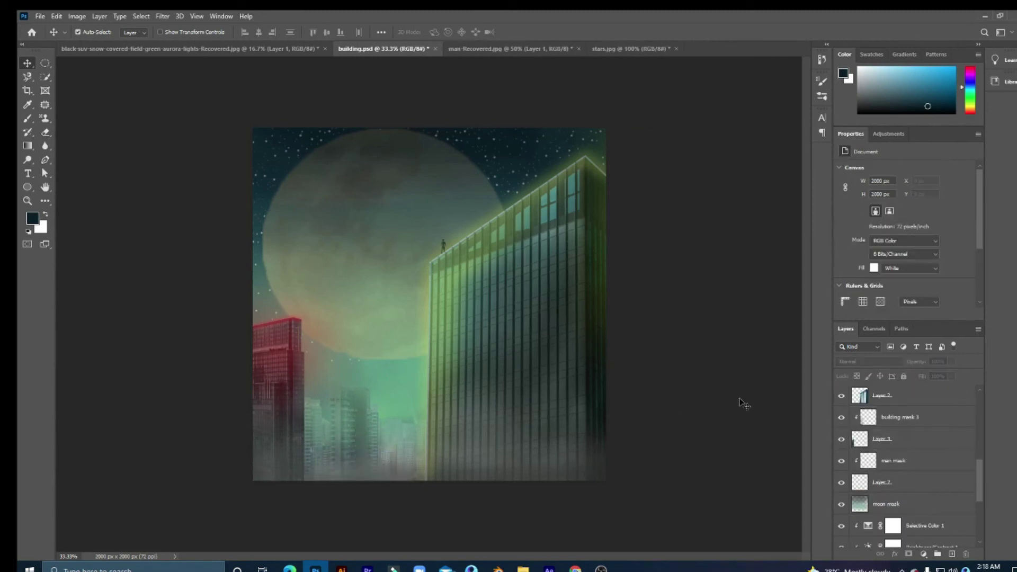
pyautogui.scroll(2, 911, 477)
pyautogui.scroll(2, 912, 488)
pyautogui.scroll(2, 912, 504)
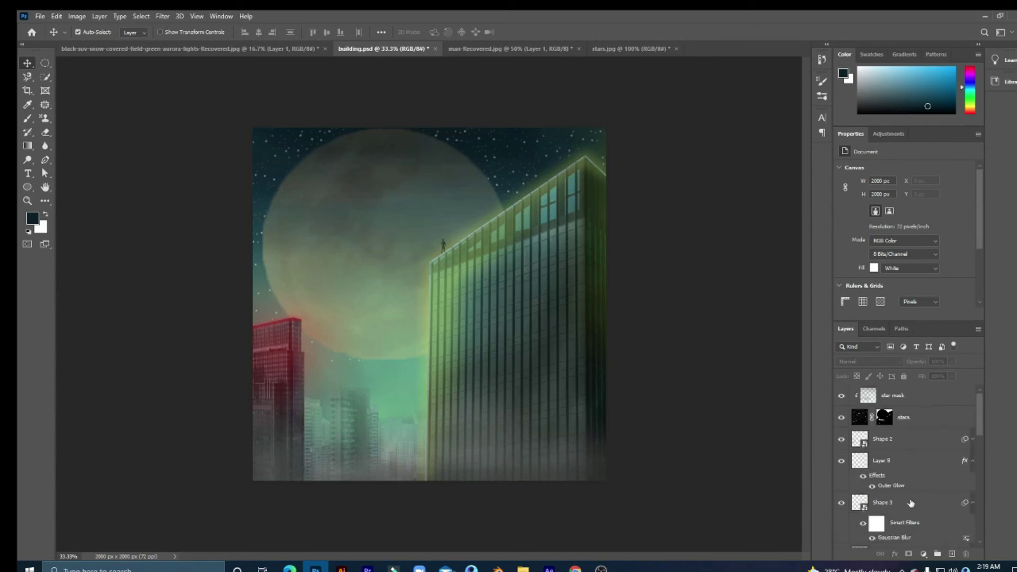
pyautogui.click(957, 400)
pyautogui.moveTo(980, 413); pyautogui.dragTo(989, 520)
pyautogui.click(952, 554)
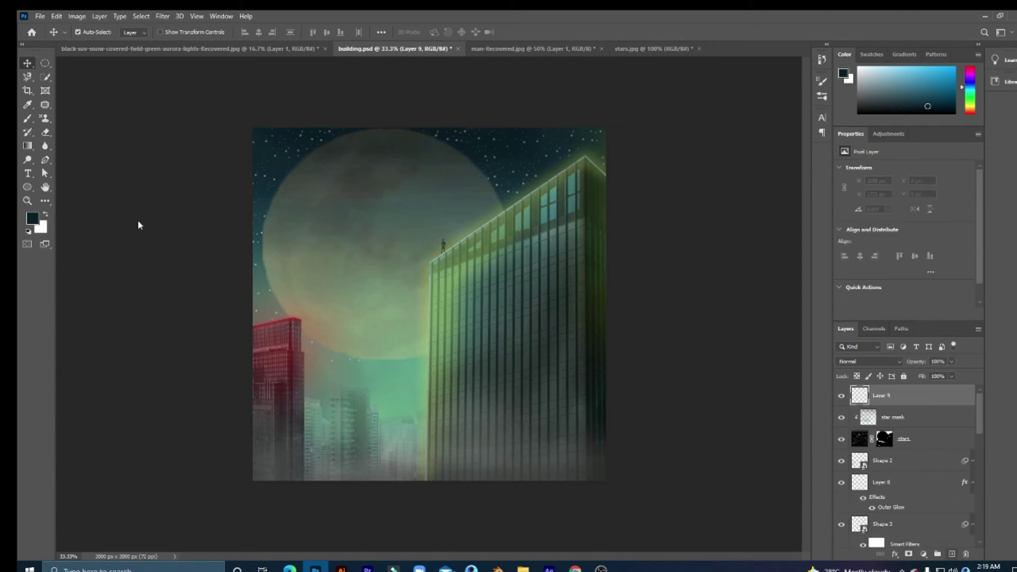
# Step: Draw a closed pen-tool band shape along the bottom of the city
pyautogui.press('p')
pyautogui.click(235, 475)
pyautogui.click(619, 457)
pyautogui.click(633, 514)
pyautogui.click(201, 542)
pyautogui.click(212, 491)
pyautogui.click(235, 476)
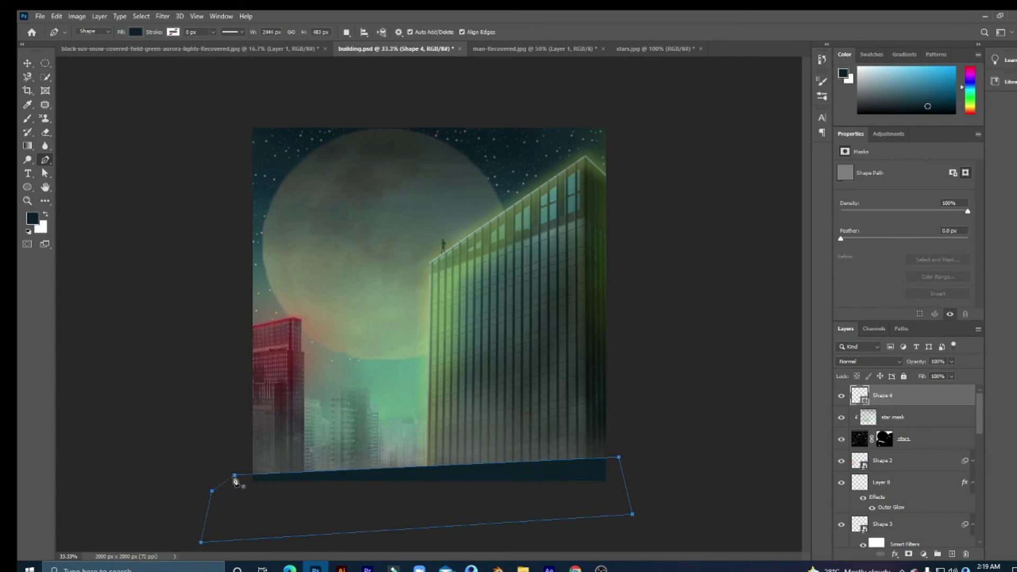
pyautogui.press('Return')
# Step: Fill the bottom band shape with a custom crimson colour
pyautogui.click(136, 31)
pyautogui.click(201, 52)
pyautogui.click(805, 317)
pyautogui.click(787, 339)
pyautogui.click(897, 303)
# Step: Convert the crimson band to a Smart Object and apply a ~516 px Gaussian Blur
pyautogui.press('v')
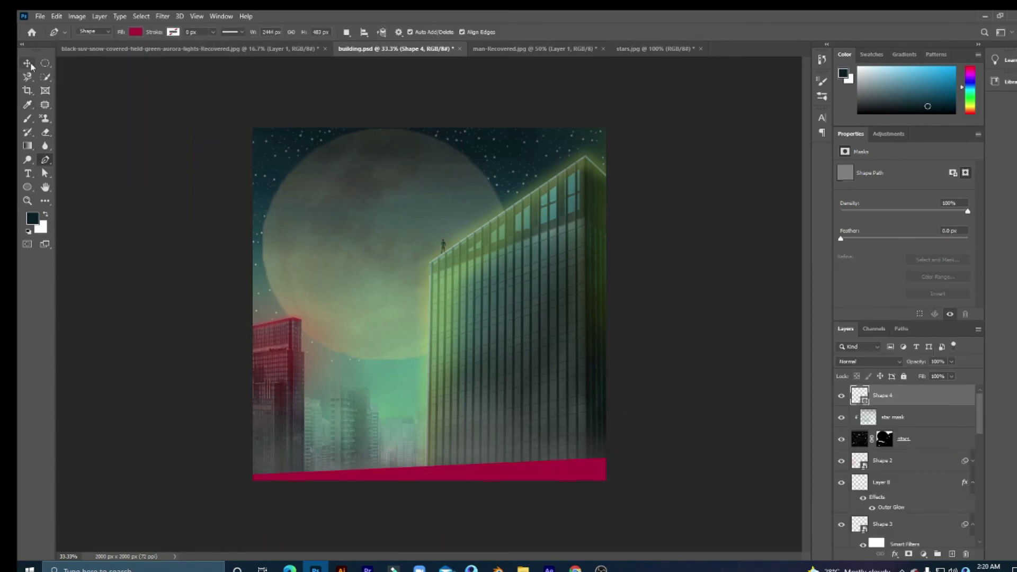
pyautogui.click(162, 16)
pyautogui.click(325, 194)
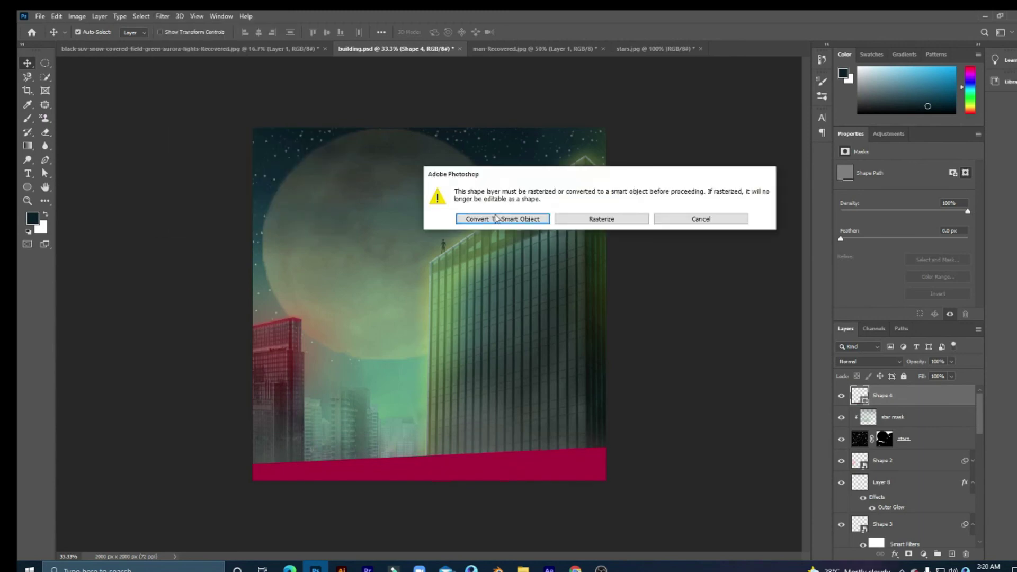
pyautogui.click(503, 217)
pyautogui.moveTo(645, 287); pyautogui.dragTo(652, 287)
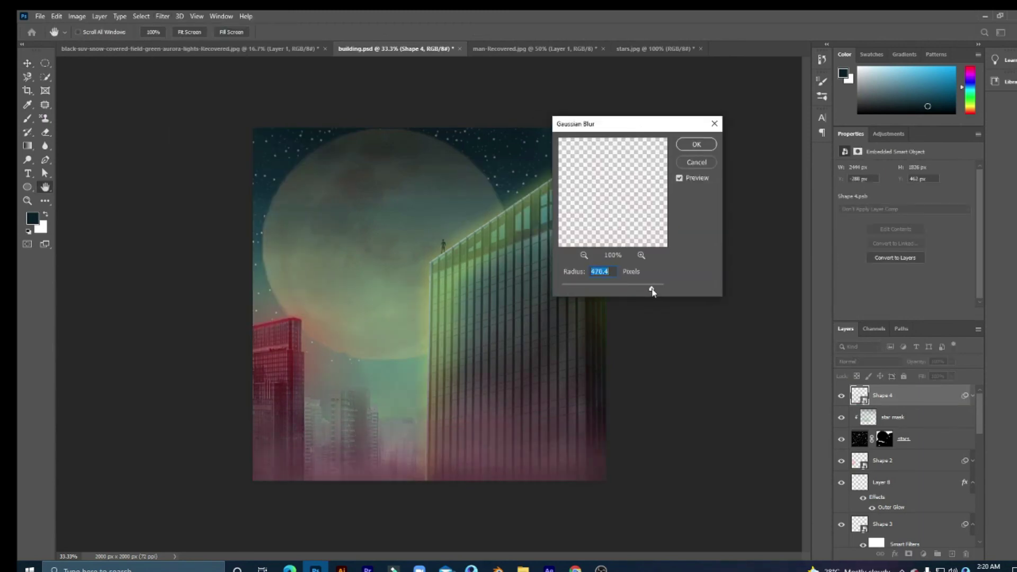
pyautogui.press('Return')
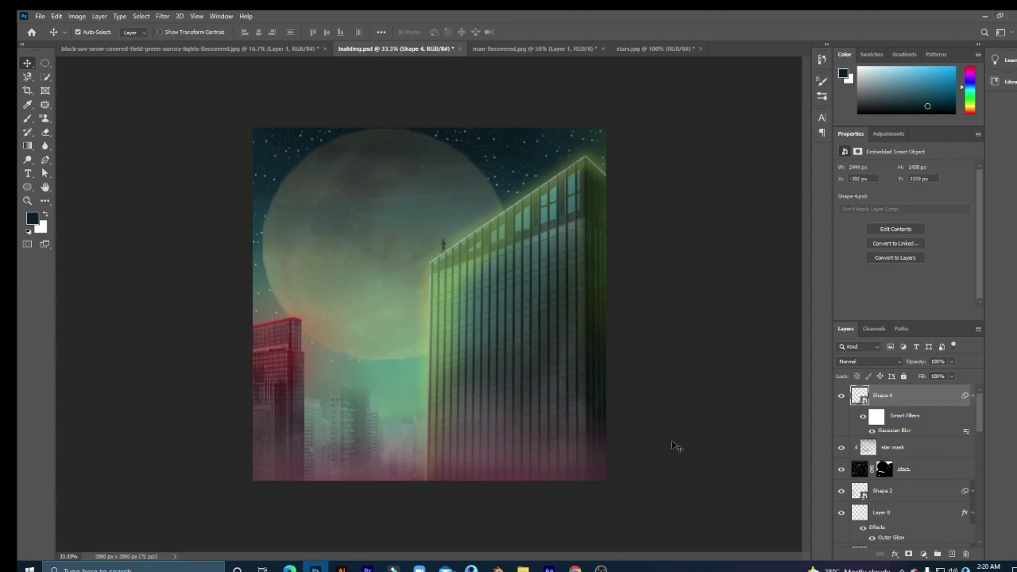
# Step: Add a new layer with a second pen shape filled yellow
pyautogui.click(974, 398)
pyautogui.hotkey('ctrl', 'shift', 'alt', 'n')
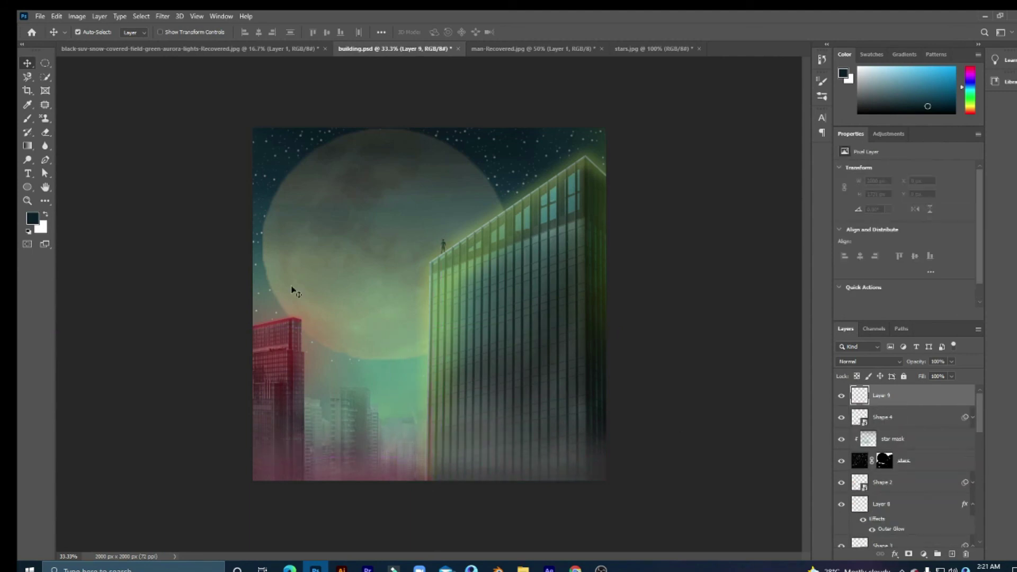
pyautogui.press('p')
pyautogui.click(363, 495)
pyautogui.click(135, 32)
# Step: Gaussian-blur the yellow shape and move the glow down and right beside the tower
pyautogui.click(163, 15)
pyautogui.click(318, 175)
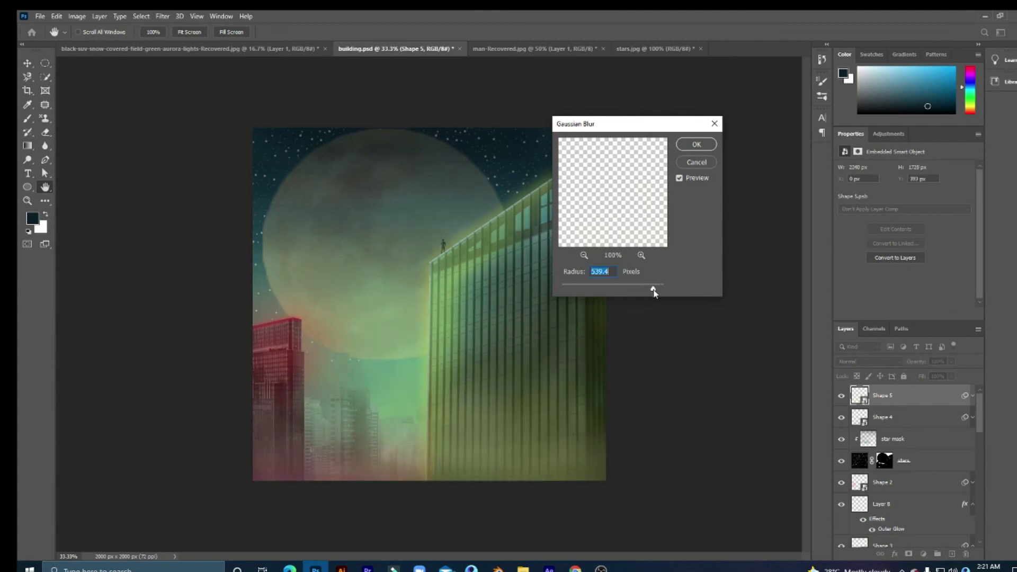
pyautogui.click(690, 151)
pyautogui.press('v')
pyautogui.moveTo(477, 366); pyautogui.dragTo(498, 490)
pyautogui.click(538, 502)
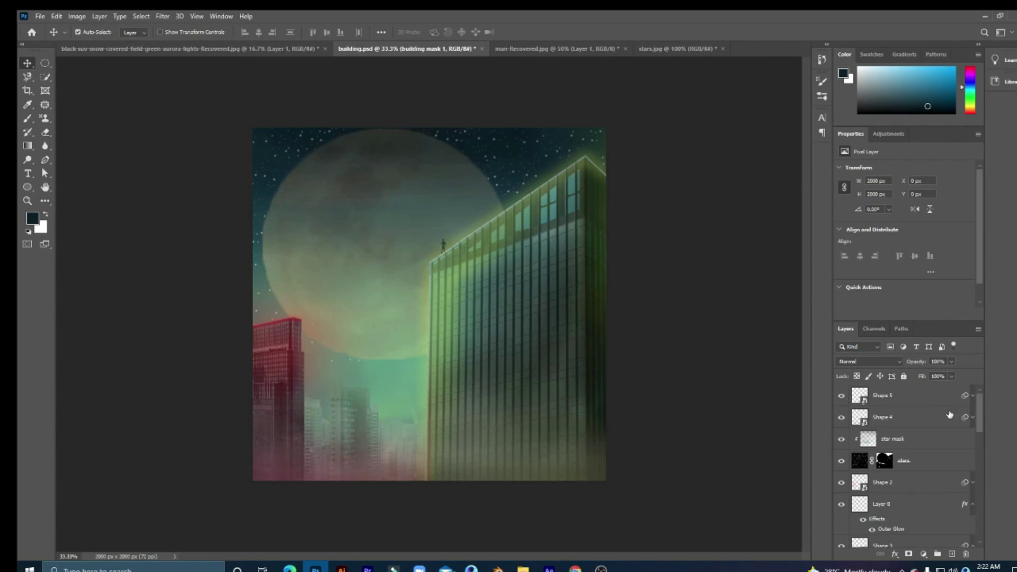
pyautogui.scroll(-10, 901, 466)
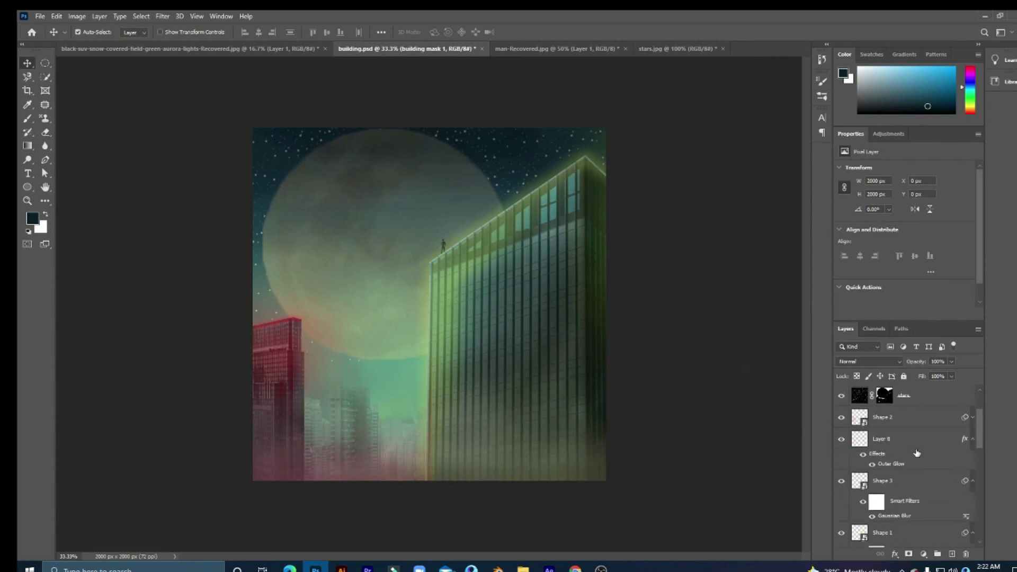
# Step: Set up a soft brush with a green foreground colour
pyautogui.click(28, 119)
pyautogui.click(32, 218)
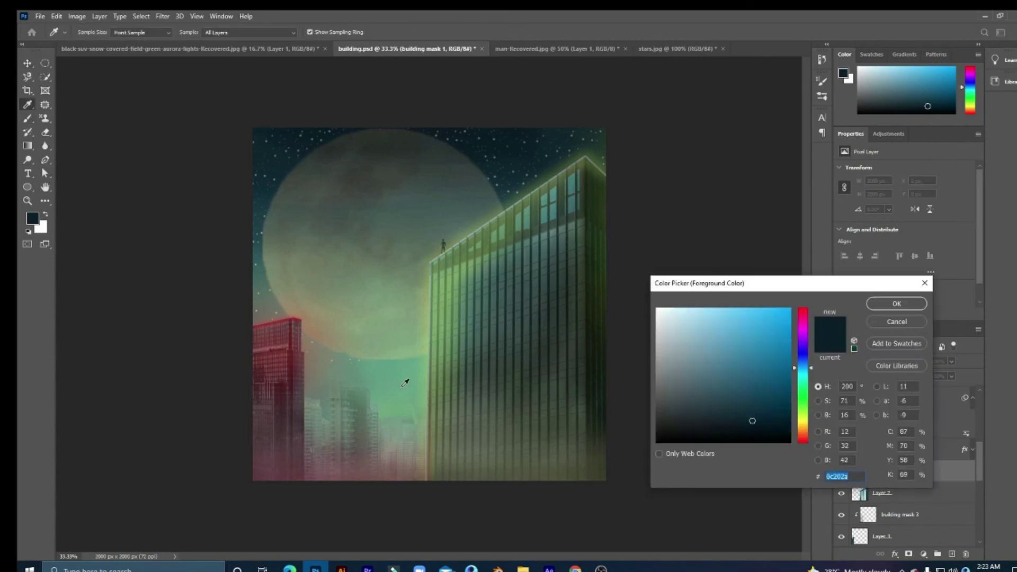
pyautogui.click(719, 353)
pyautogui.click(899, 302)
pyautogui.rightClick(504, 307)
pyautogui.moveTo(631, 346); pyautogui.dragTo(608, 347)
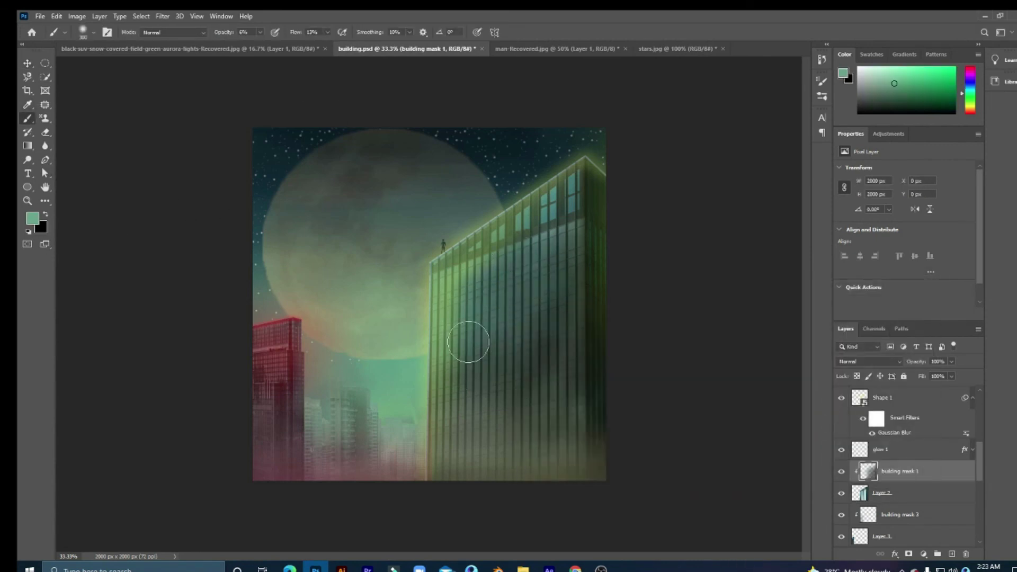
pyautogui.press('x')
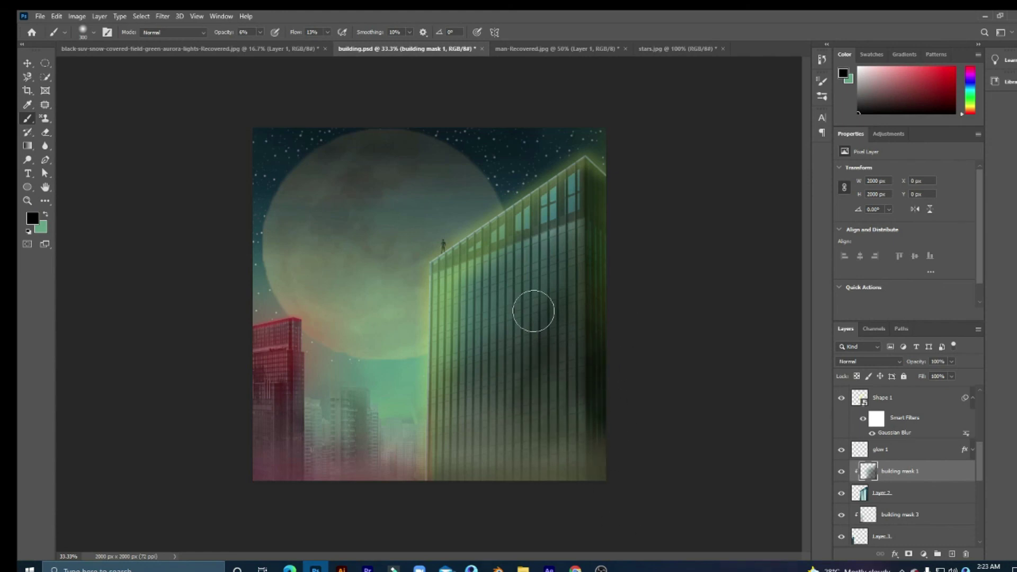
pyautogui.press('x')
# Step: Enlarge the brush and clip the moon mask layer onto the moon
pyautogui.scroll(-5, 911, 456)
pyautogui.click(911, 514)
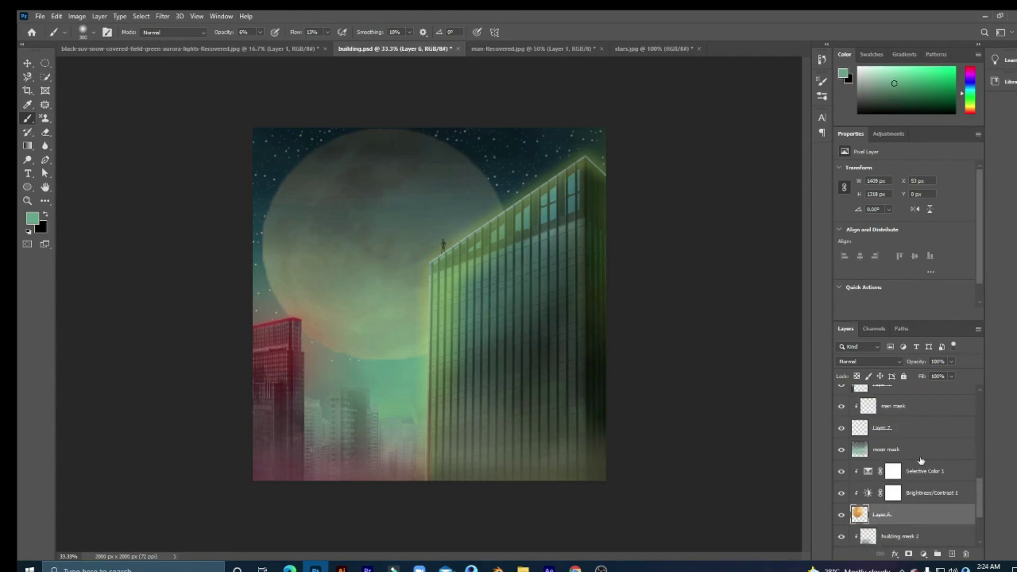
pyautogui.click(920, 453)
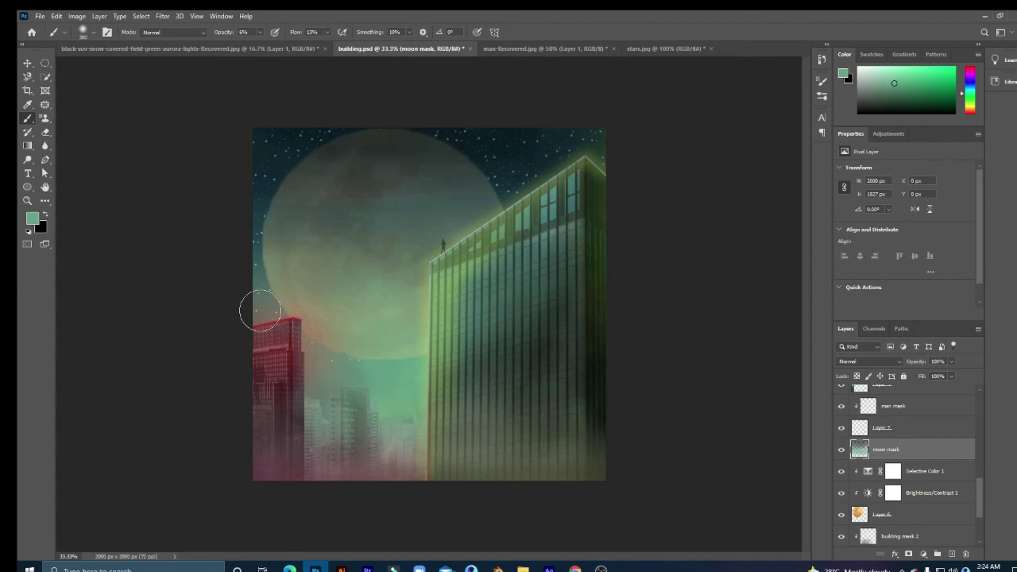
pyautogui.press(']')
pyautogui.press(']')
pyautogui.press(']')
pyautogui.press('x')
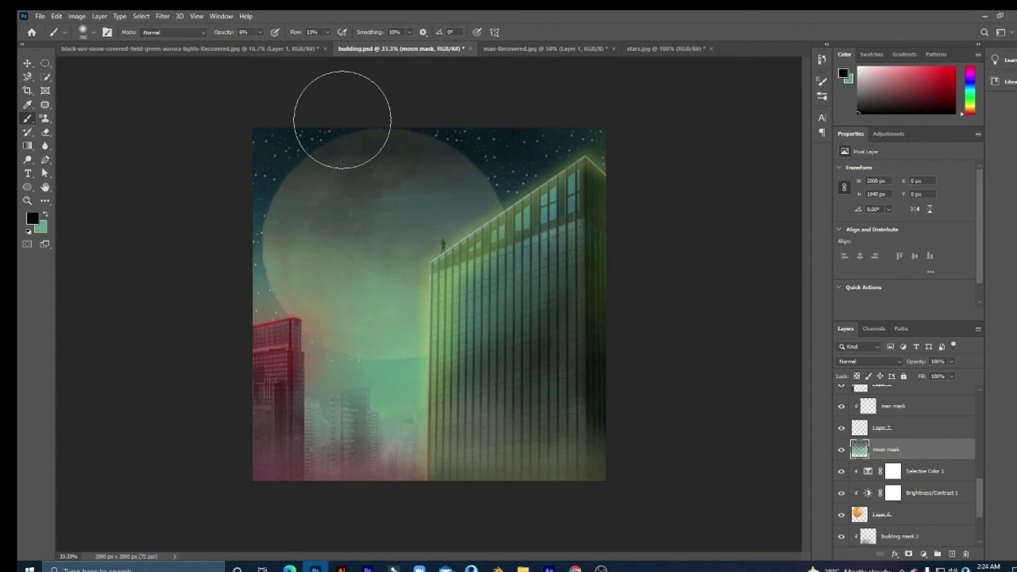
pyautogui.press('x')
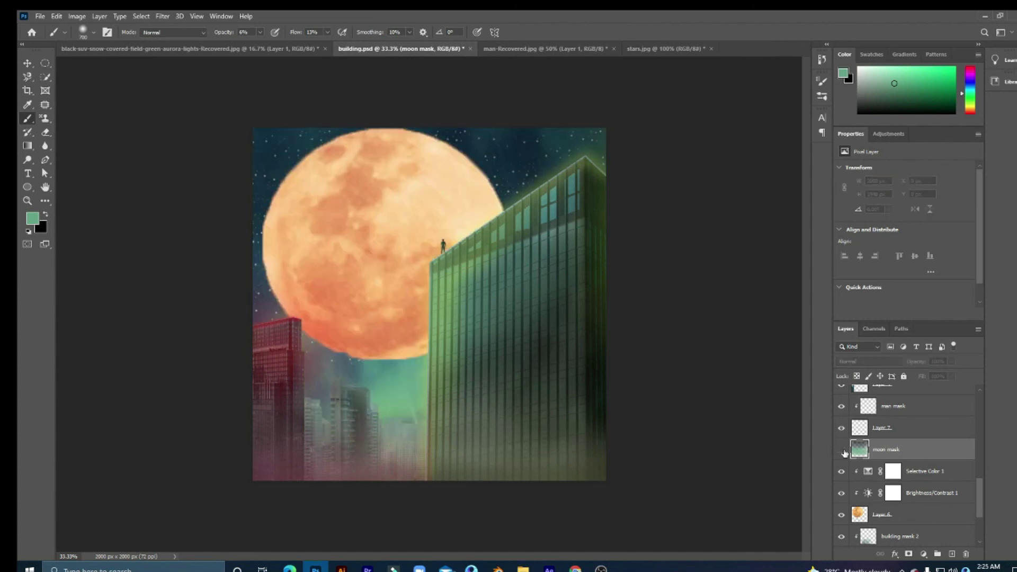
pyautogui.hotkey('ctrl', 'alt', 'g')
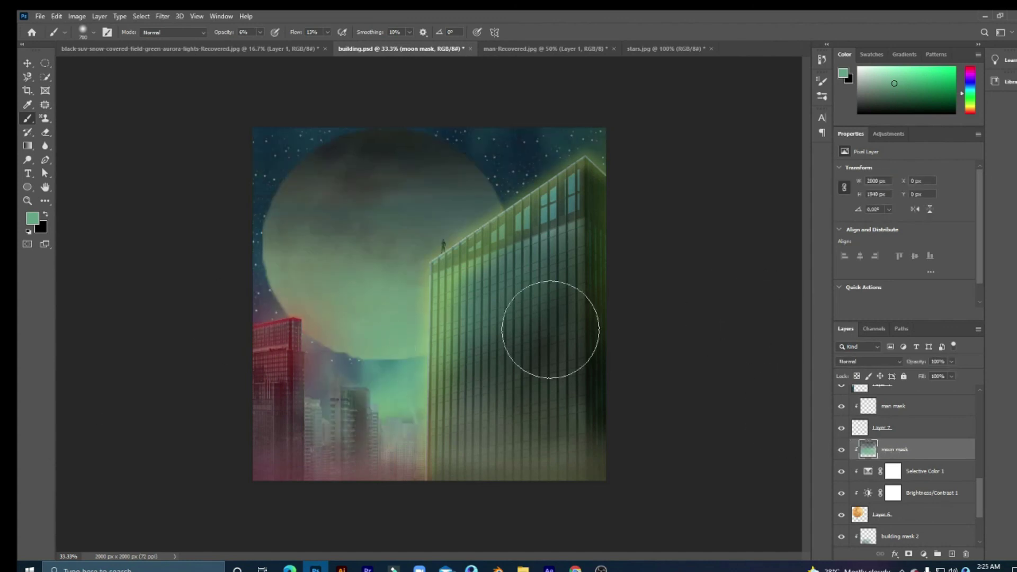
# Step: Paint soft haze on the sky mask and building mask 3 and 1 layers
pyautogui.press('x')
pyautogui.hotkey('alt', '[')
pyautogui.hotkey('alt', '[')
pyautogui.hotkey('alt', '[')
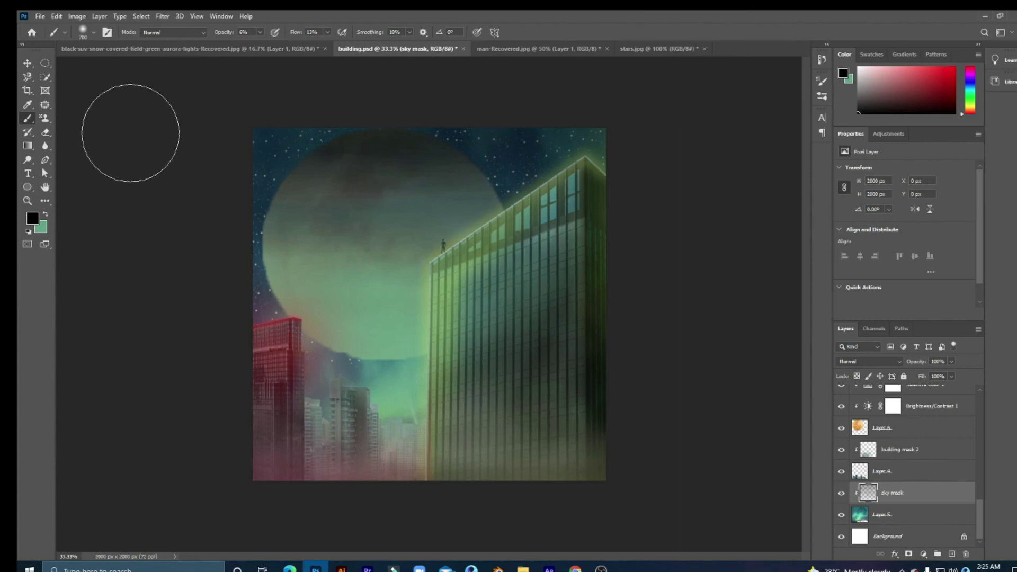
pyautogui.press('x')
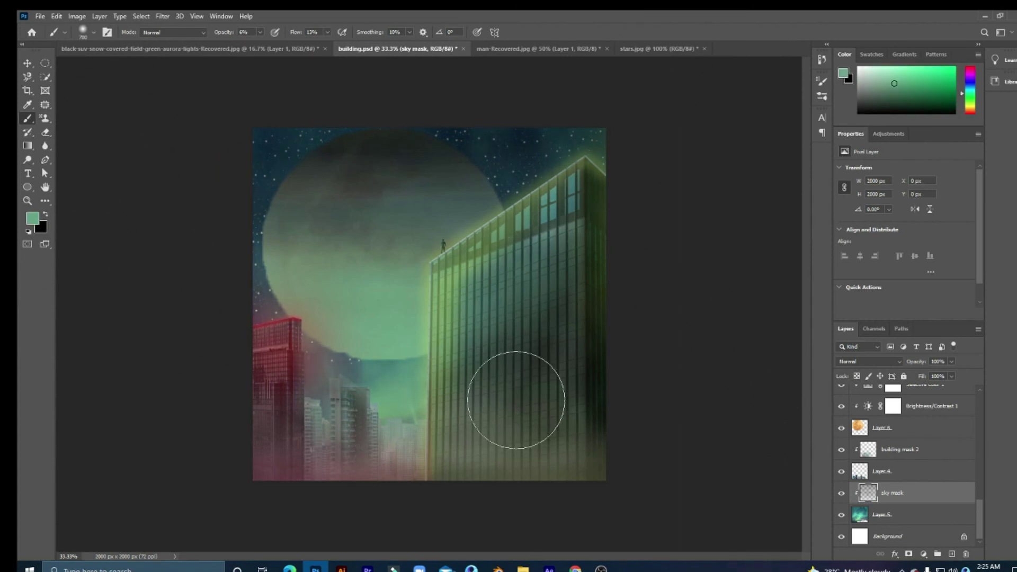
pyautogui.press('v')
pyautogui.hotkey('alt', ']')
pyautogui.hotkey('alt', ']')
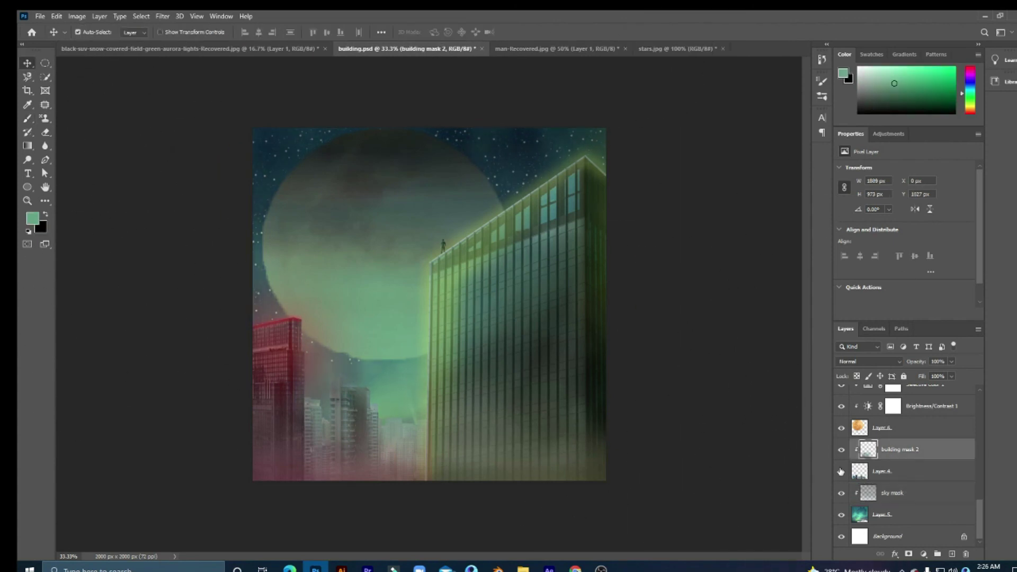
pyautogui.hotkey('alt', '[')
pyautogui.press('b')
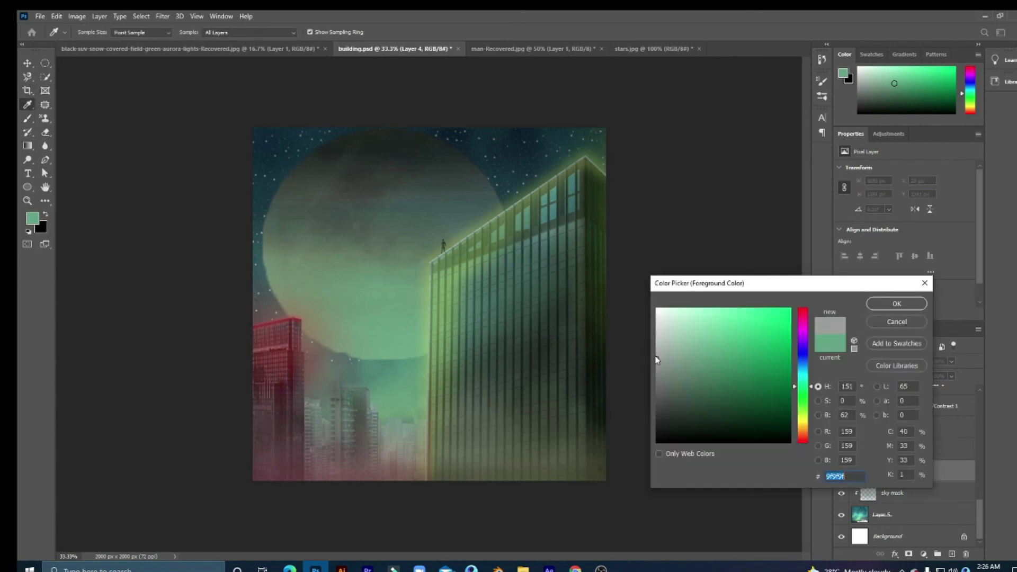
pyautogui.press('b')
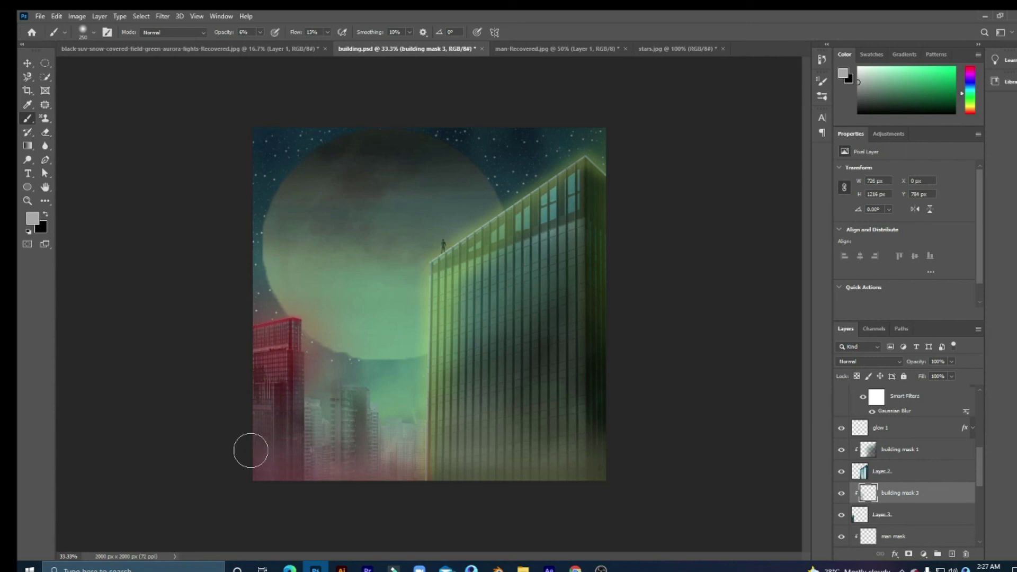
pyautogui.press('x')
pyautogui.press('x')
pyautogui.hotkey('alt', ']')
pyautogui.hotkey('alt', ']')
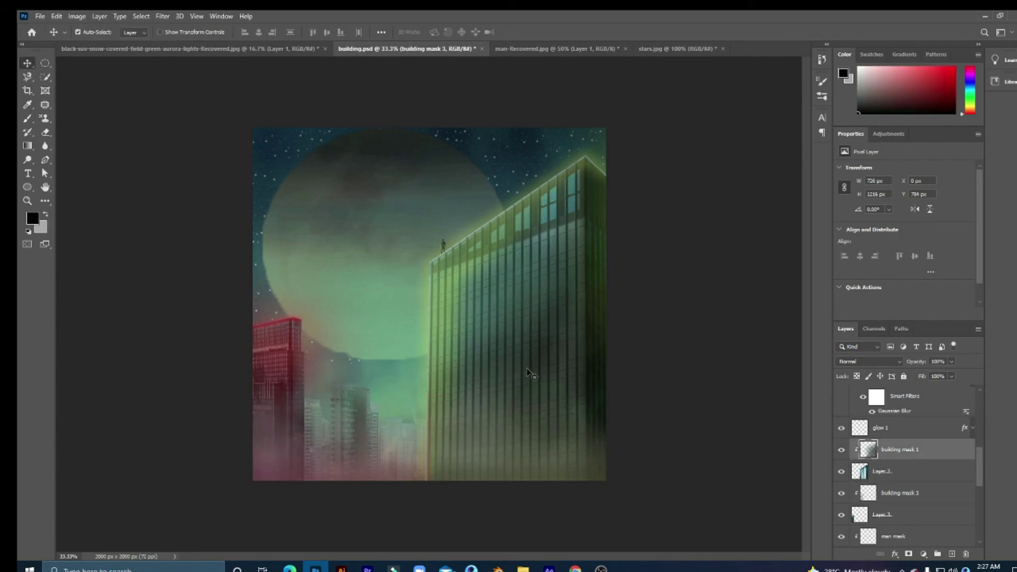
pyautogui.press(']')
pyautogui.press(']')
pyautogui.press(']')
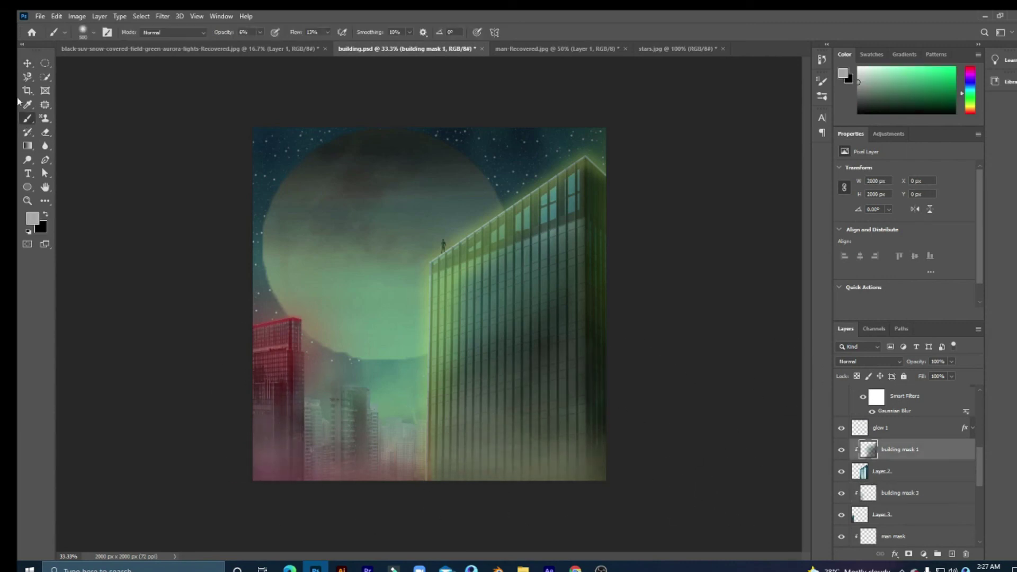
# Step: Paint soft green and grey haze on building mask 2 using the sampled glow colour
pyautogui.press('v')
pyautogui.click(341, 431)
pyautogui.scroll(-1, 907, 521)
pyautogui.scroll(-3, 908, 521)
pyautogui.click(901, 497)
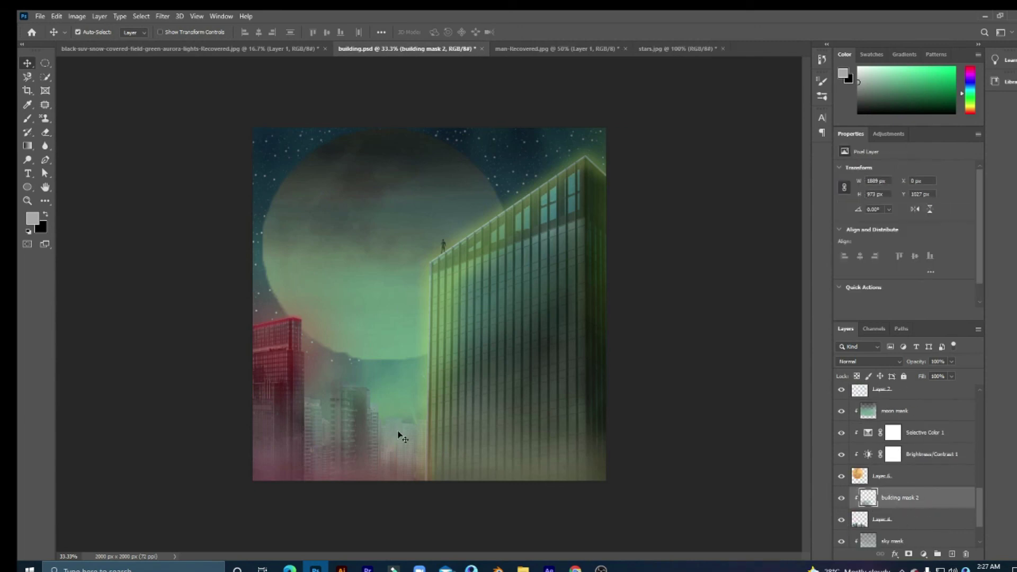
pyautogui.press('b')
pyautogui.press('x')
pyautogui.press('[')
pyautogui.press('[')
pyautogui.press('[')
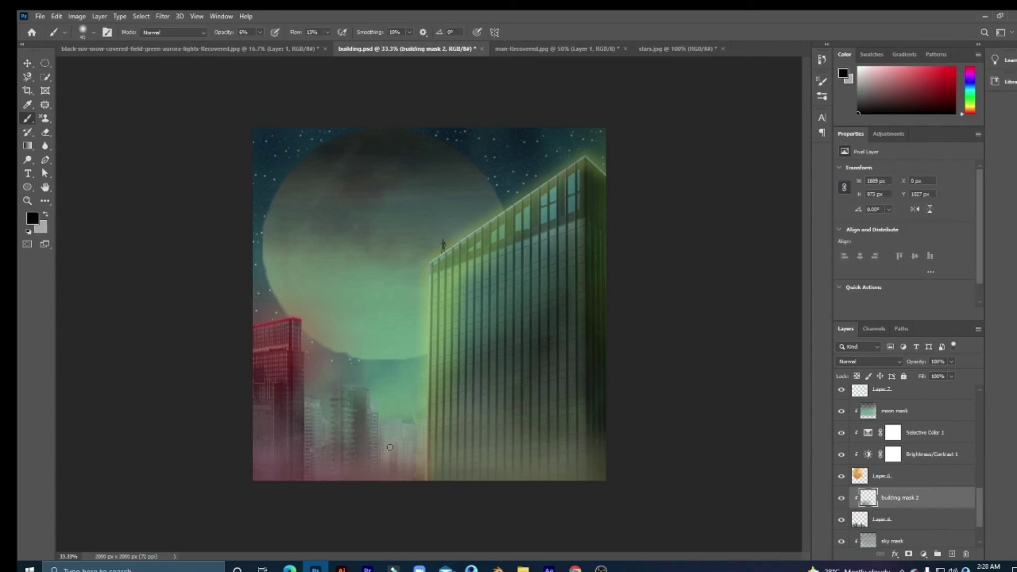
pyautogui.keyDown('alt'); pyautogui.click(346, 407); pyautogui.keyUp('alt')
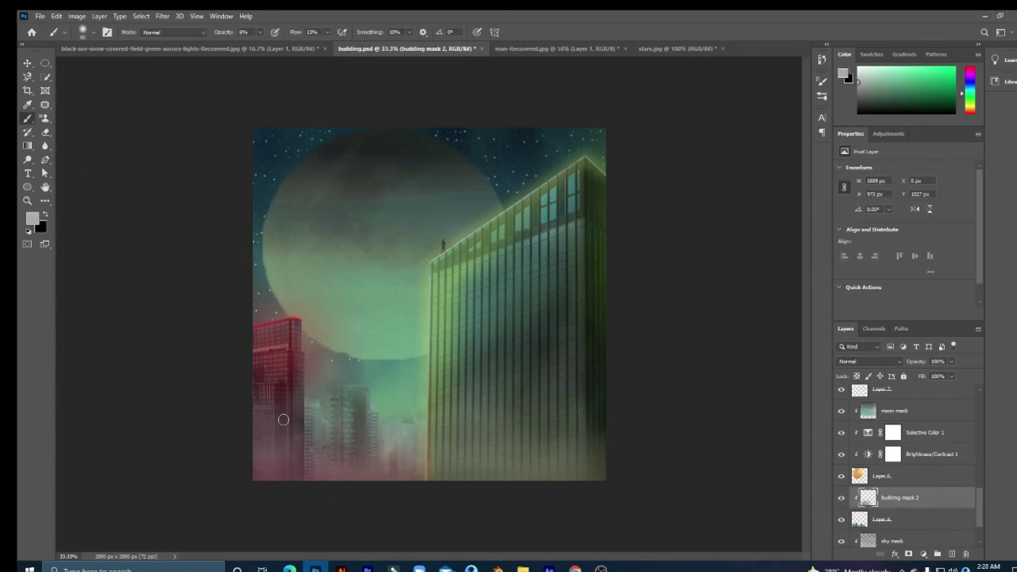
pyautogui.press(']')
pyautogui.press('x')
pyautogui.scroll(5, 907, 466)
# Step: Save, then group all layers into Group 1 and merge it into one layer
pyautogui.click(901, 395)
pyautogui.hotkey('ctrl', 's')
pyautogui.hotkey('ctrl', 'alt', 'a')
pyautogui.hotkey('ctrl', 'g')
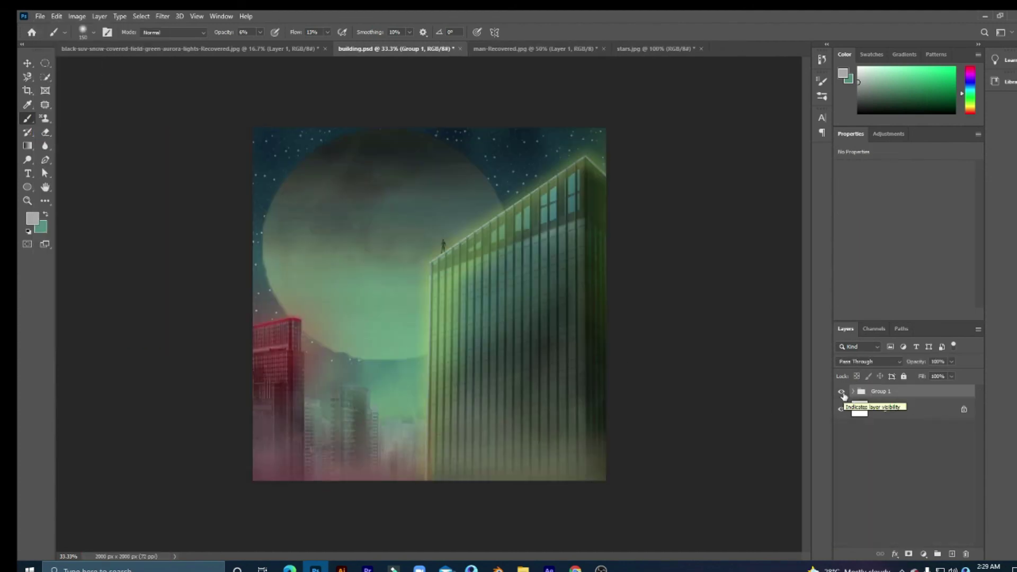
pyautogui.hotkey('ctrl', 'e')
# Step: Apply a Camera Raw Filter with neutral temperature, adjusted tint and reviewed detail settings
pyautogui.click(163, 16)
pyautogui.click(180, 70)
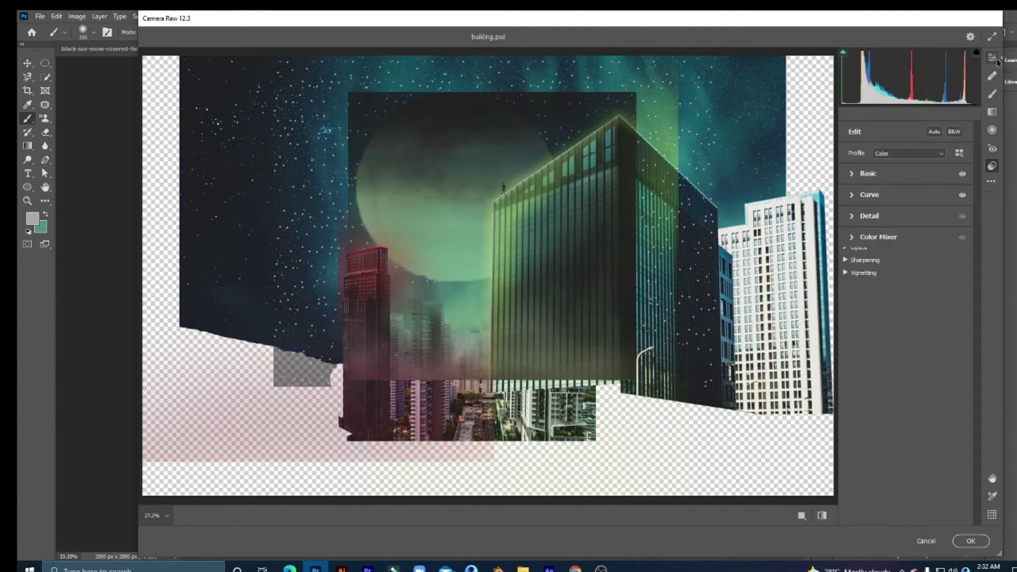
pyautogui.click(992, 57)
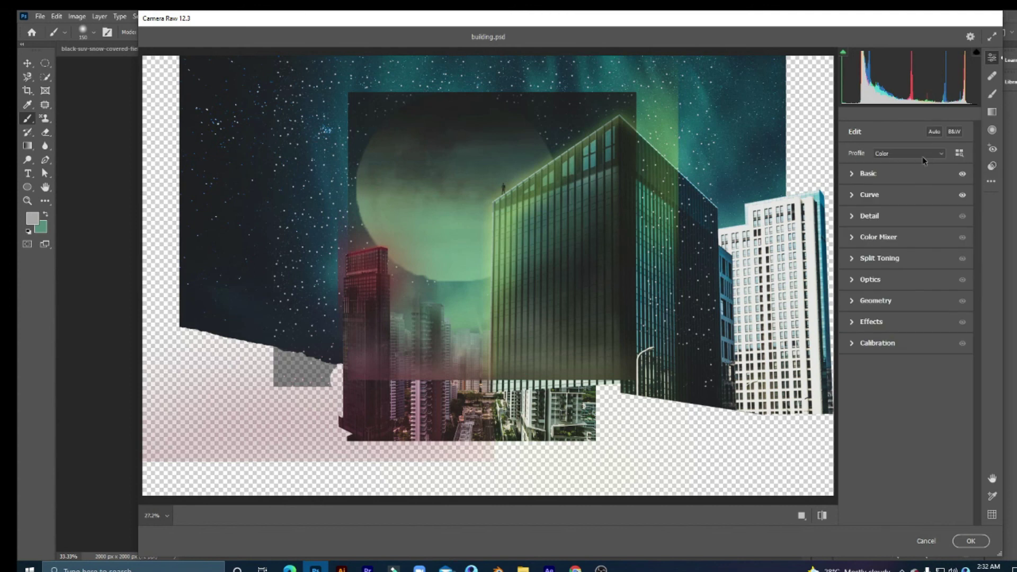
pyautogui.doubleClick(905, 214)
pyautogui.moveTo(907, 230); pyautogui.dragTo(910, 258)
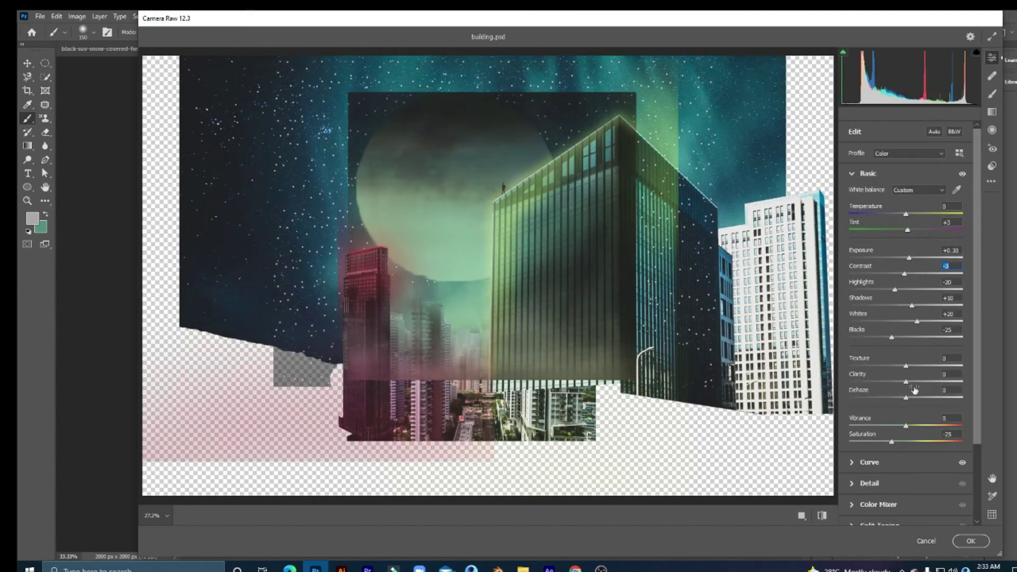
pyautogui.click(868, 174)
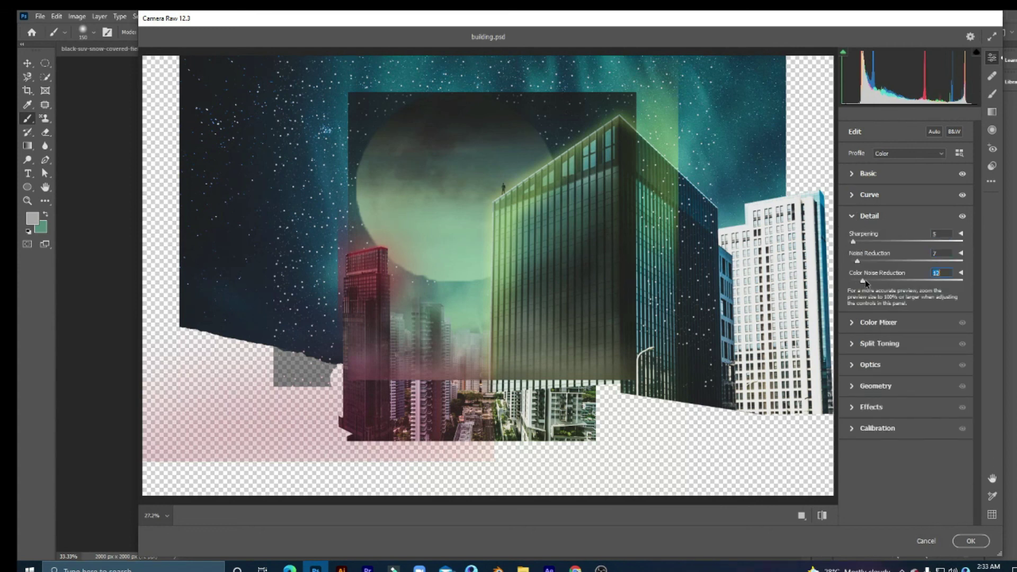
pyautogui.click(869, 194)
pyautogui.click(970, 541)
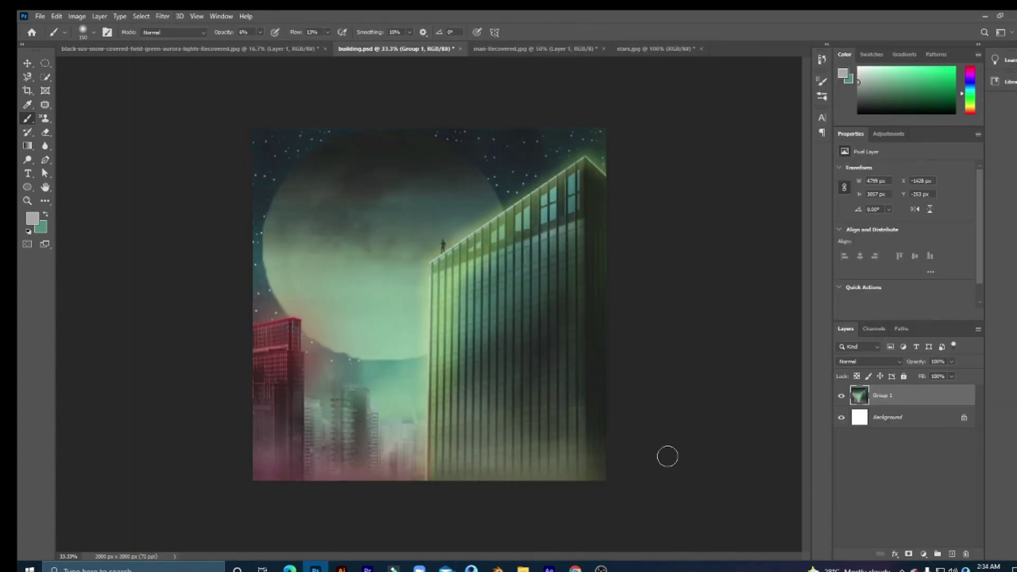
# Step: Close the four extra source documents and bring up the Export As settings
pyautogui.click(604, 49)
pyautogui.click(558, 48)
pyautogui.click(518, 215)
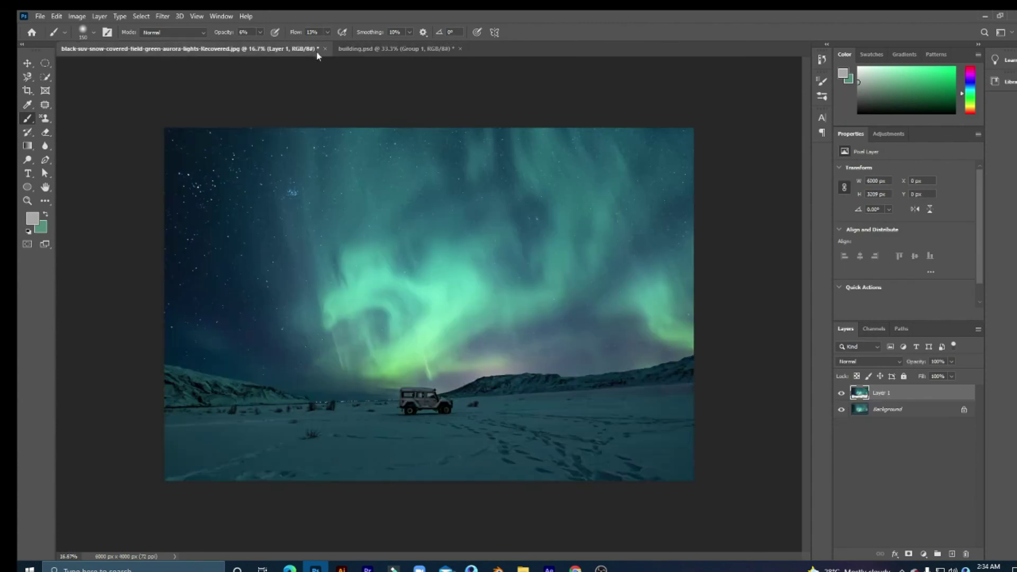
pyautogui.click(324, 48)
pyautogui.click(40, 16)
pyautogui.click(355, 222)
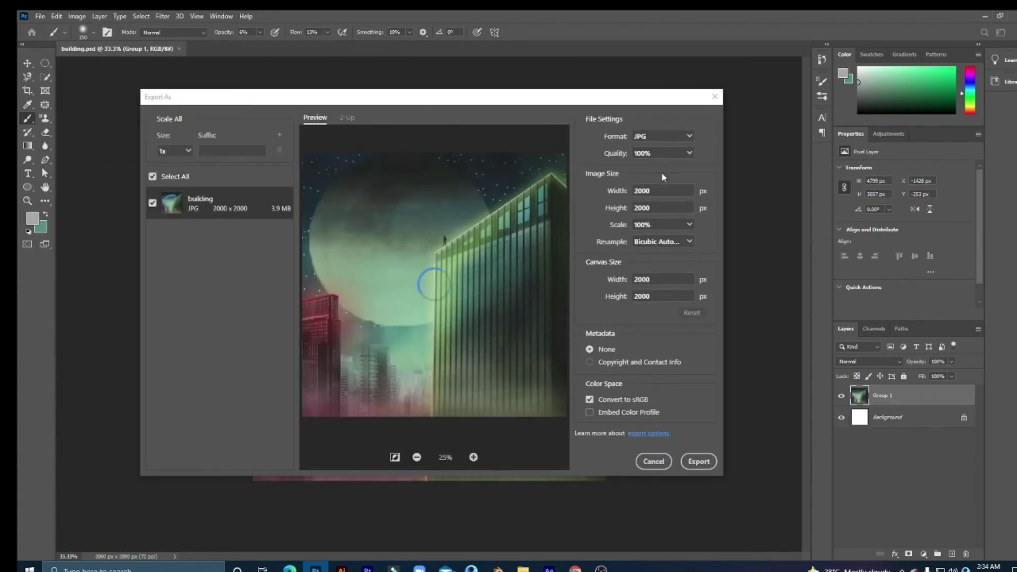
# Step: Confirm the Export As dialog to save the 2000 × 2000 JPG
pyautogui.click(699, 461)
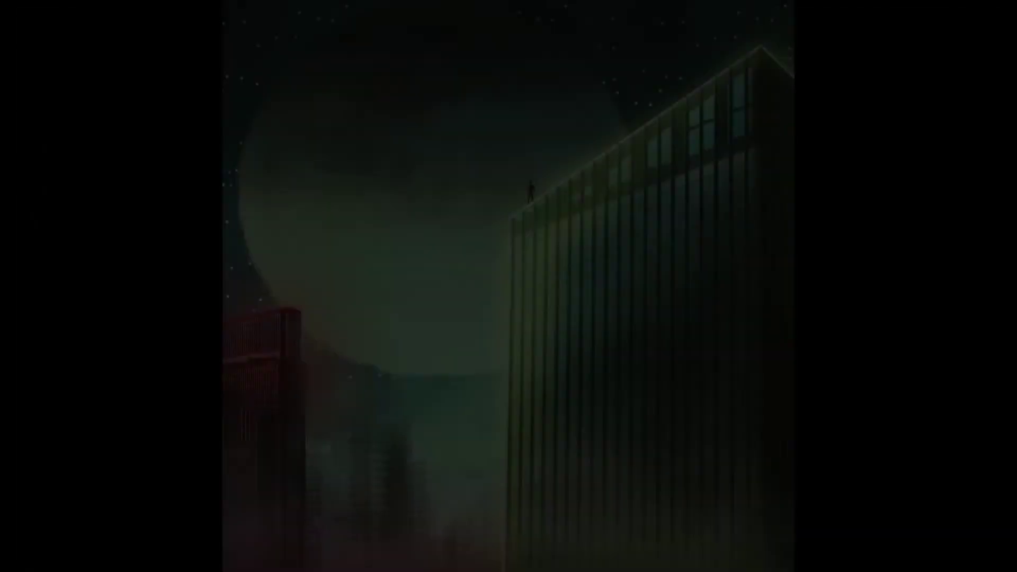